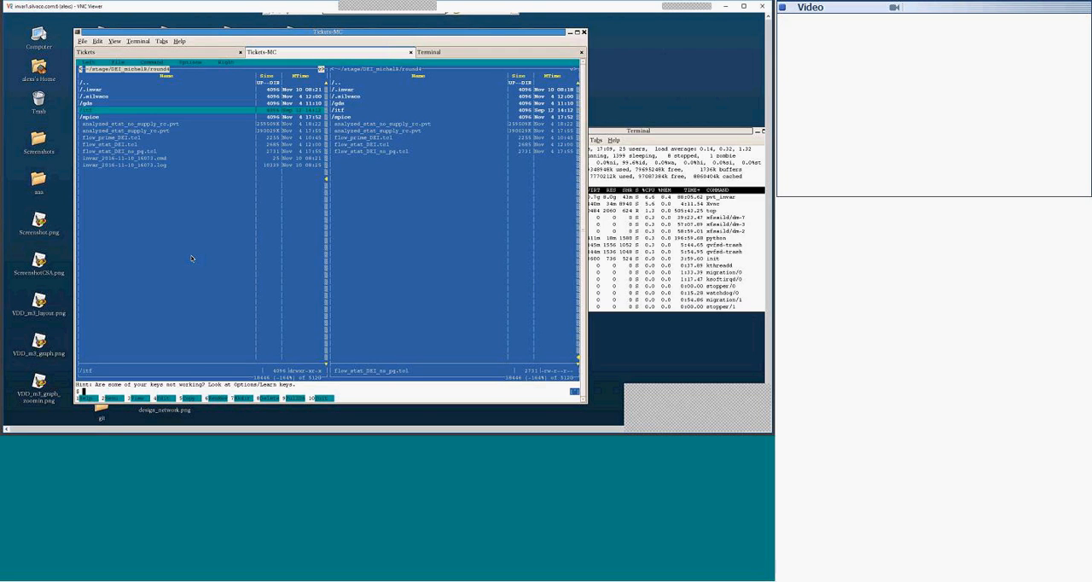
Step: Enter the gds directory and view the layer.map file to examine its layer mapping
key("Up")
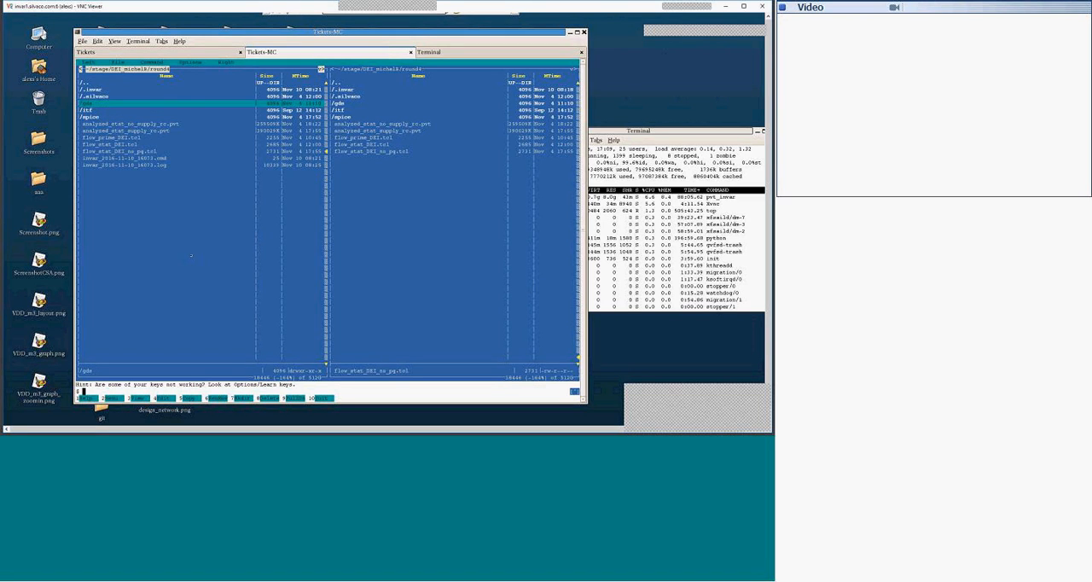
key("Return")
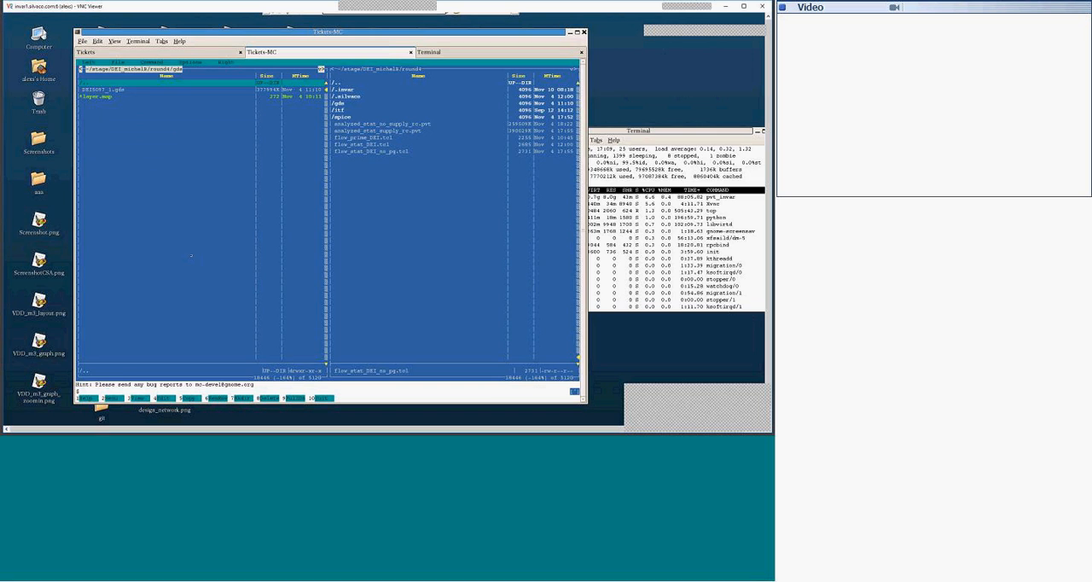
key("Down")
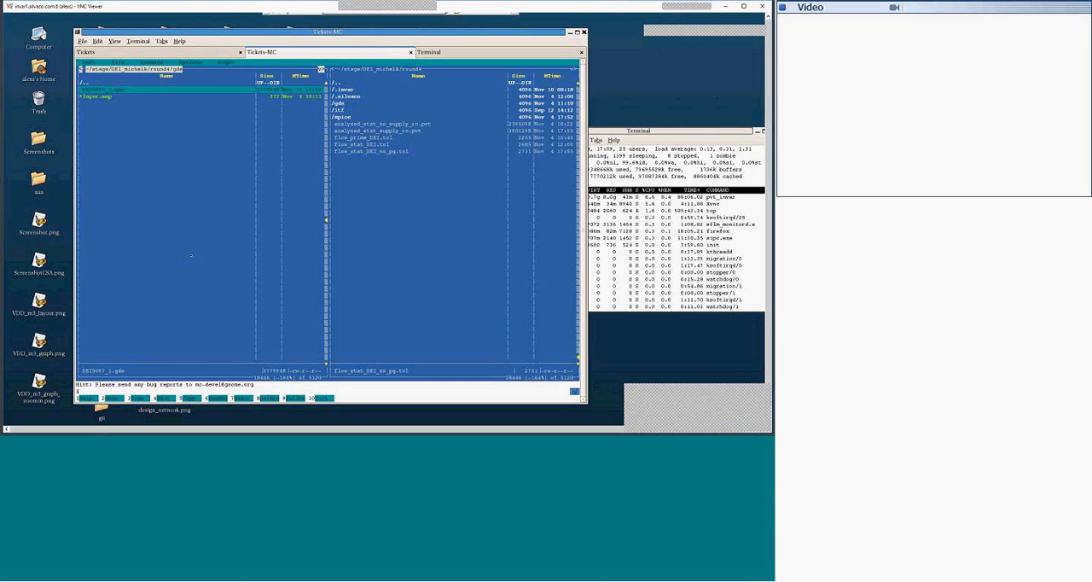
key("Up")
key("Down")
key("Down")
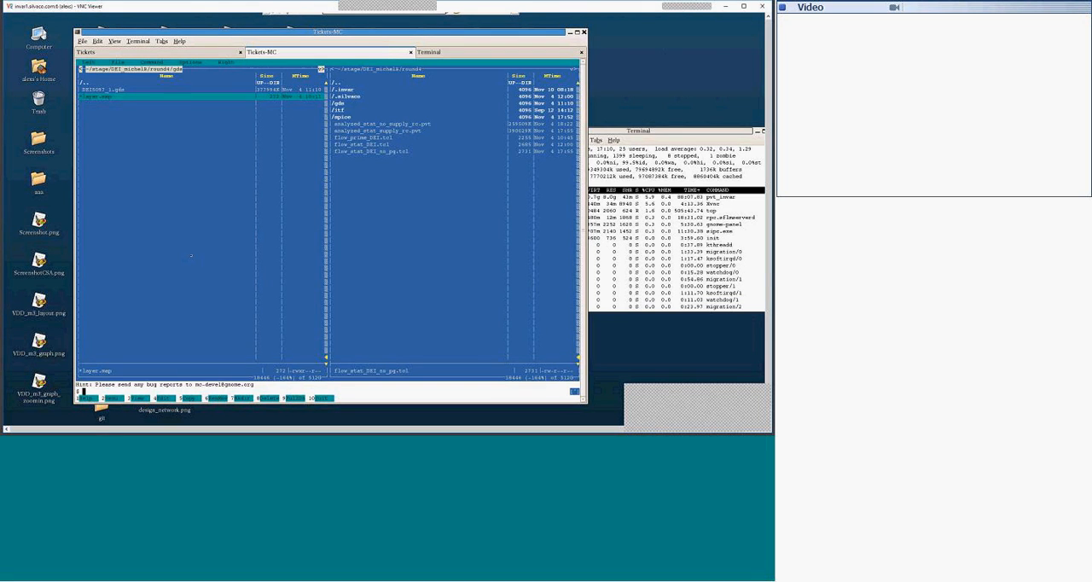
key("F3")
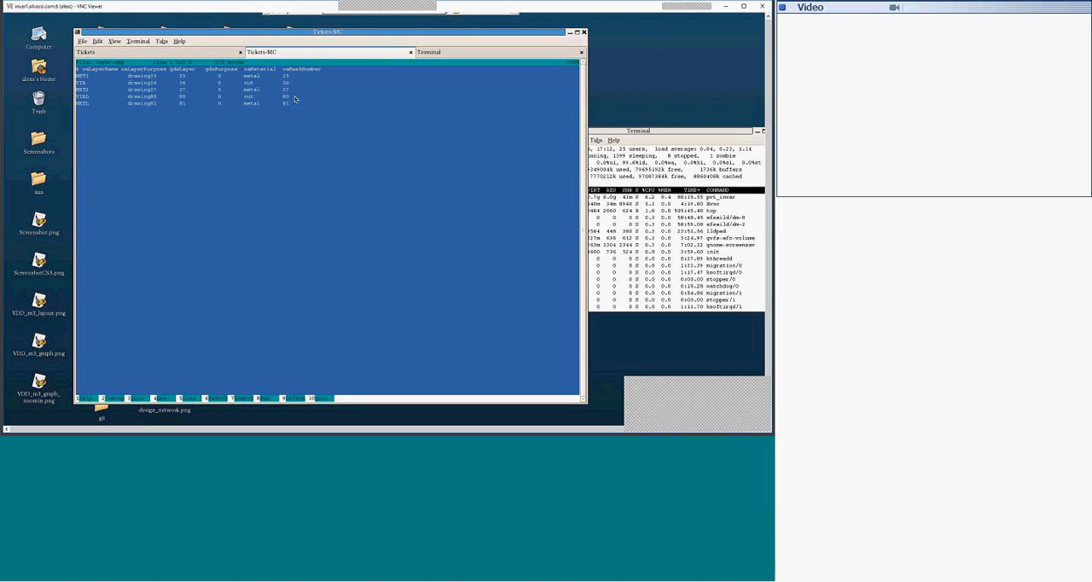
key("F3")
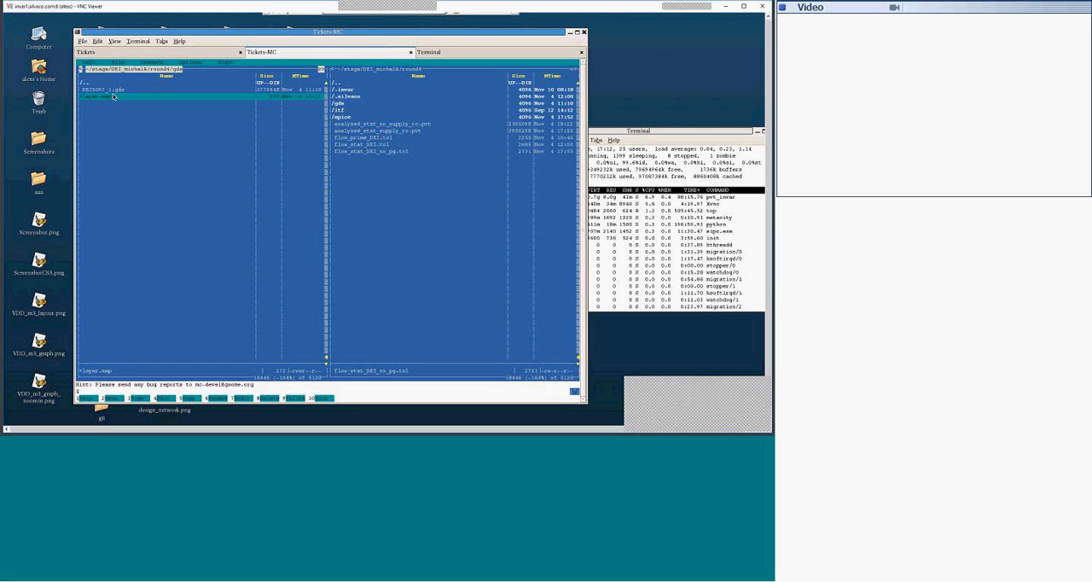
Step: Switch to the itf directory and view xt06ml_typ.itf down to its technology definitions
key("Up")
key("Up")
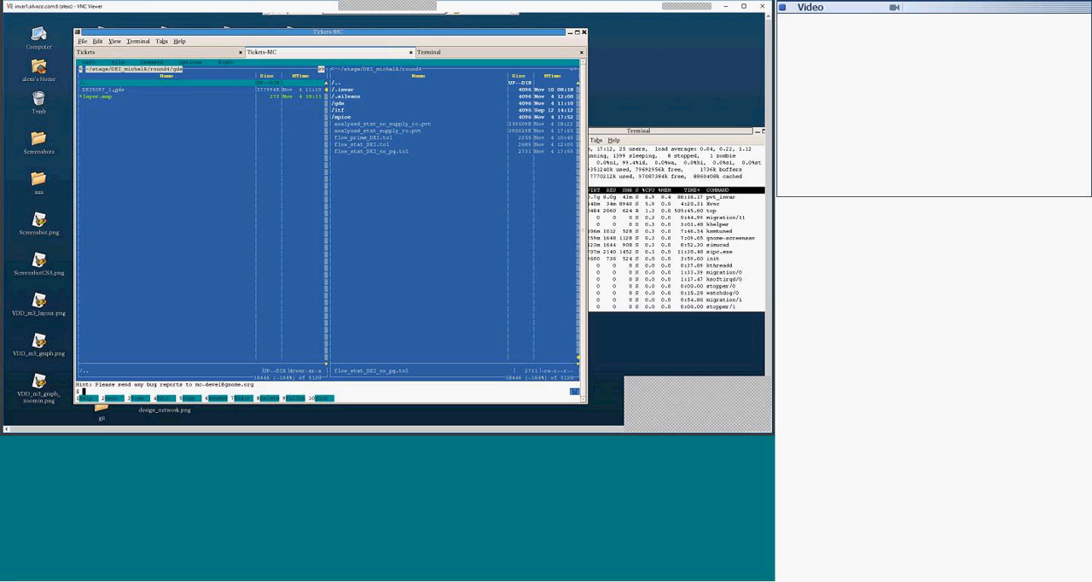
key("Return")
key("Down")
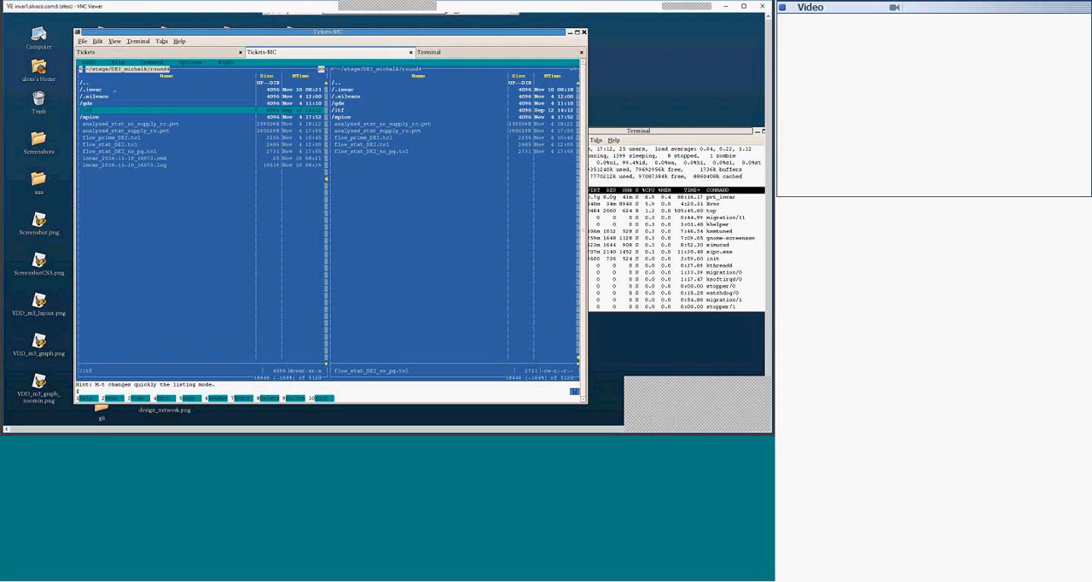
key("Return")
key("Down")
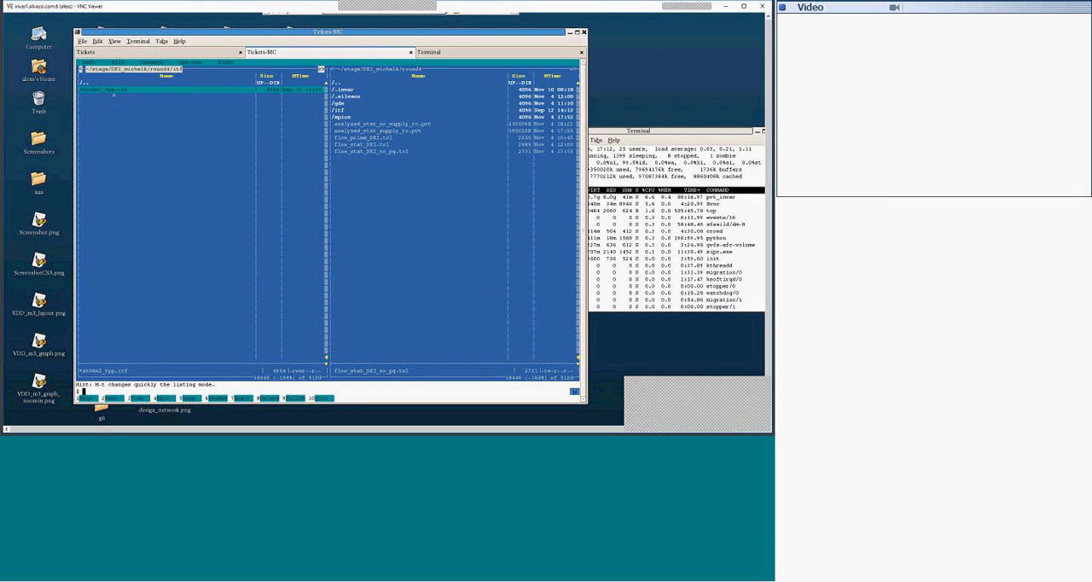
key("F3")
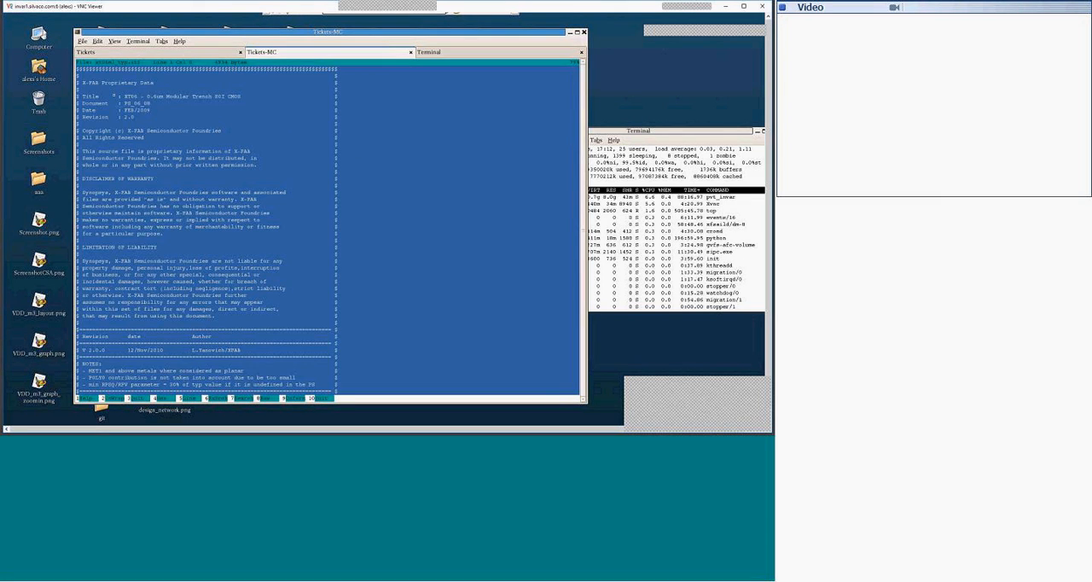
scroll(153, 137, "down", 8)
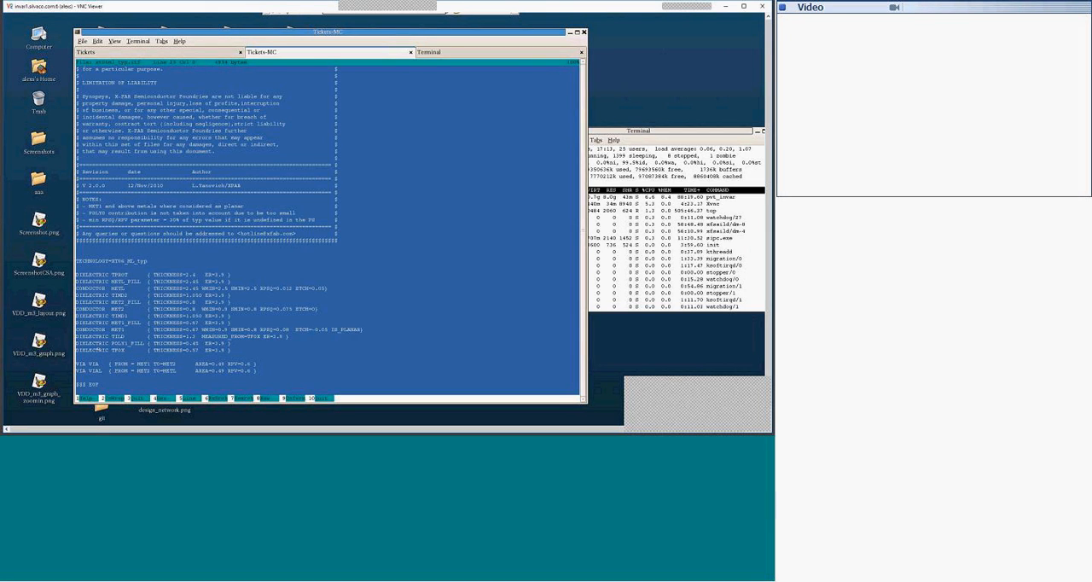
key("F3")
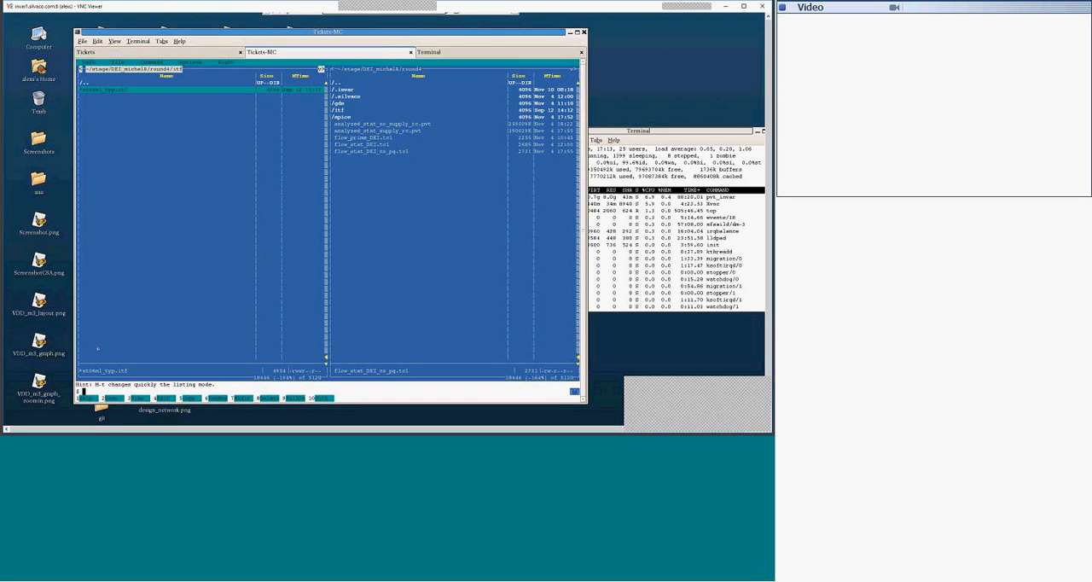
key("F10")
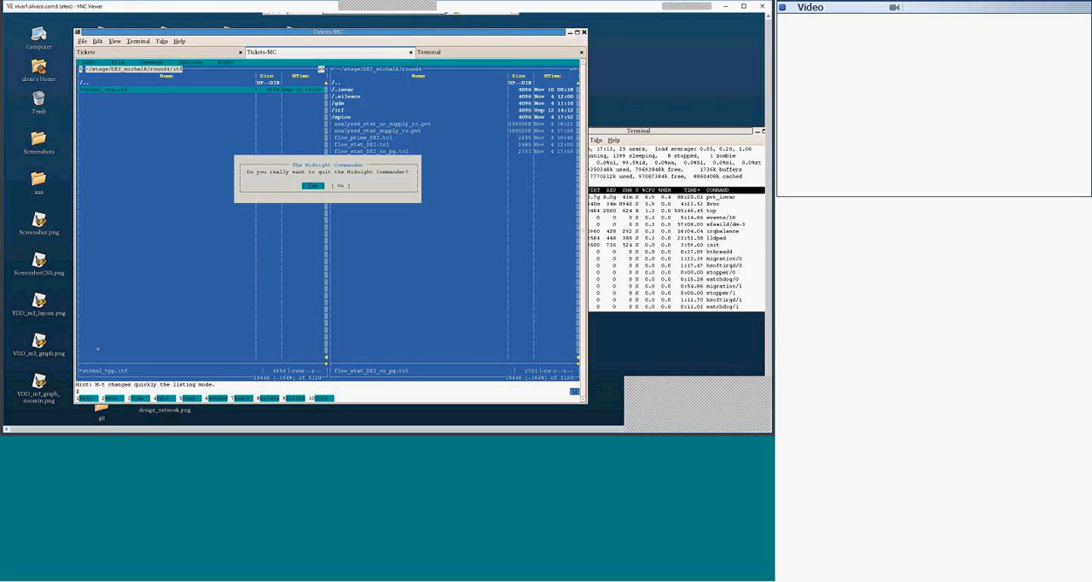
key("Escape")
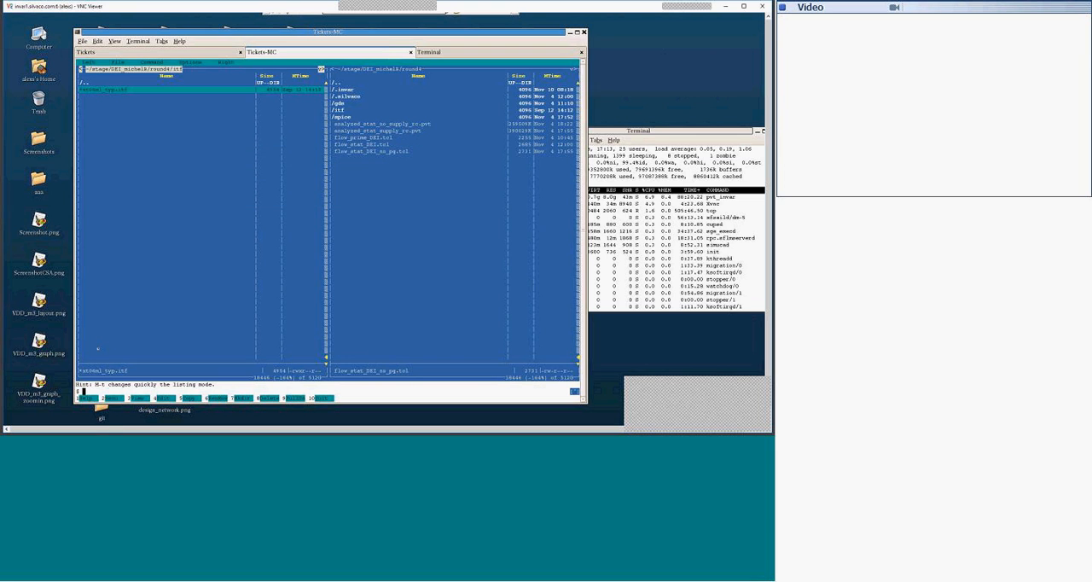
Step: View xt06ml_typ.itf again and examine its dielectric, conductor and via definitions
key("F3")
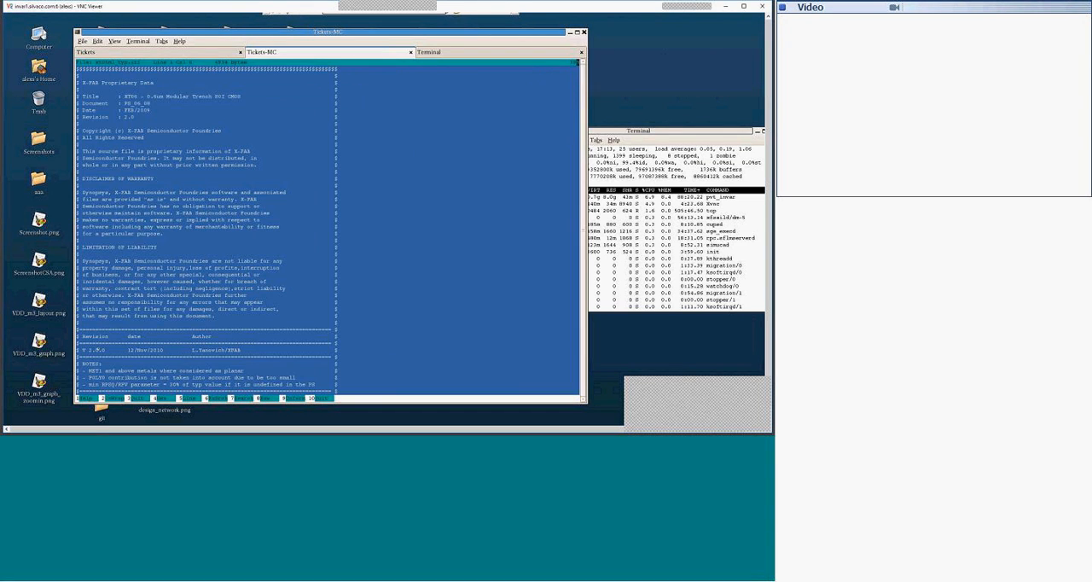
scroll(99, 350, "down", 3)
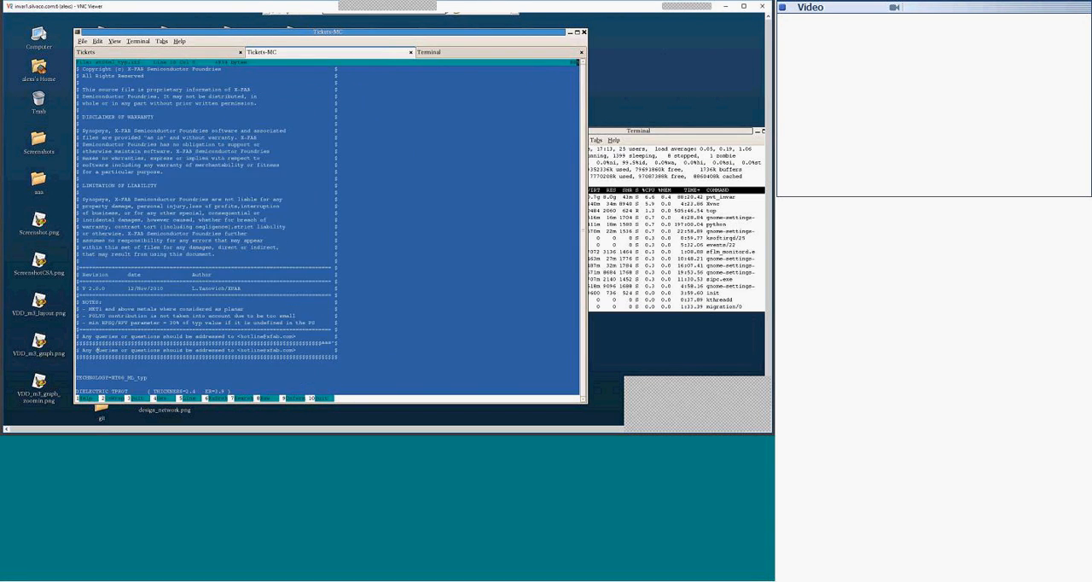
scroll(98, 349, "down", 5)
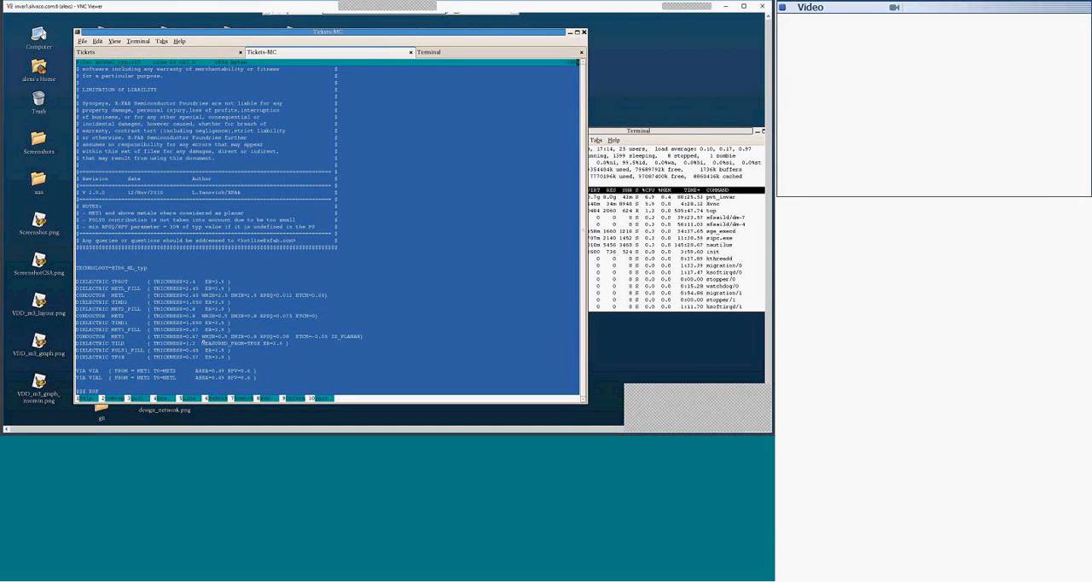
key("F3")
Step: Switch from the itf directory to the spice directory and look through its netlist files
key("Up")
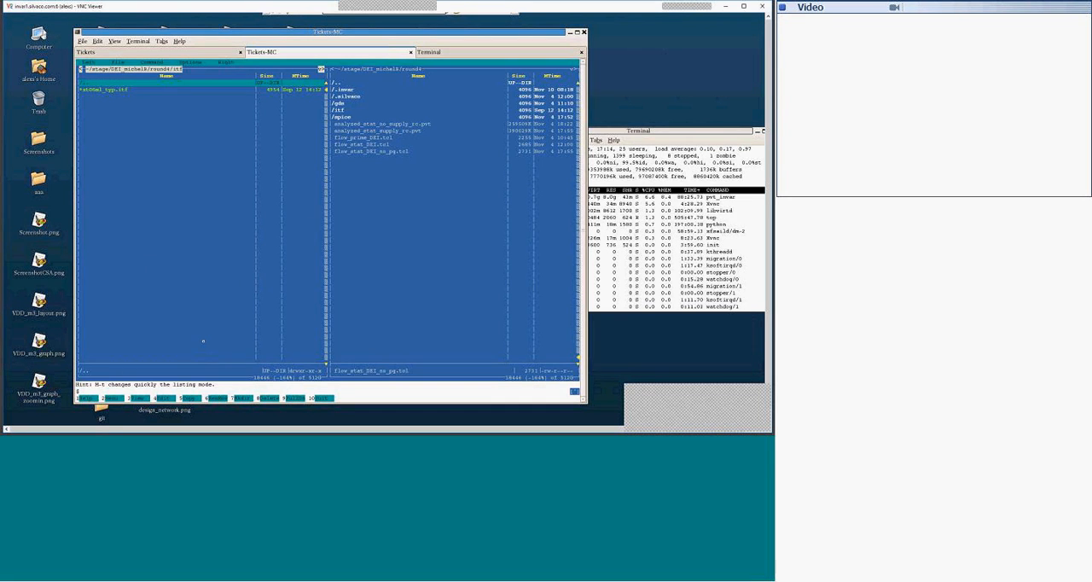
key("Return")
key("Down")
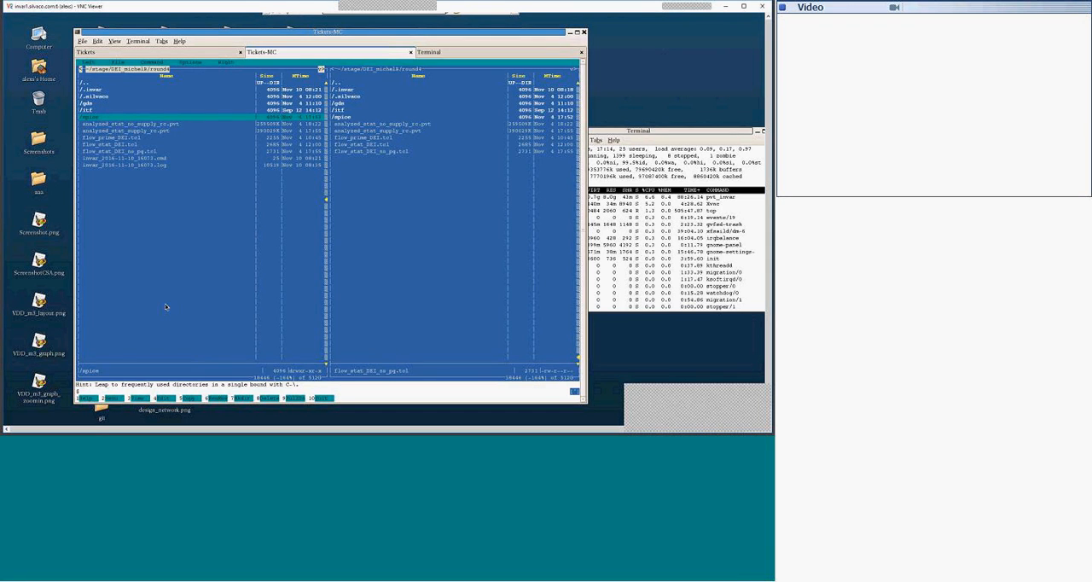
key("Return")
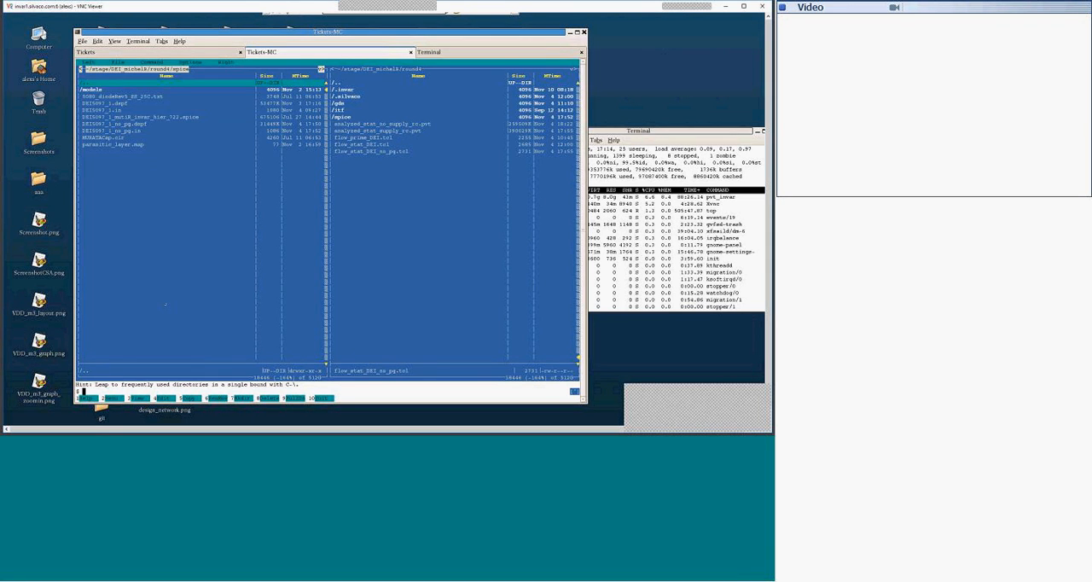
key("Down")
key("Down")
key("Down")
key("Down")
key("Down")
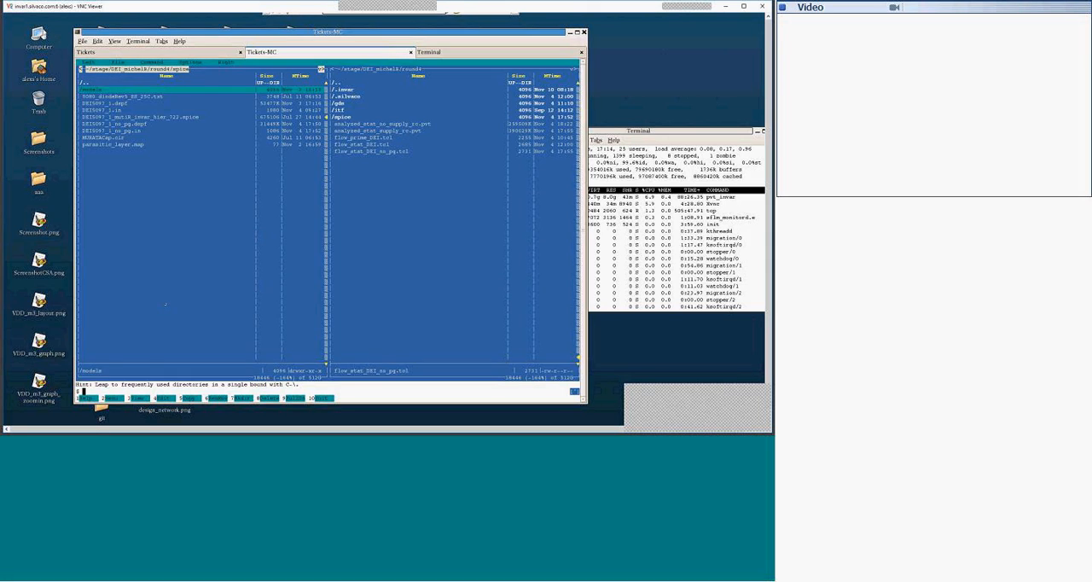
key("Down")
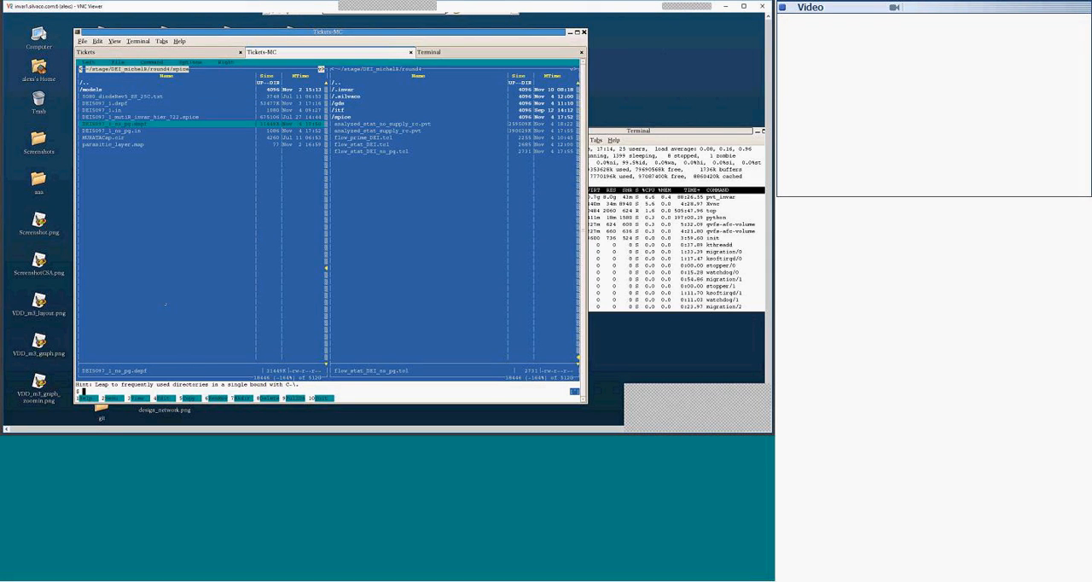
Step: View DEI5097_1.in in the spice directory and examine its includes, voltage sources and transient setup
key("Up")
key("Up")
key("Down")
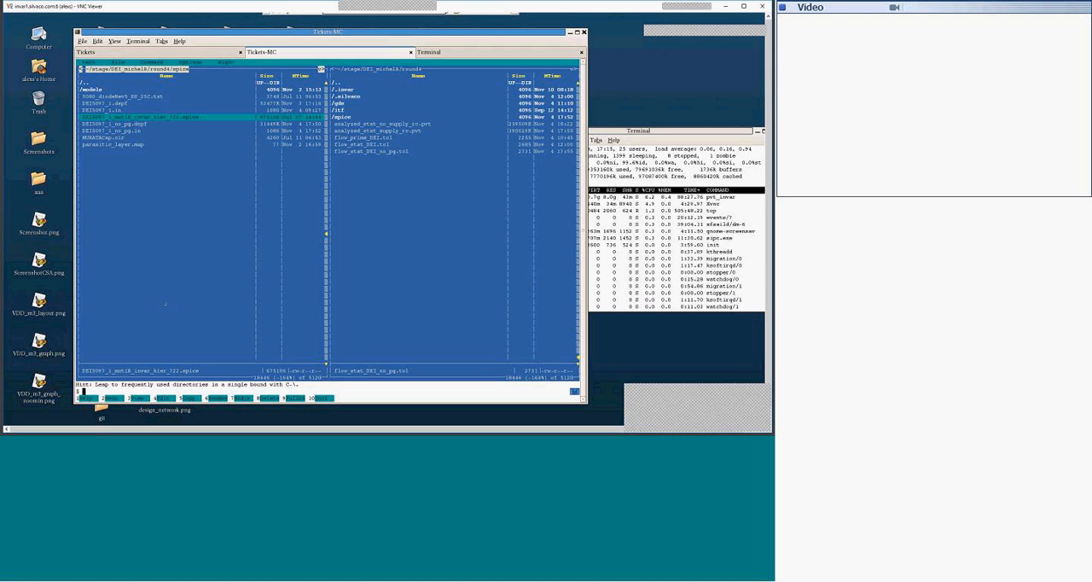
key("Down")
key("Up")
key("Up")
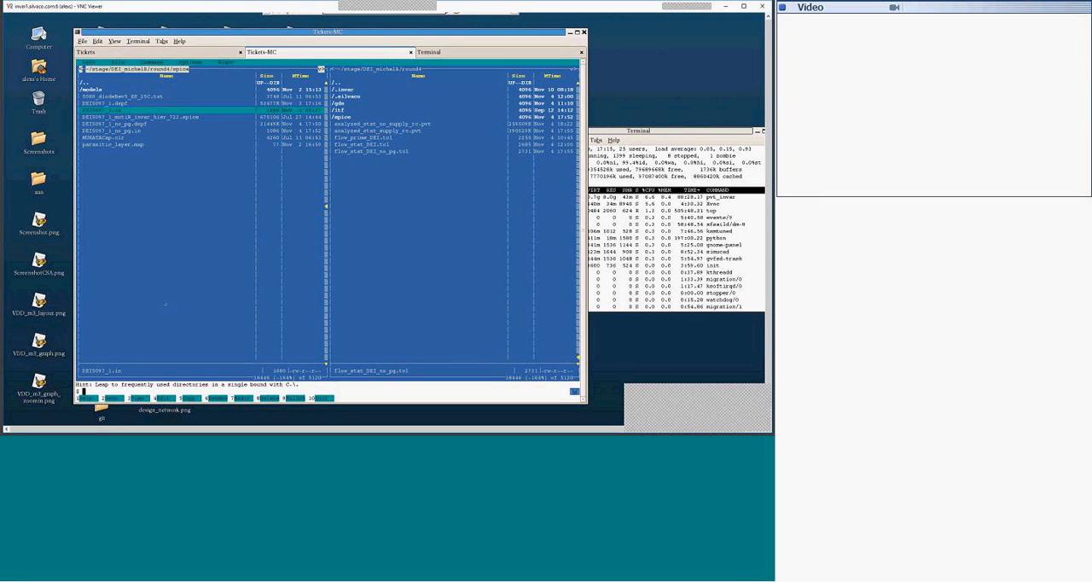
key("F3")
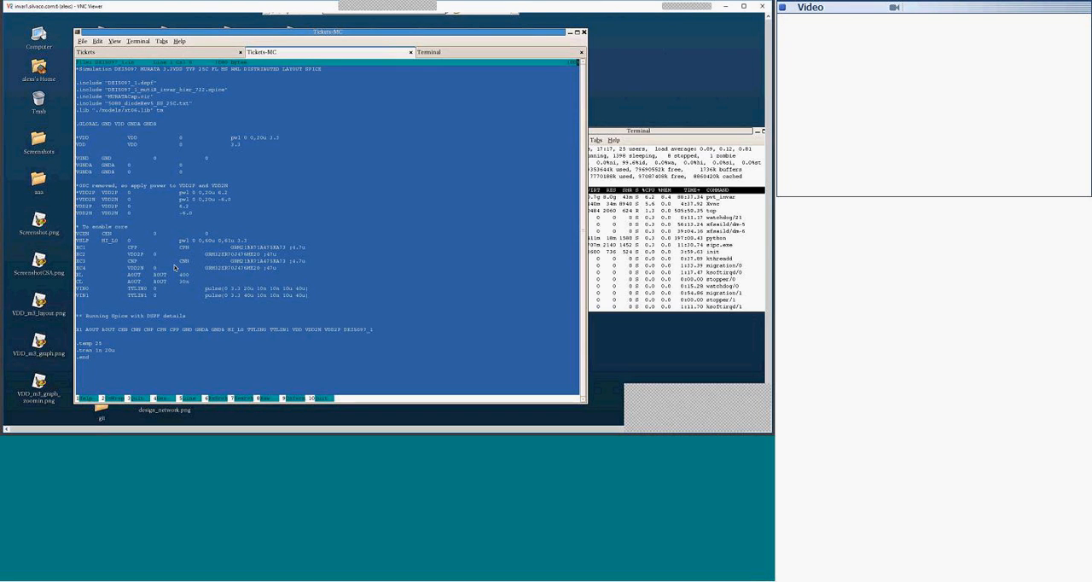
key("F10")
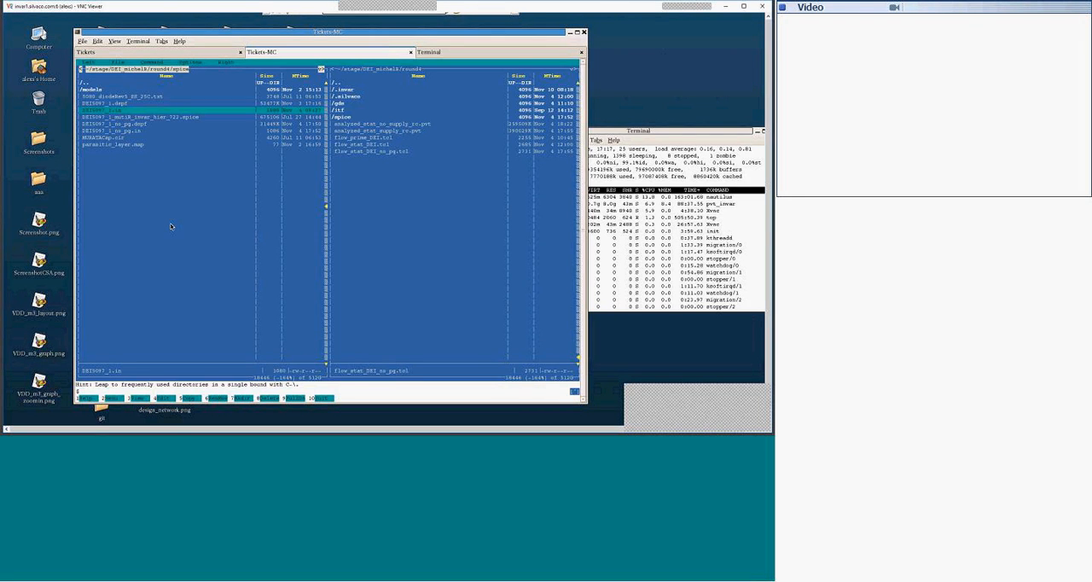
Step: Leave the spice directory and return to its parent directory, round4
key("Down")
key("Down")
key("Down")
key("Down")
key("Down")
key("Up")
key("Up")
key("Up")
key("Up")
key("Up")
key("Up")
key("Up")
key("Up")
key("Up")
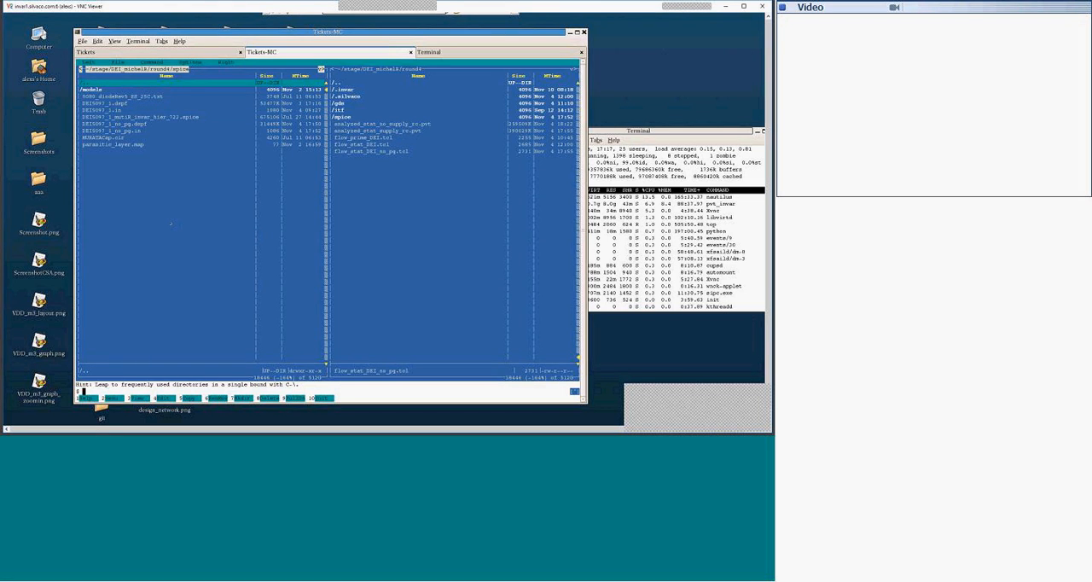
key("Return")
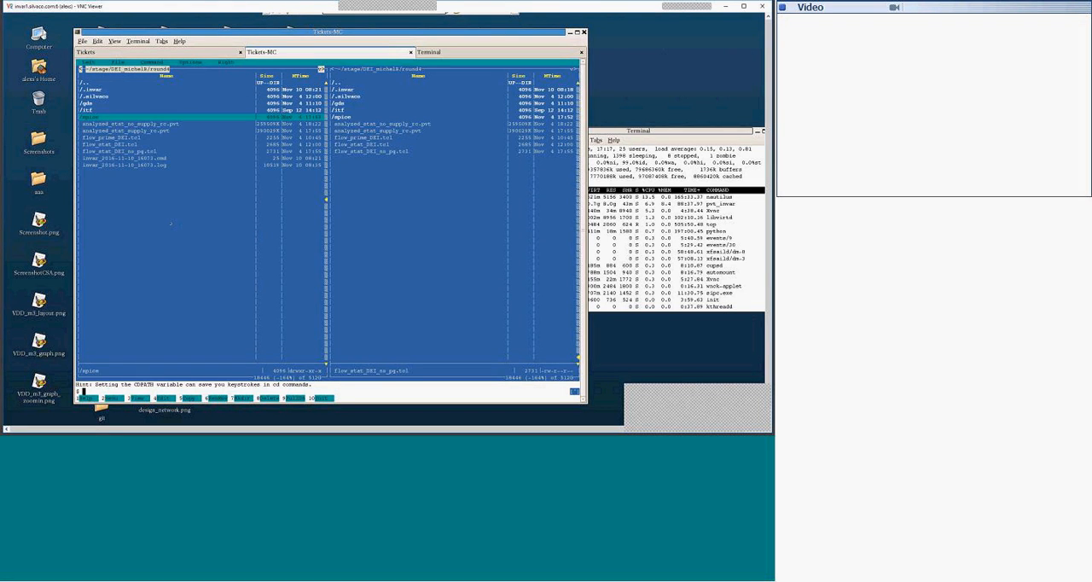
Step: Open flow_prime_DEI.tcl from the round4 directory in gedit and move the editor window clear of the desktop icons
key("Down")
key("Down")
key("Down")
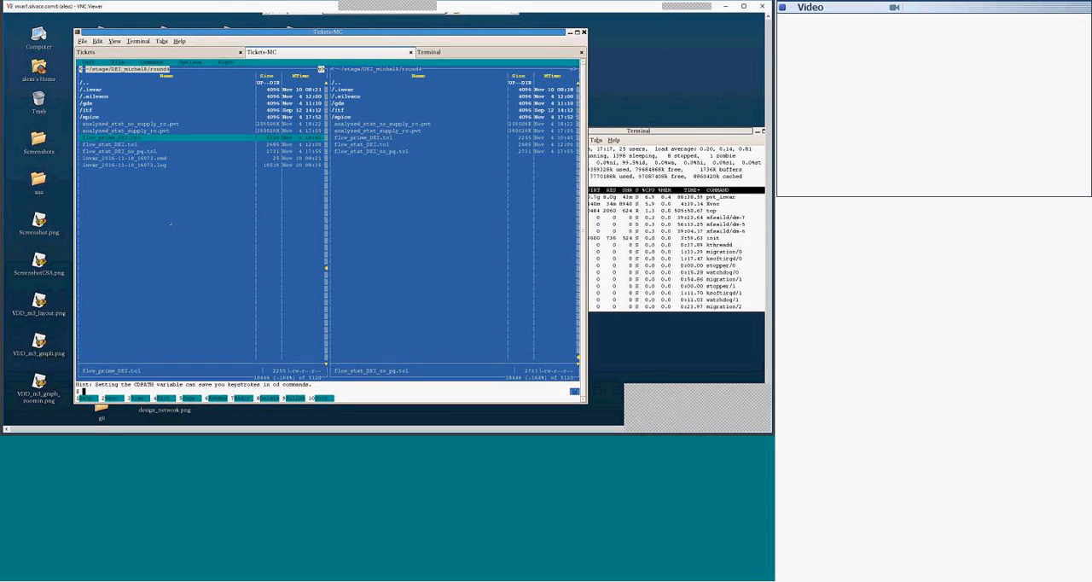
type("gedit")
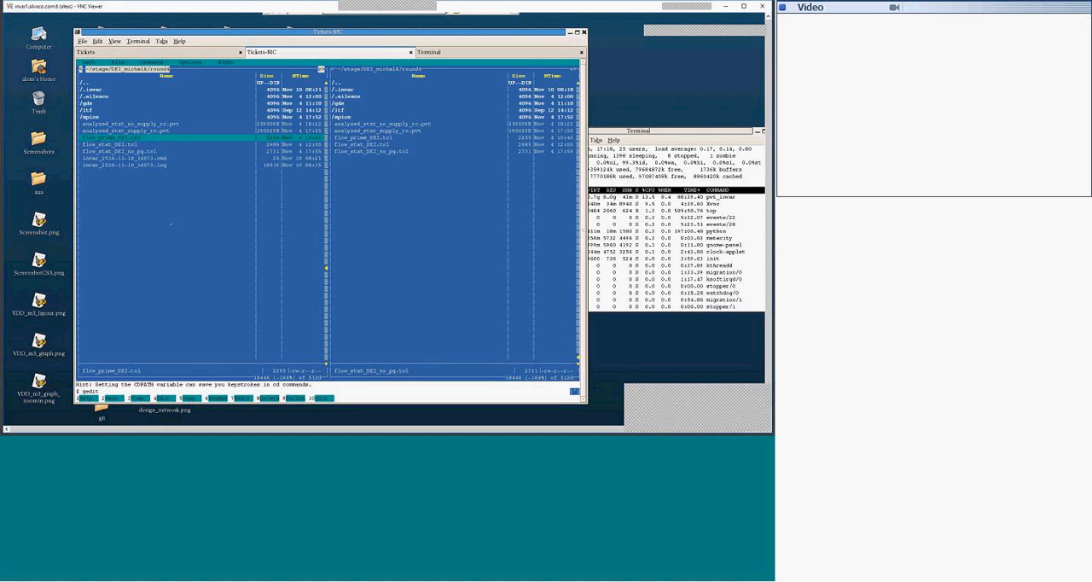
key("alt+Return")
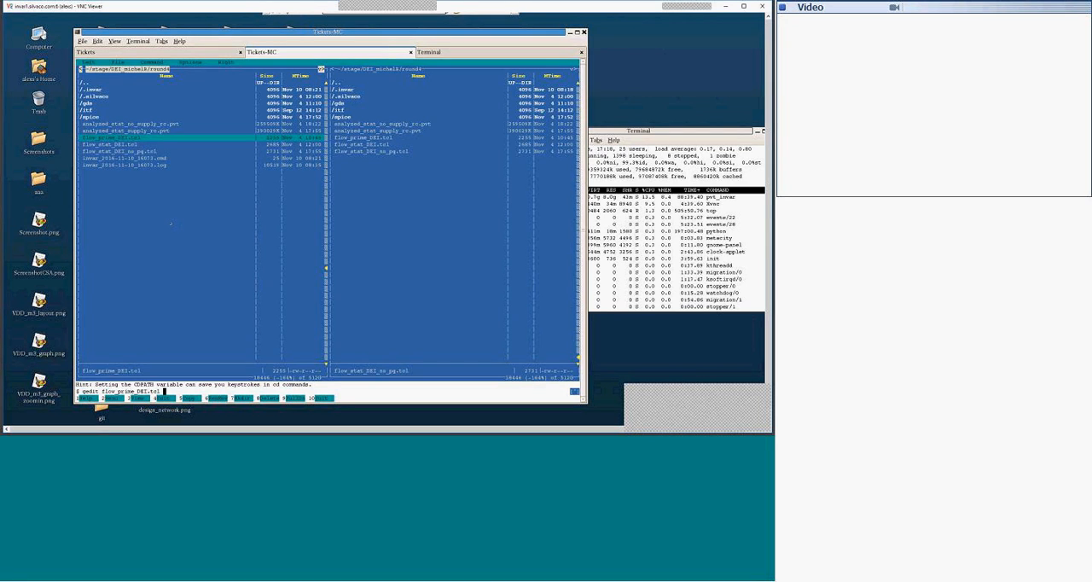
key("Return")
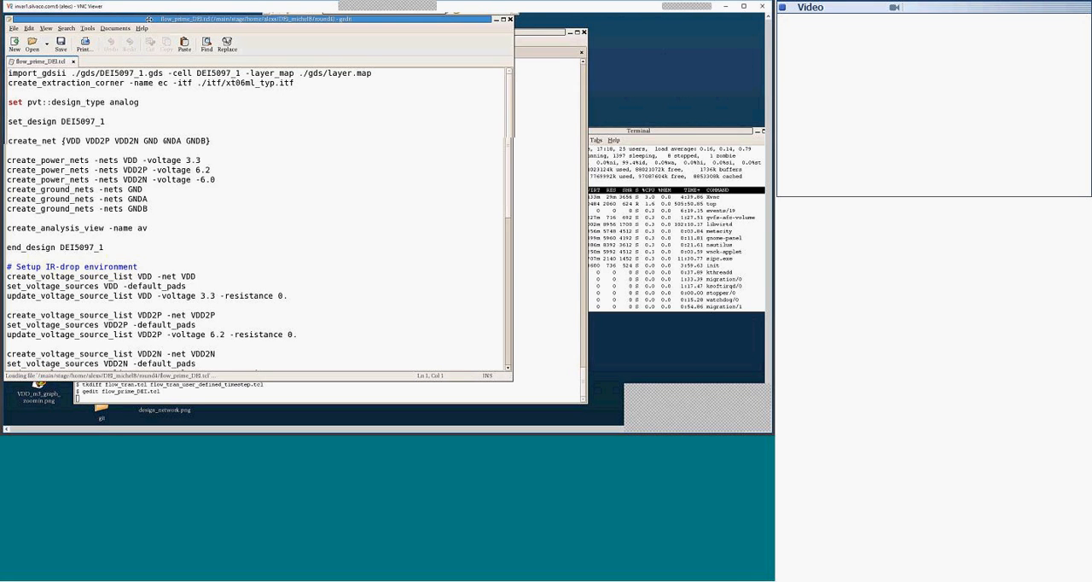
left_click_drag(118, 17, 188, 20)
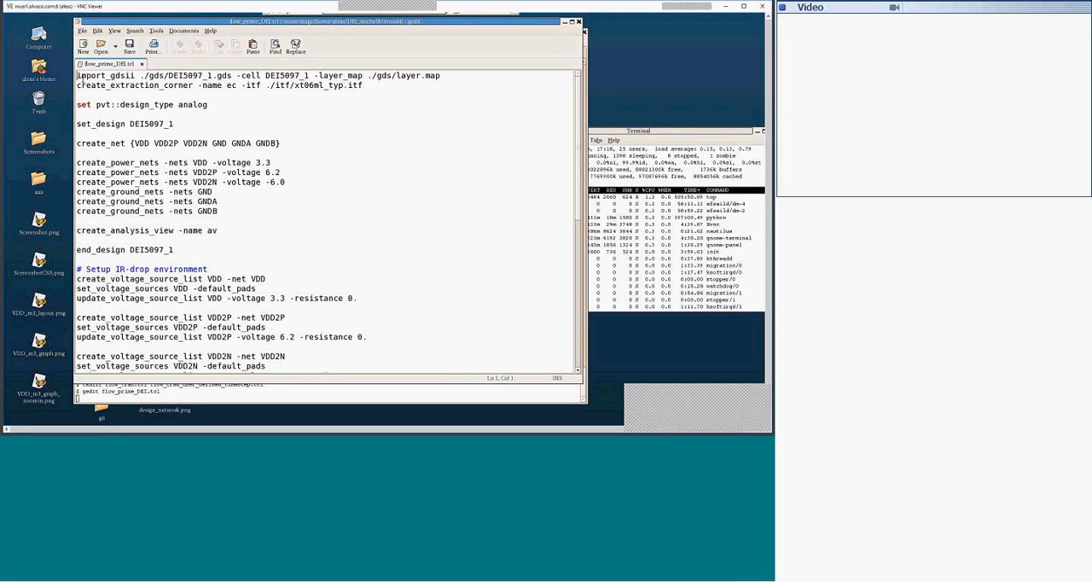
Step: Highlight the import_gdsii line and the create_extraction_corner line in turn to examine the layout and technology inputs
left_click_drag(77, 75, 436, 80)
left_click(444, 75)
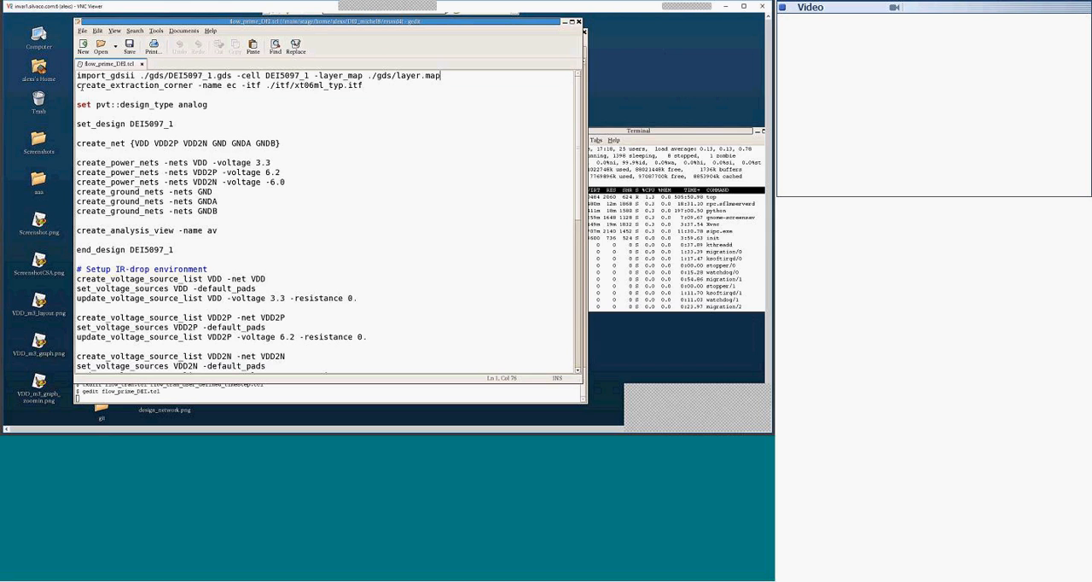
left_click_drag(76, 85, 372, 88)
left_click(333, 86)
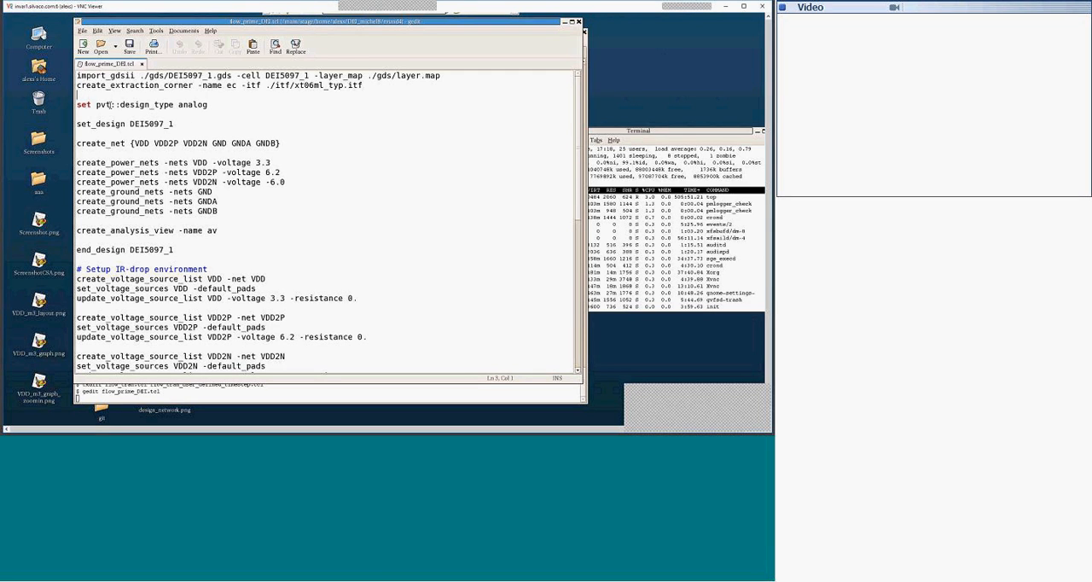
Step: Highlight the pvt::design_type analog line and compare the set_design name with the GDS file name in the import line
left_click_drag(77, 104, 215, 104)
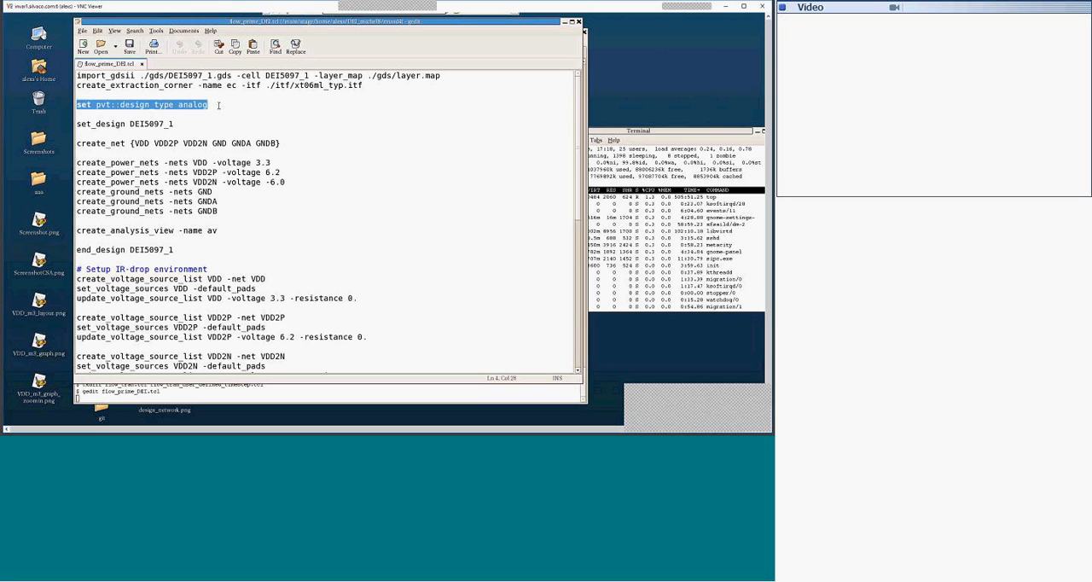
left_click(185, 124)
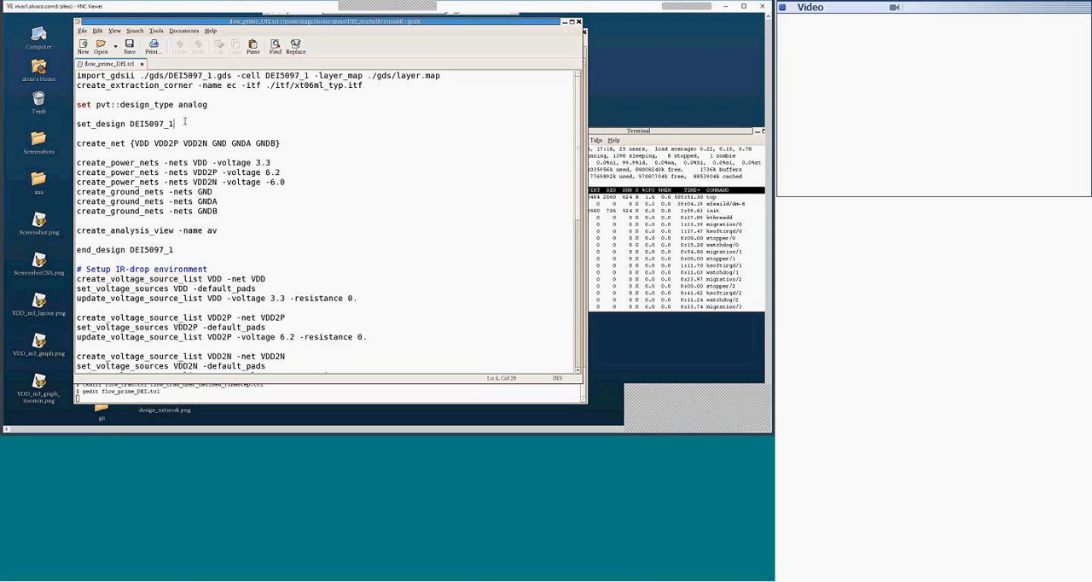
left_click_drag(78, 123, 174, 124)
left_click_drag(168, 75, 235, 75)
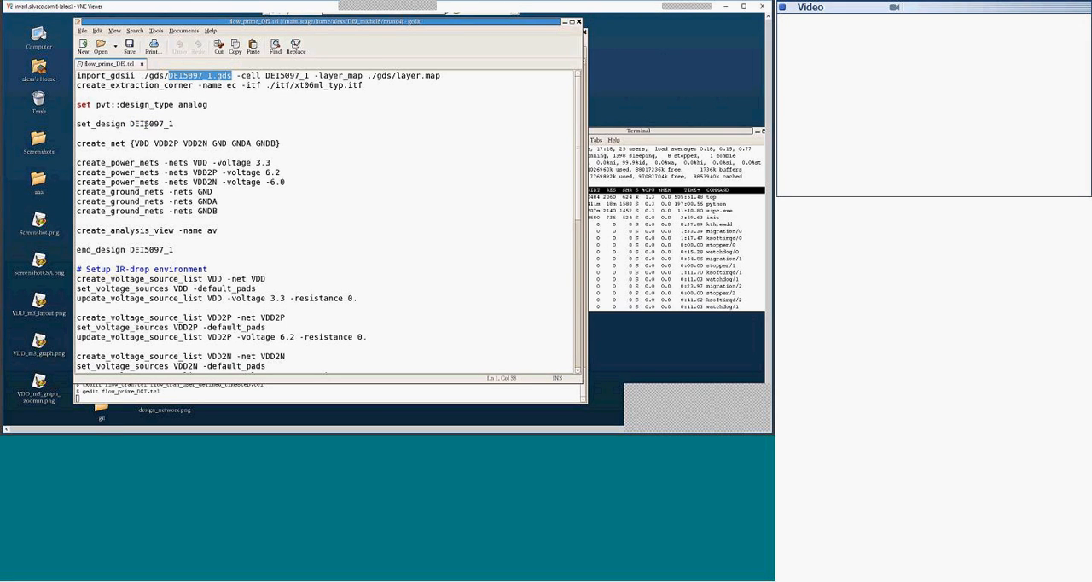
left_click_drag(129, 123, 174, 123)
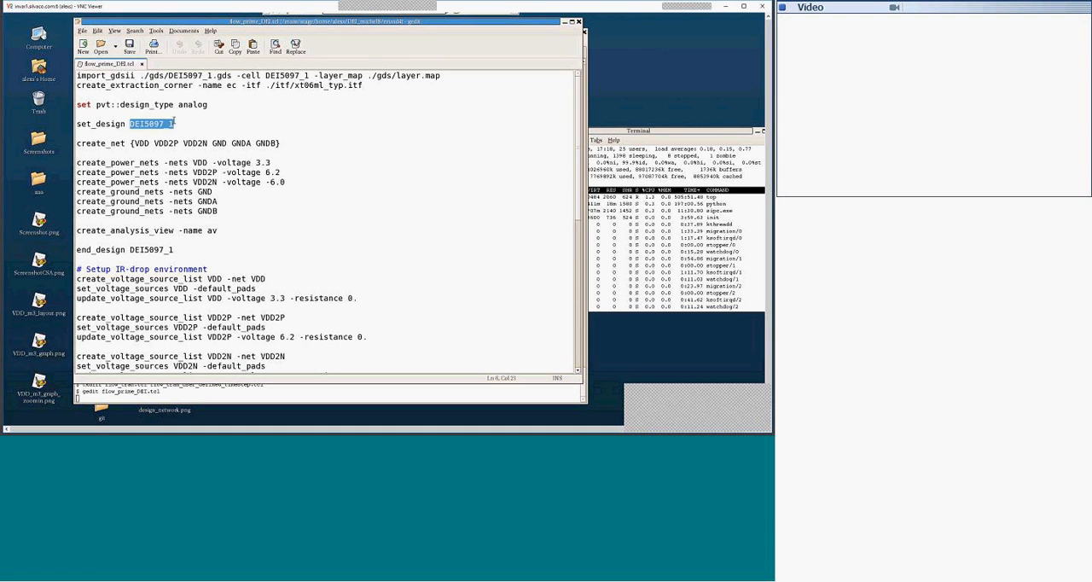
Step: Examine the create_net line and highlight power_nets and ground_nets in the supply net definitions
left_click(86, 148)
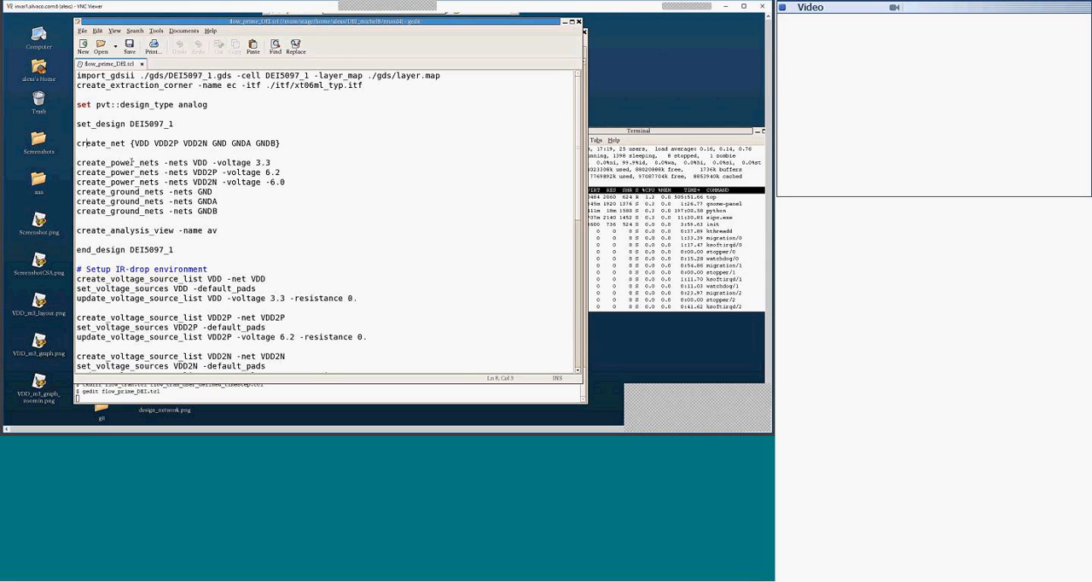
left_click_drag(114, 162, 163, 163)
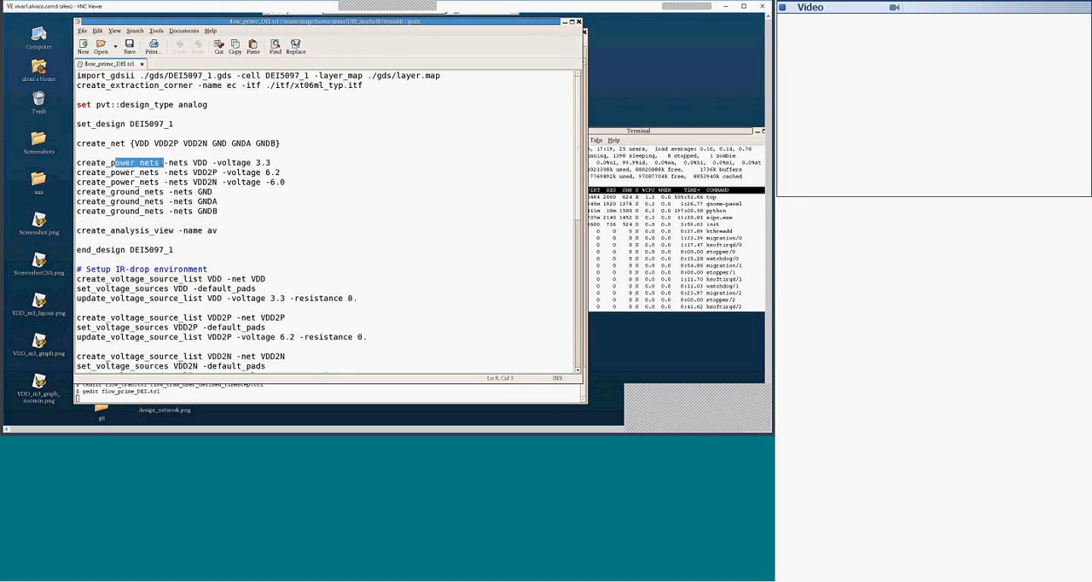
left_click_drag(110, 192, 164, 193)
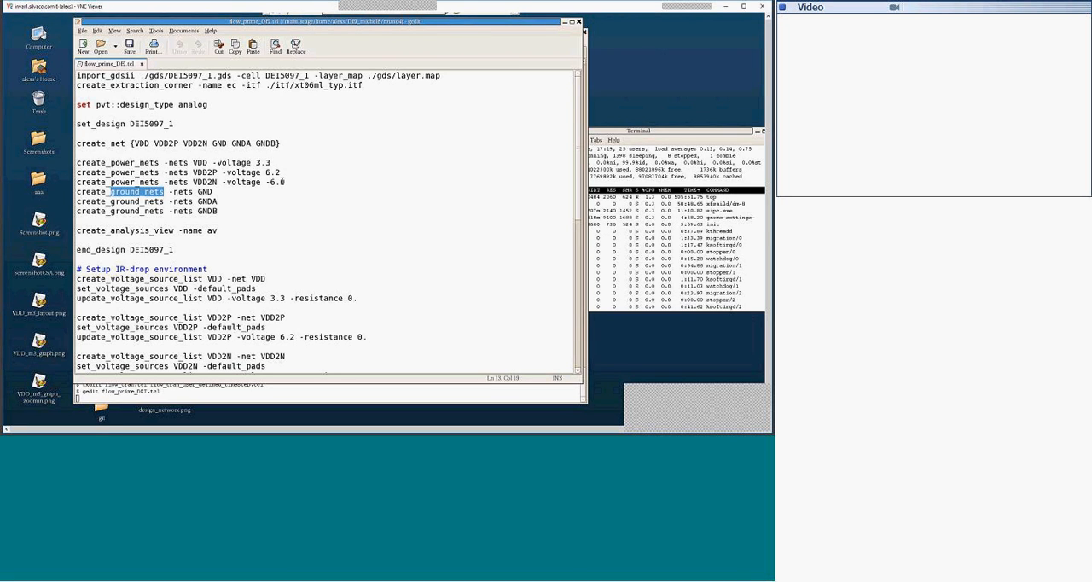
Step: Highlight the create_analysis_view line for view av to examine it
scroll(242, 195, "down", 2)
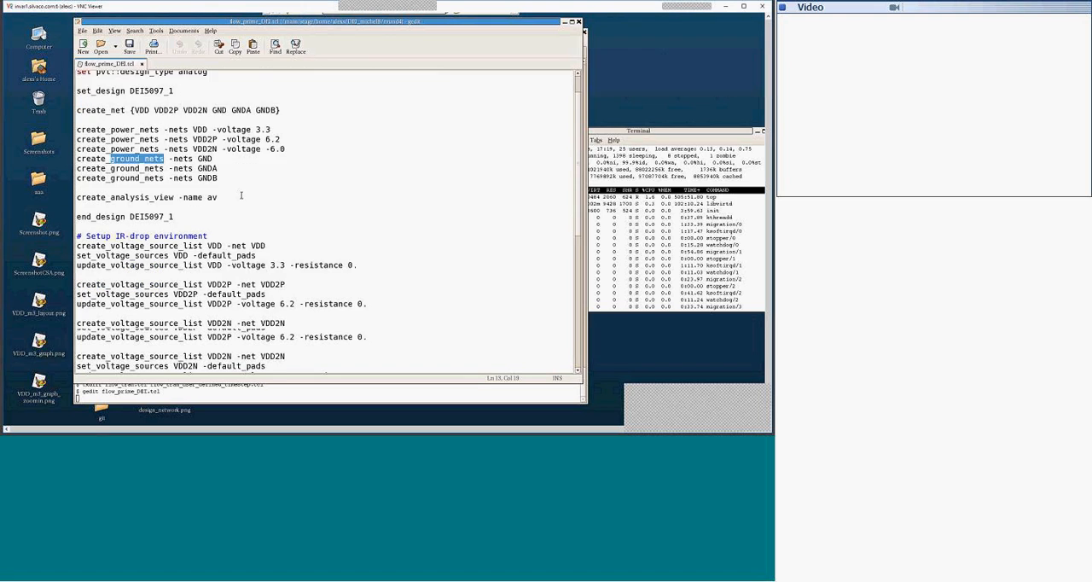
left_click_drag(77, 165, 220, 164)
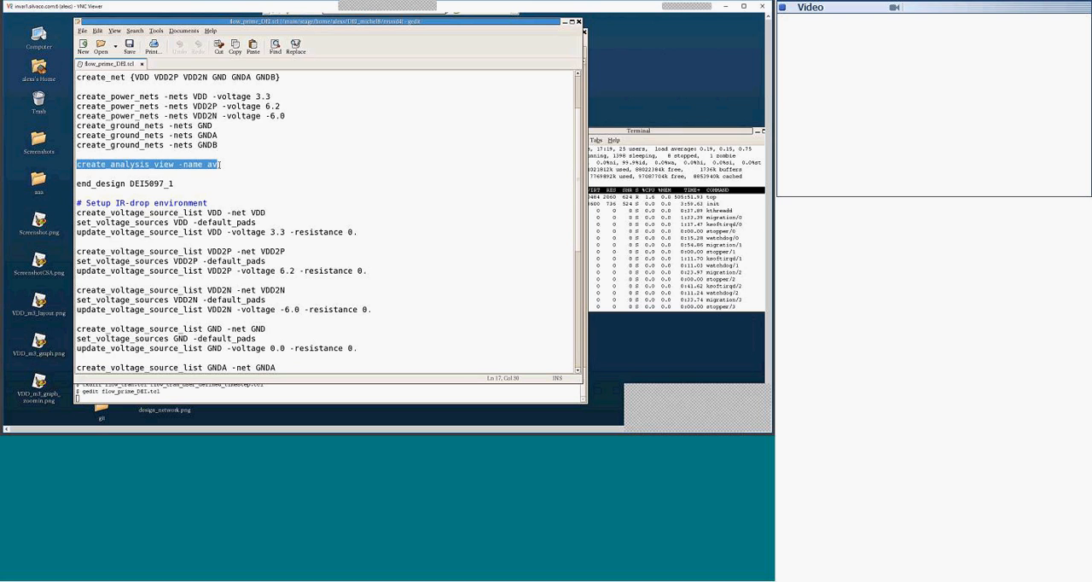
left_click(220, 164)
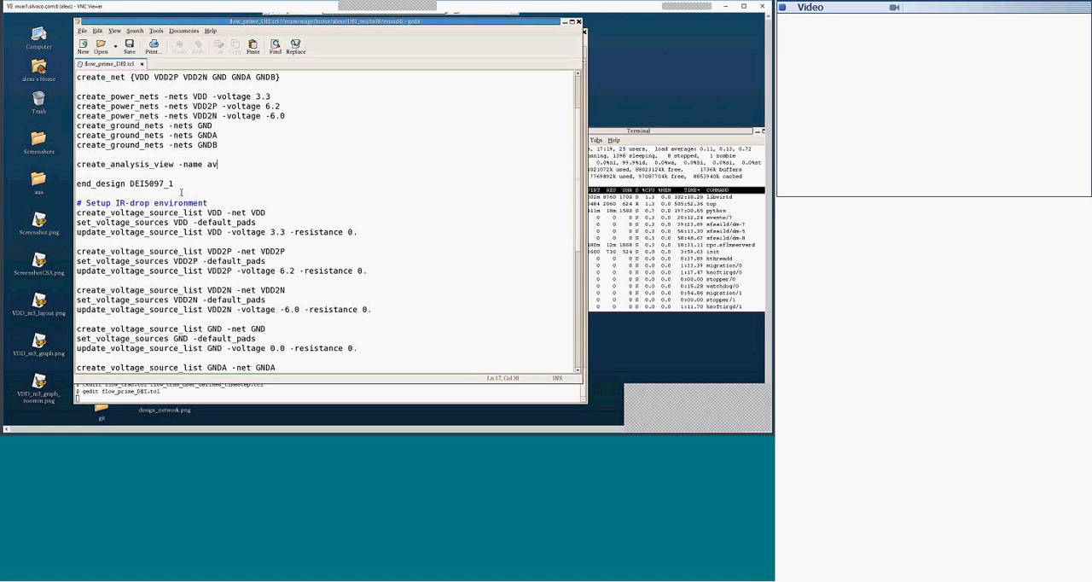
Step: Examine the IR-drop environment setup, highlighting the VDD default pads line and reviewing the voltage source lists of the other nets
scroll(180, 192, "down", 2)
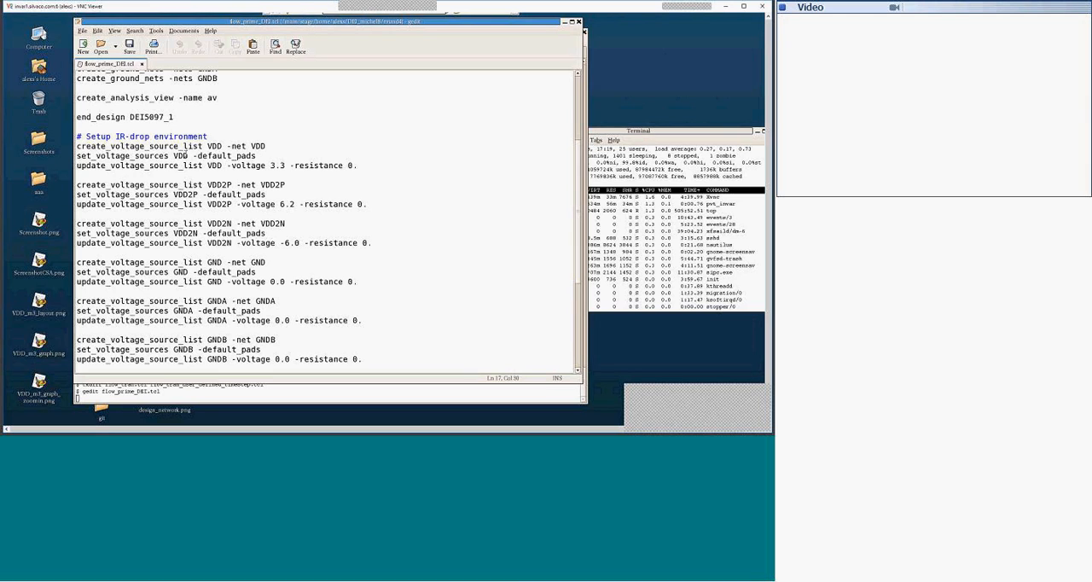
left_click_drag(86, 156, 263, 158)
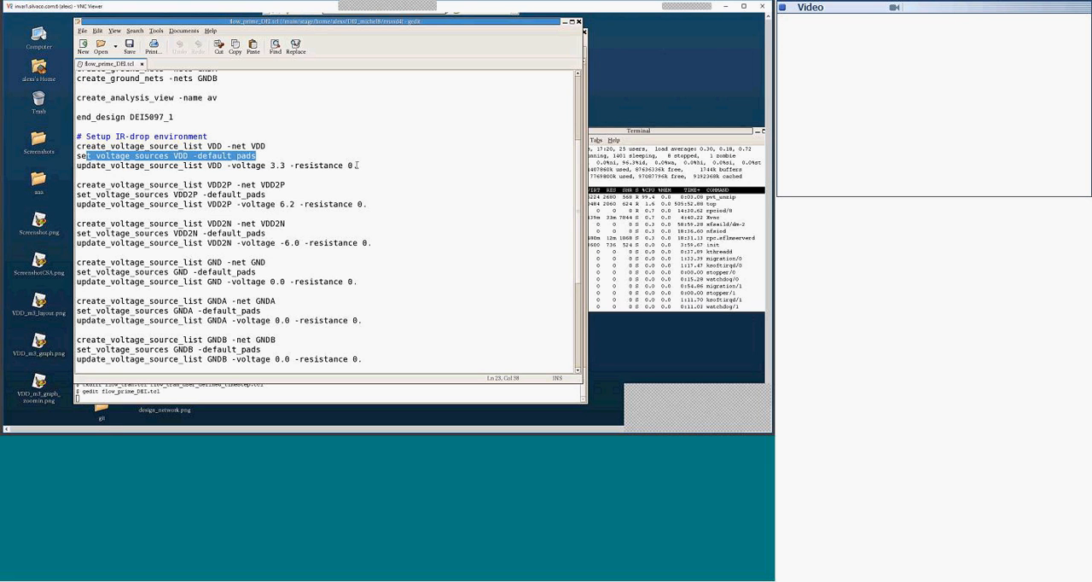
scroll(185, 172, "down", 1)
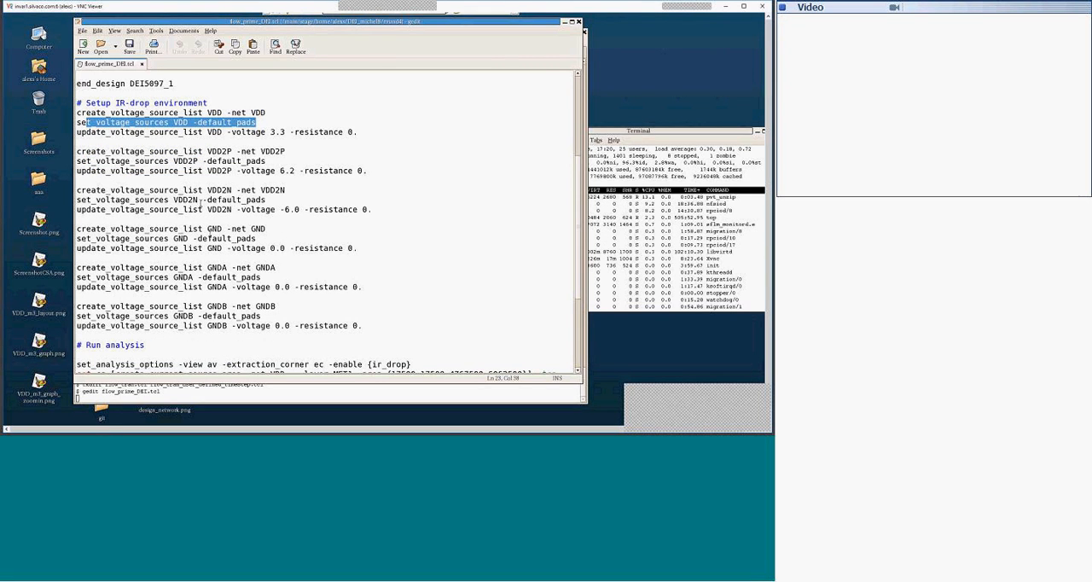
scroll(216, 254, "down", 3)
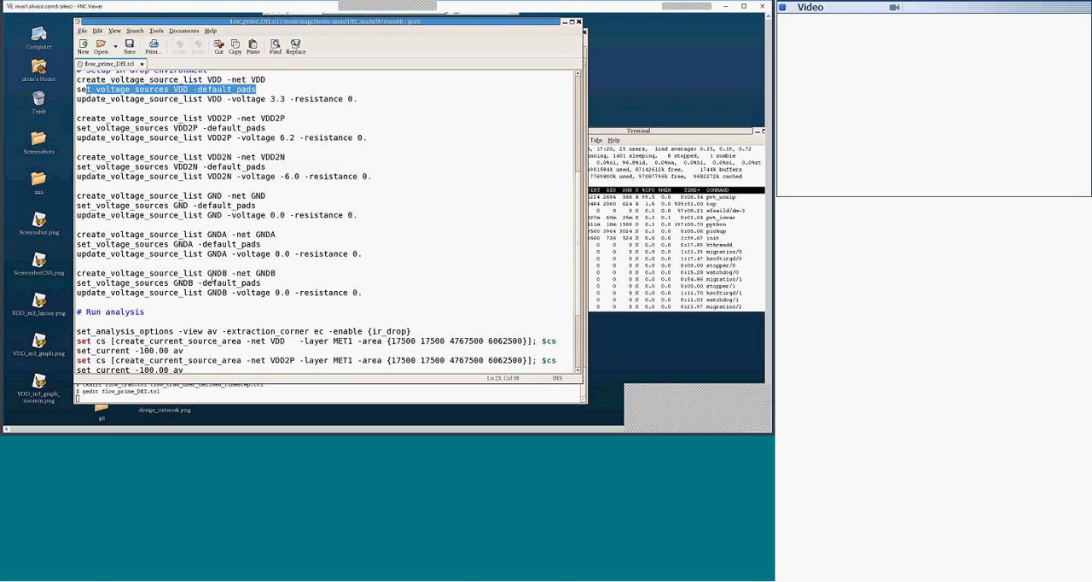
Step: Examine the Run analysis section and highlight the -100.00 av current setting of the VDD current source area
scroll(212, 278, "down", 1)
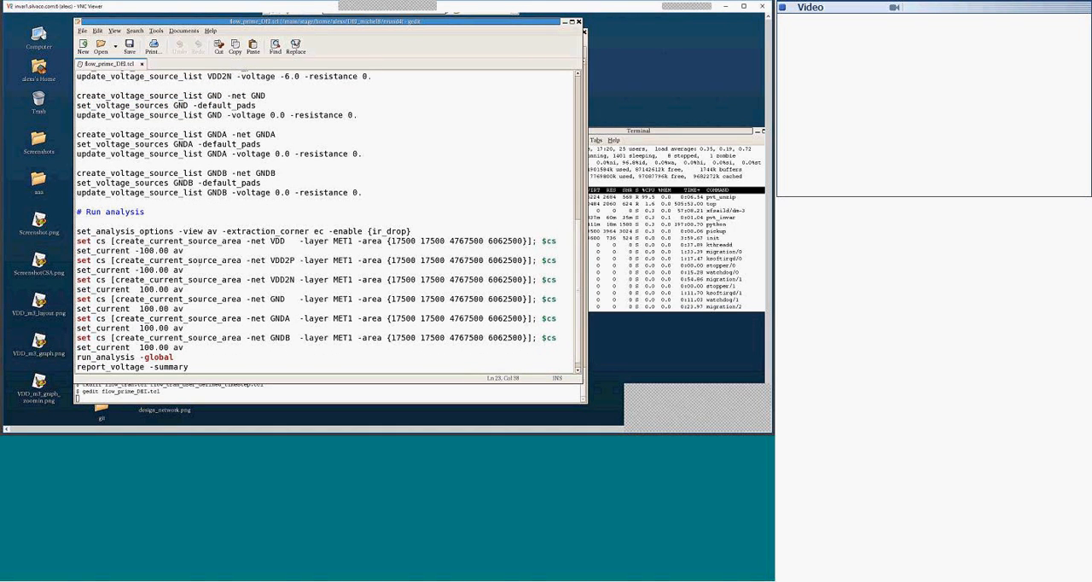
left_click(155, 211)
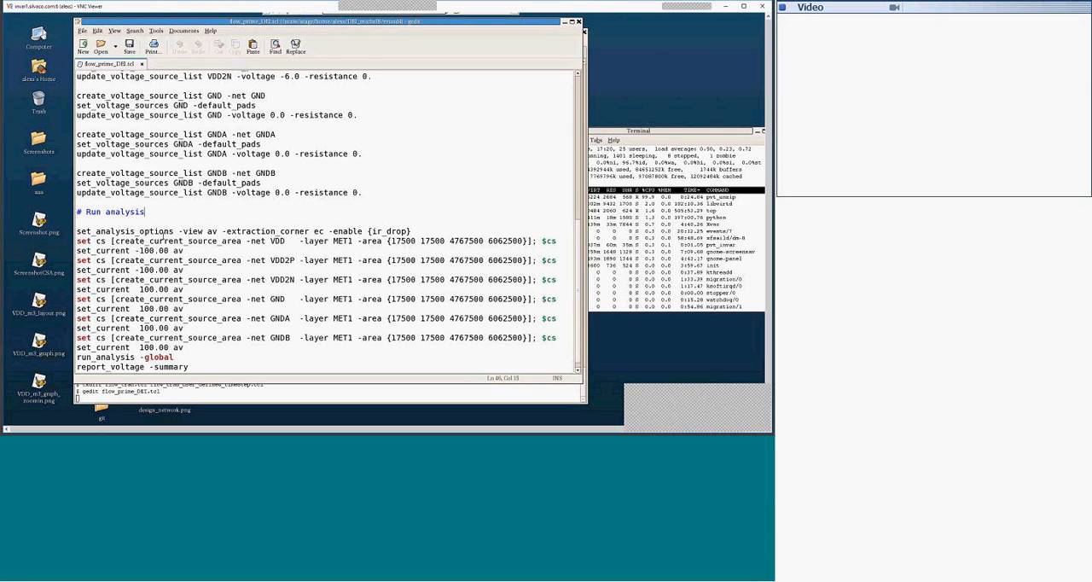
scroll(168, 221, "down", 1)
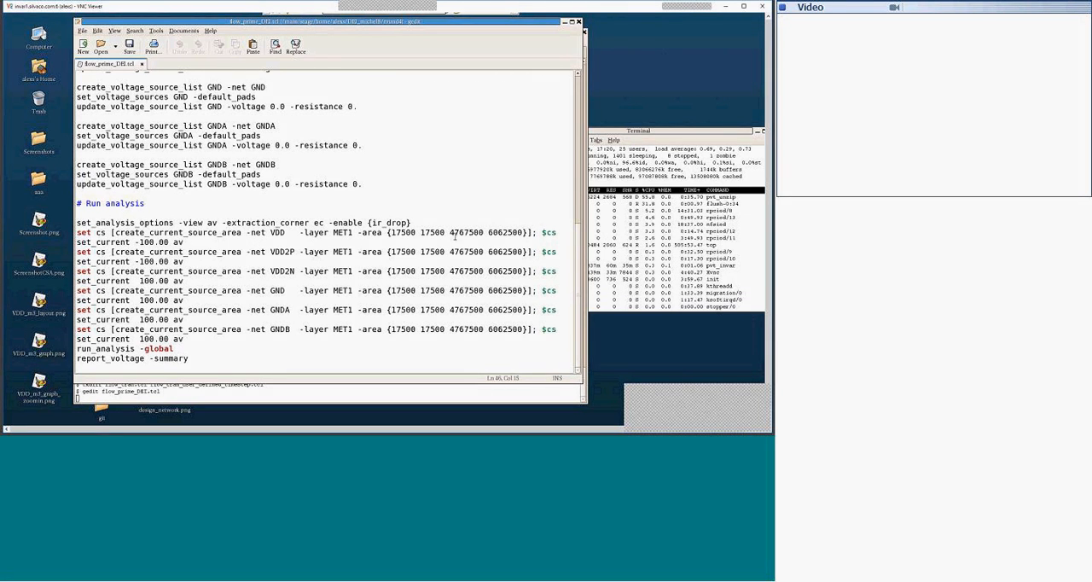
left_click_drag(135, 241, 194, 242)
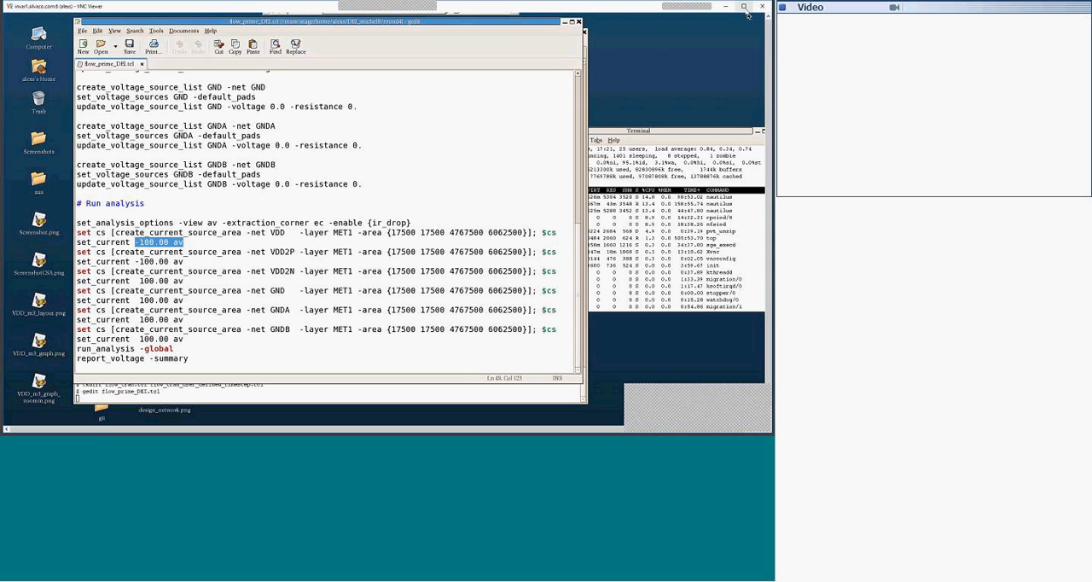
Step: Switch to the InVar session with the power, thermal and IR-drop run, view its shell output and minimize it
left_click_drag(770, 72, 769, 92)
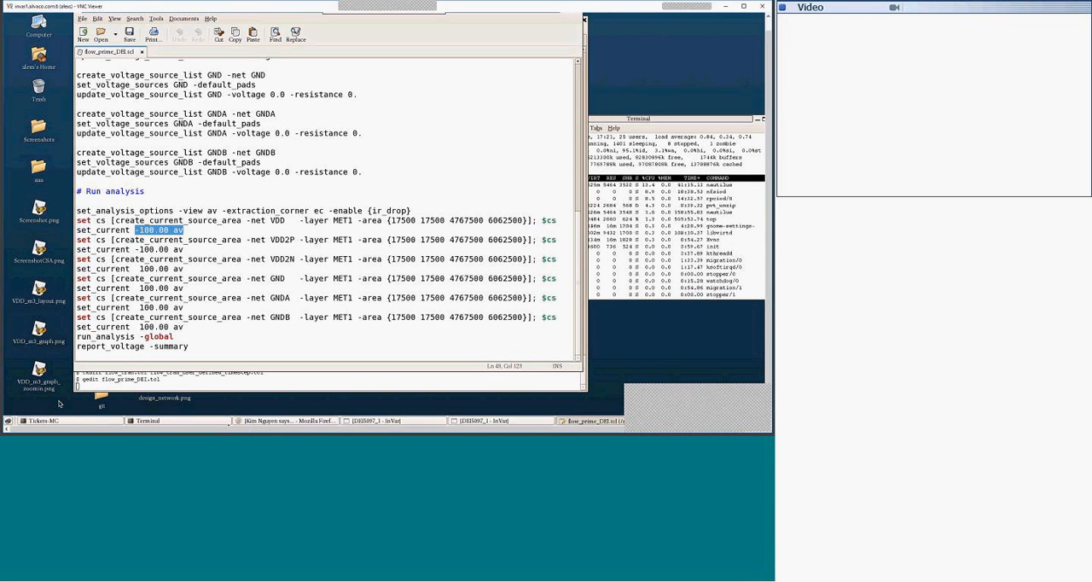
left_click(482, 421)
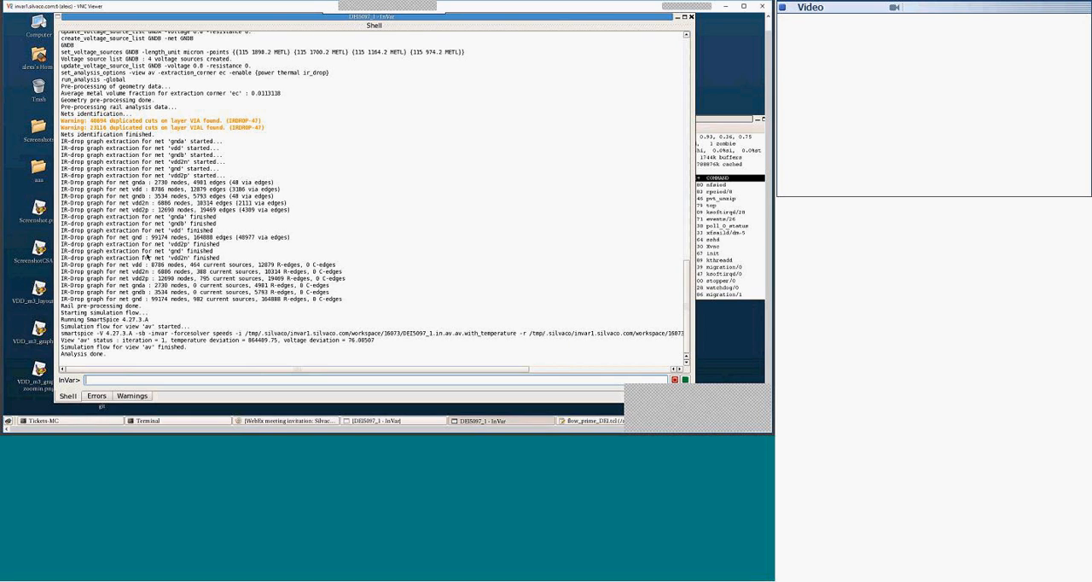
left_click(677, 17)
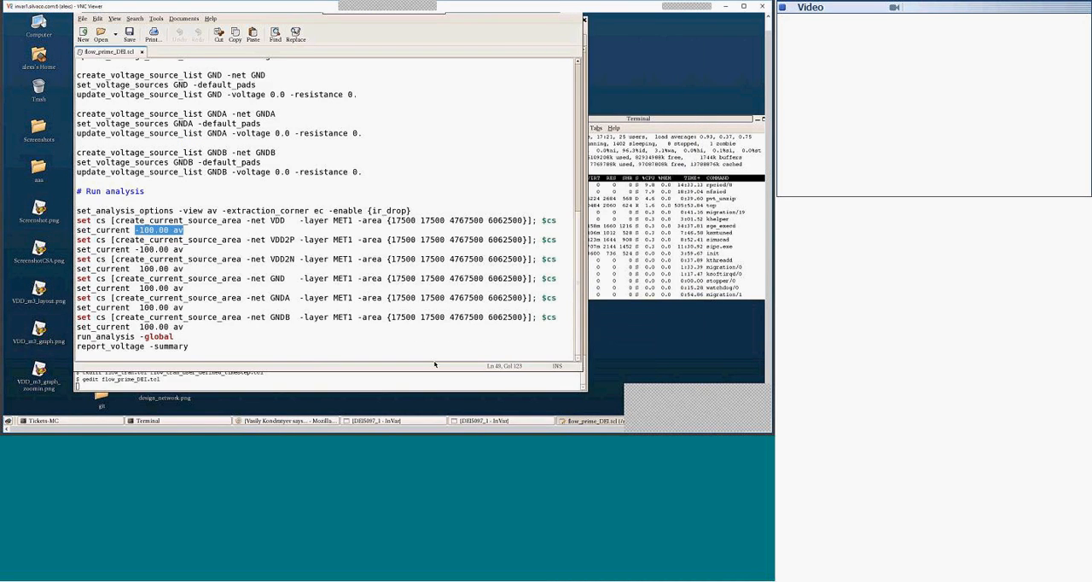
Step: Switch to the InVar session with the voltage summary report and exit it without saving
left_click(381, 421)
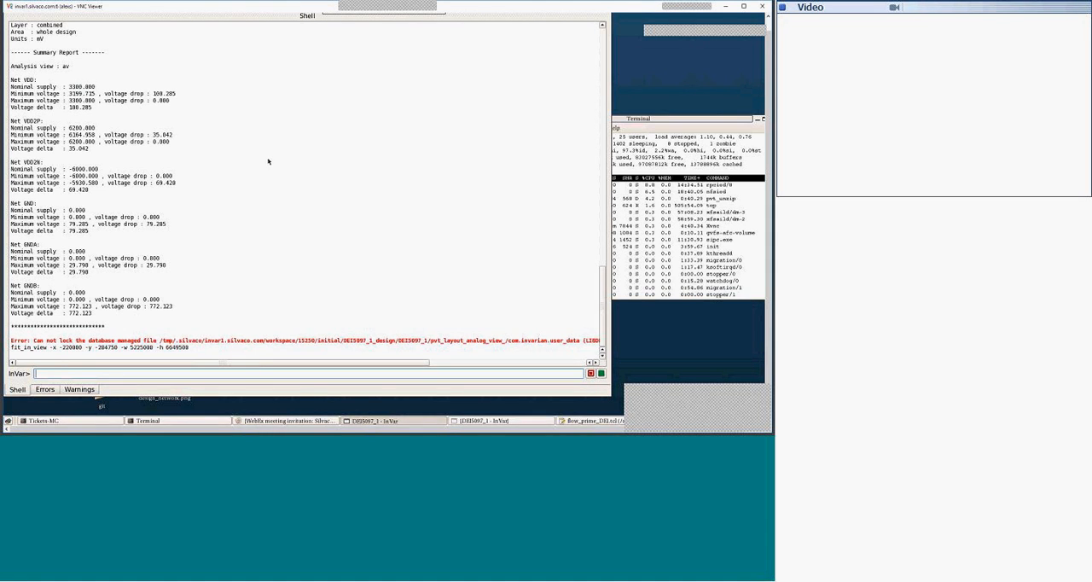
mouse_move(173, 15)
left_mouse_down()
mouse_move(214, 42)
mouse_move(204, 22)
mouse_move(174, 15)
left_mouse_up()
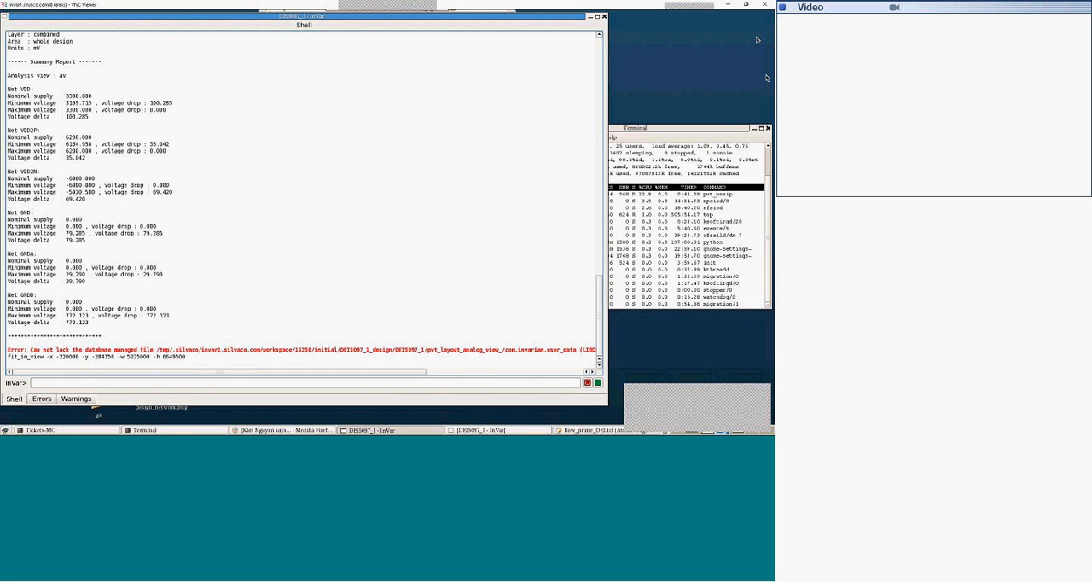
left_click(603, 17)
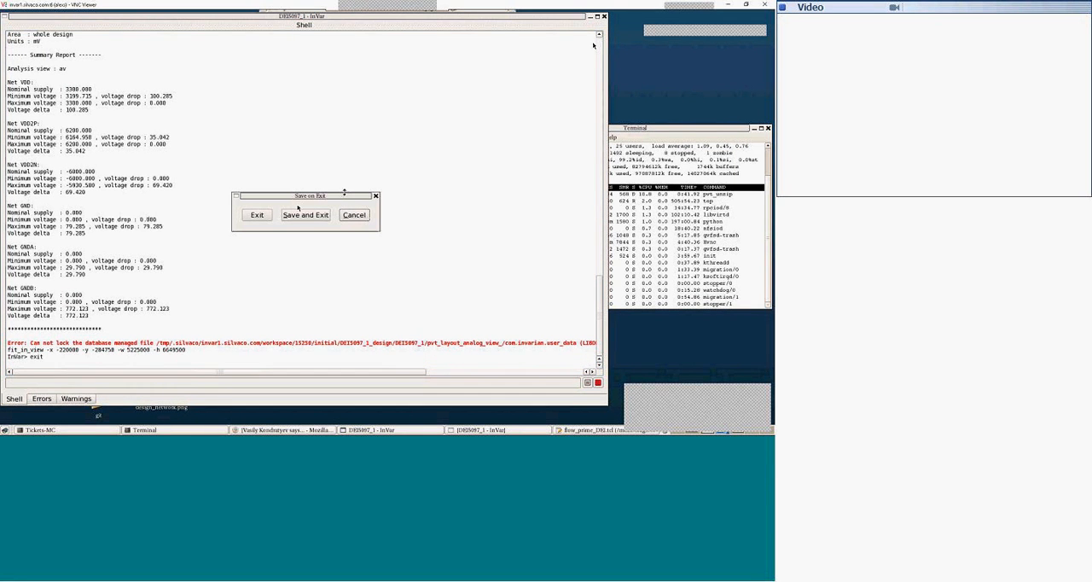
left_click(257, 215)
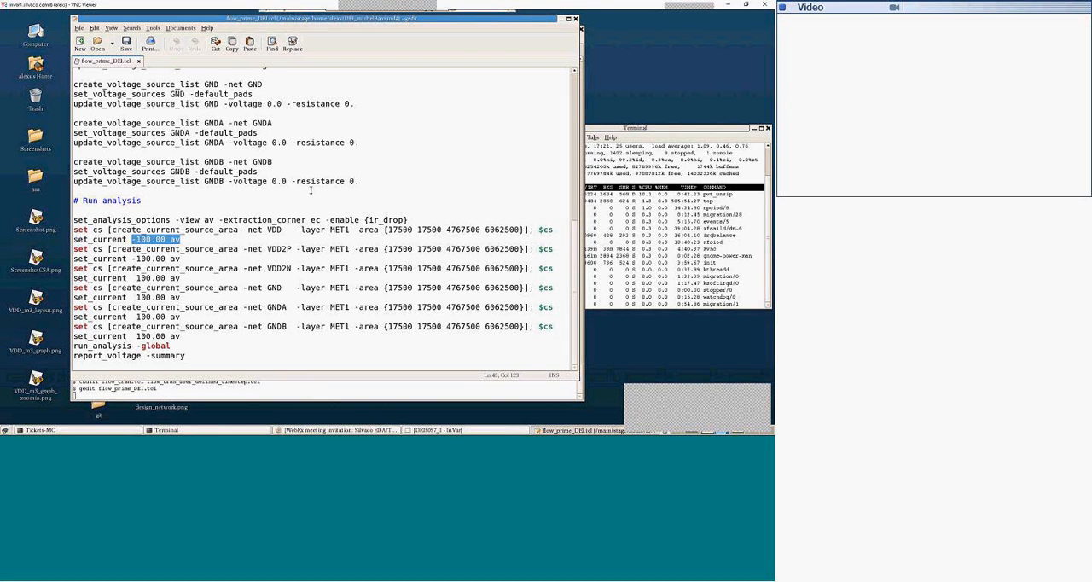
Step: Return to the IR-drop environment section of flow_prime_DEI.tcl and highlight the -default_pads option of the VDD sources
scroll(274, 193, "up", 4)
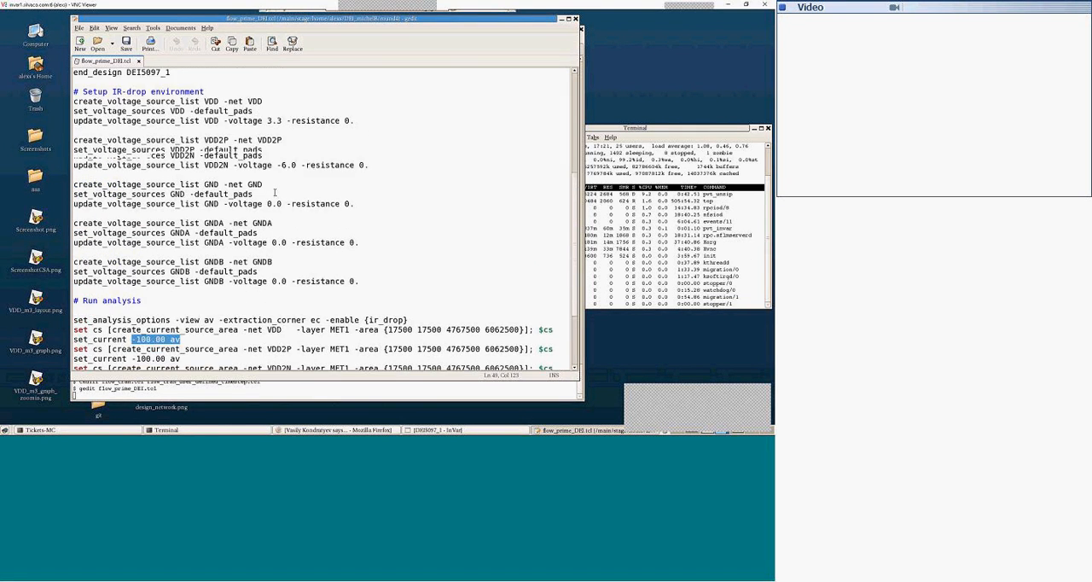
scroll(275, 193, "up", 1)
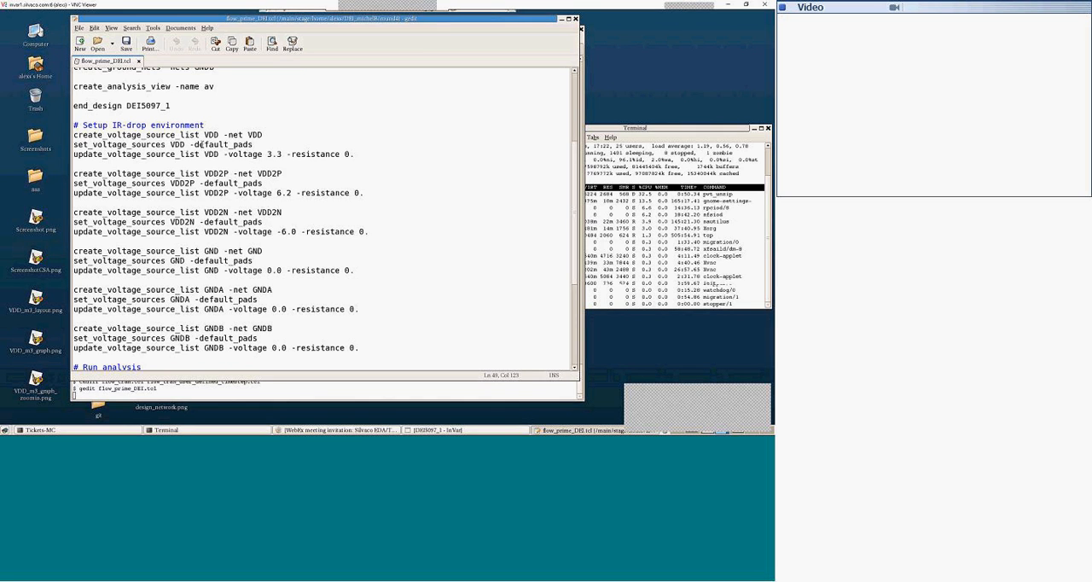
left_click_drag(189, 144, 265, 144)
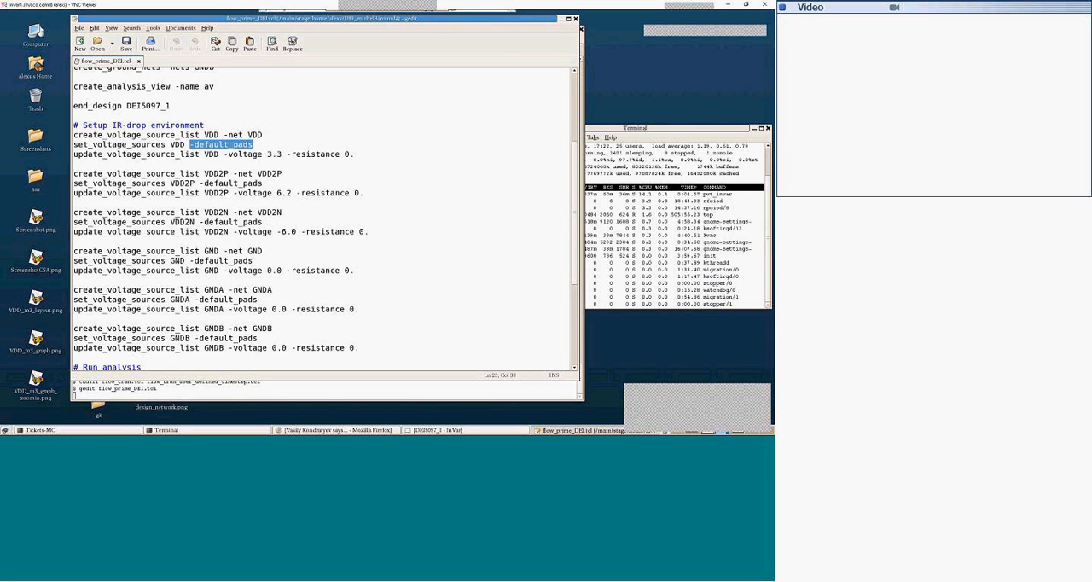
Step: Switch to the Tickets terminal session in the round4 directory and browse its command history for the earlier invar runs
left_click(228, 391)
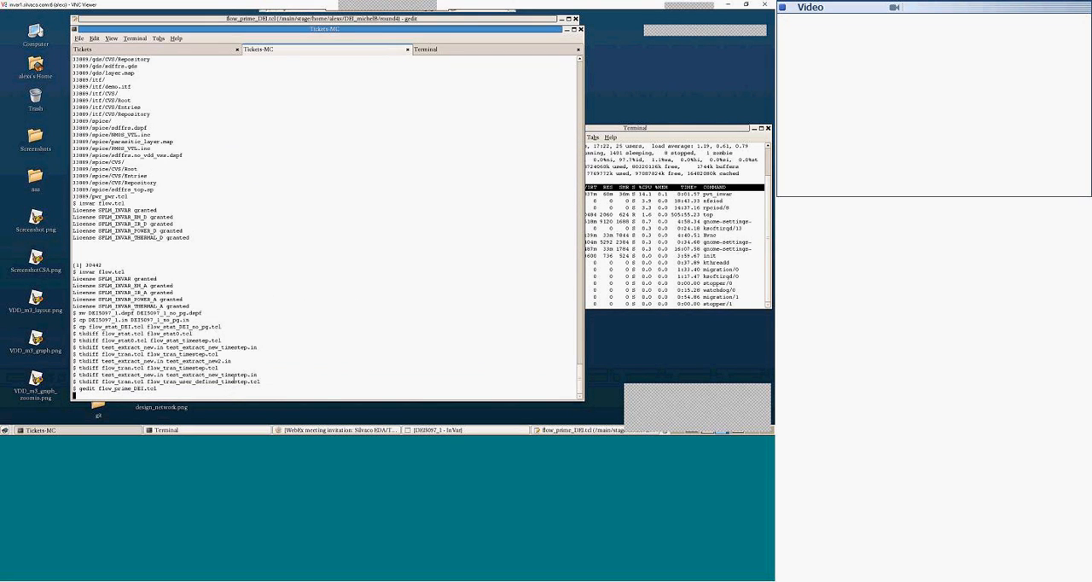
key("ctrl+Page_Up")
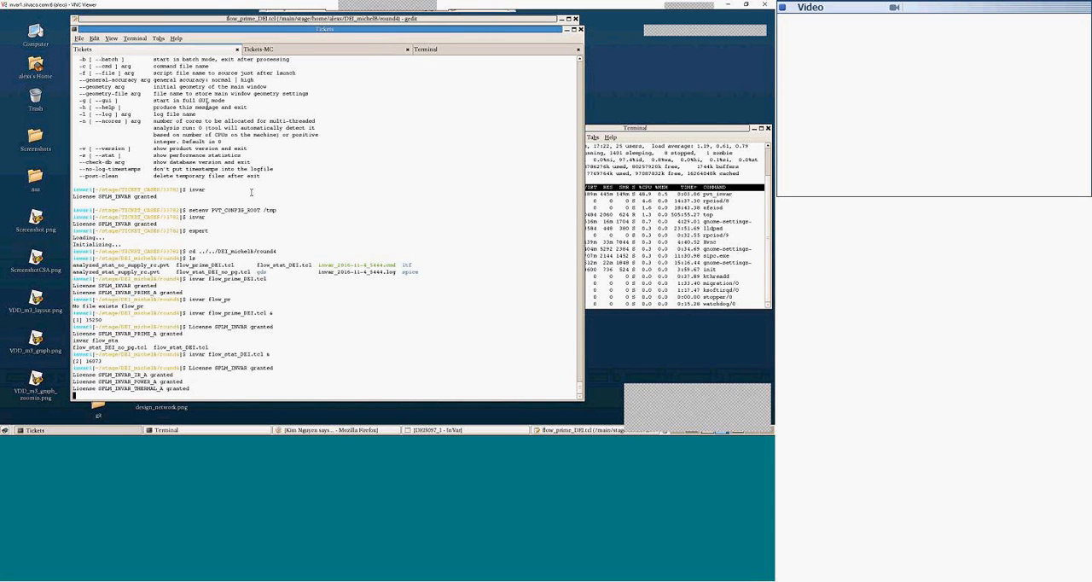
key("Up")
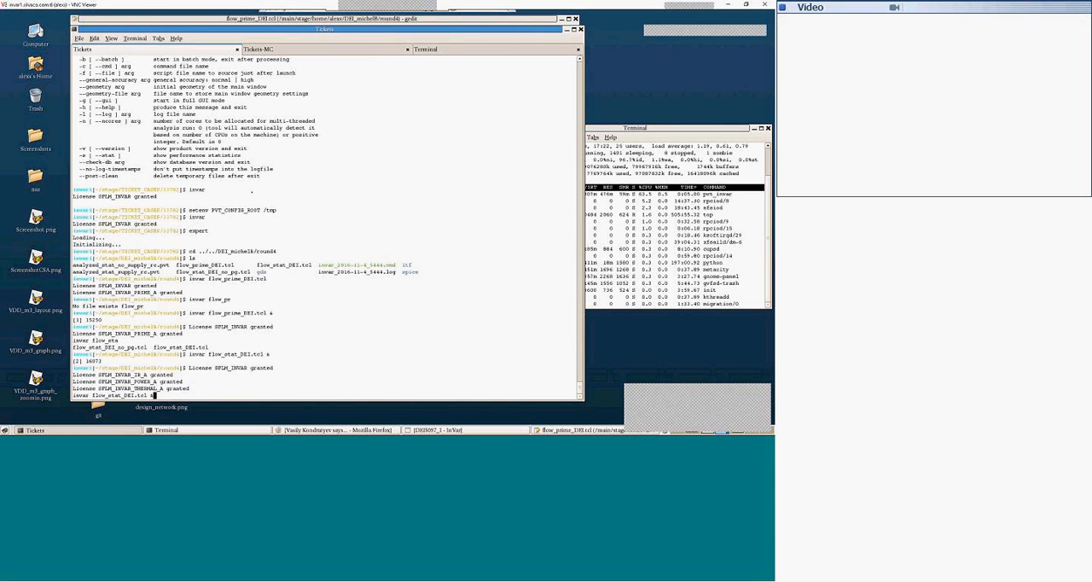
key("Up")
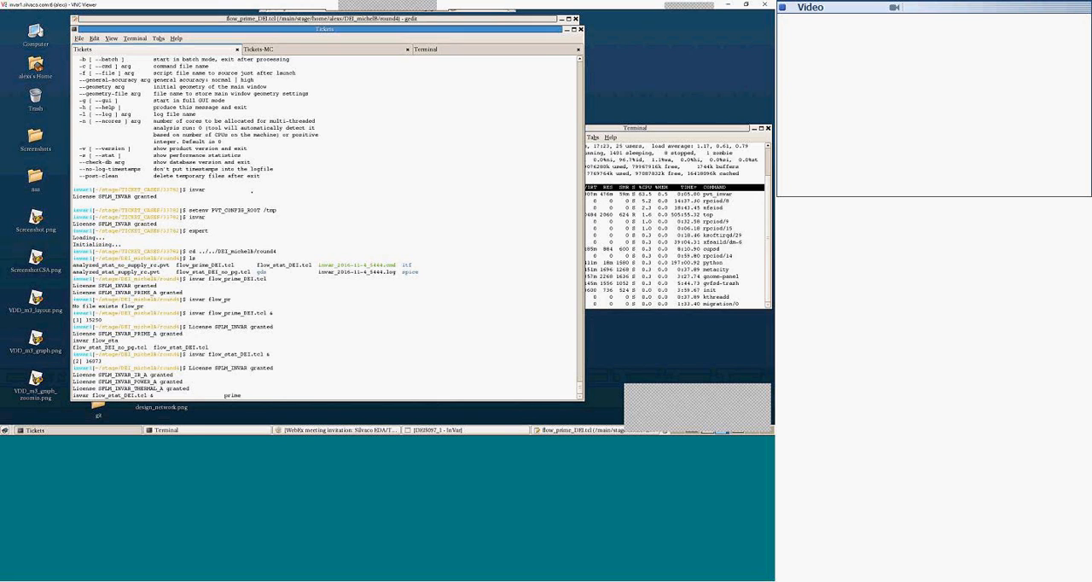
key("Down")
key("Down")
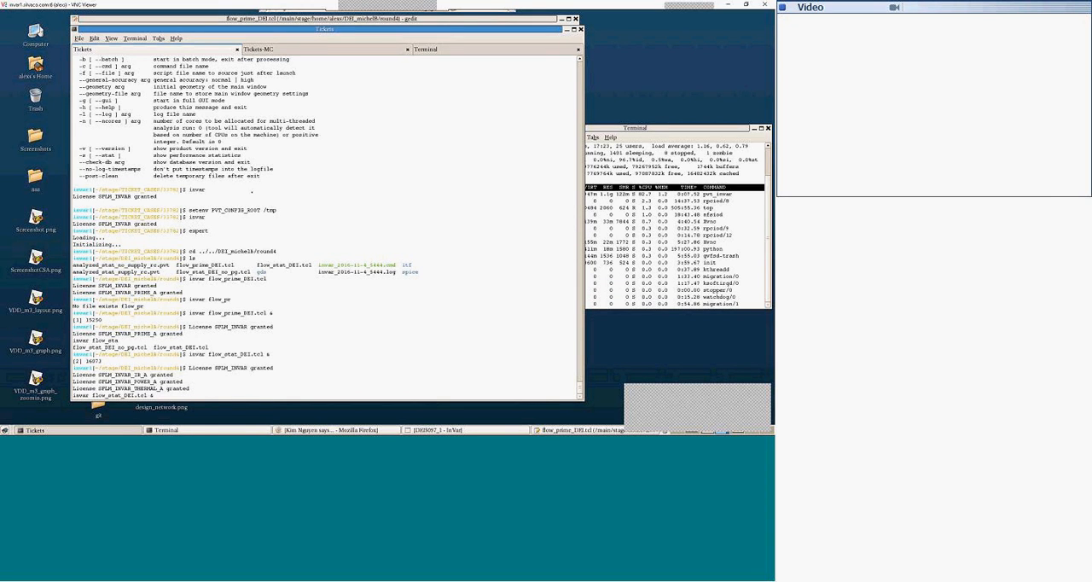
Step: Try to run flow_prime_DEI.tcl with invar in the background, adding the version option - V 0.1.0.A before the script name
key("Up")
key("Left")
key("Left")
key("Left")
key("Left")
key("Left")
key("Left")
key("Left")
key("Left")
key("Left")
key("Left")
key("Left")
key("Left")
key("Left")
key("Left")
key("Left")
key("Left")
key("Left")
key("Left")
key("Left")
key("Left")
type("-")
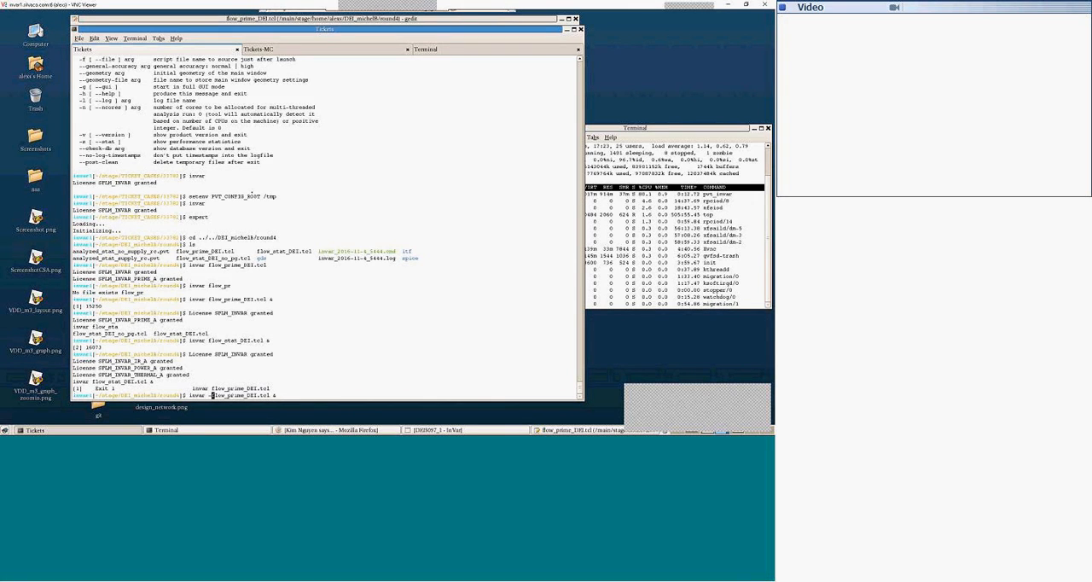
type("g ")
type(" 0")
type(".1.0.")
type("A")
key("Return")
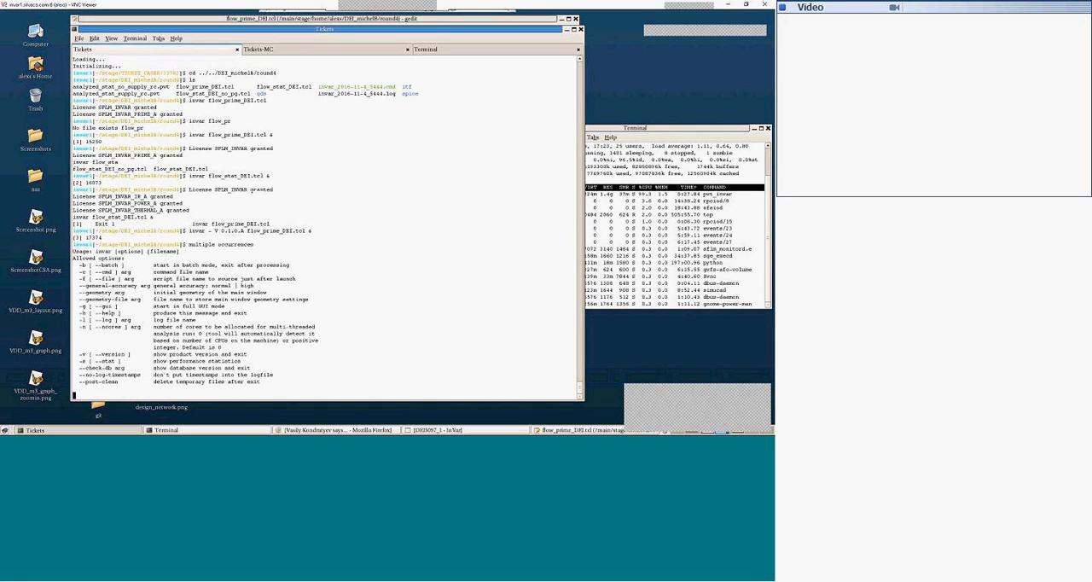
Step: Correct the version option to -V 0.1.0.A, rerun flow_prime_DEI.tcl with invar in the background and follow its shell log
key("Up")
key("Left")
key("Left")
key("Left")
key("Left")
key("Left")
key("Left")
key("Left")
key("Left")
key("Left")
key("Left")
key("Left")
key("Left")
key("Left")
key("Left")
key("Left")
key("Left")
key("Left")
key("Left")
key("Left")
key("Left")
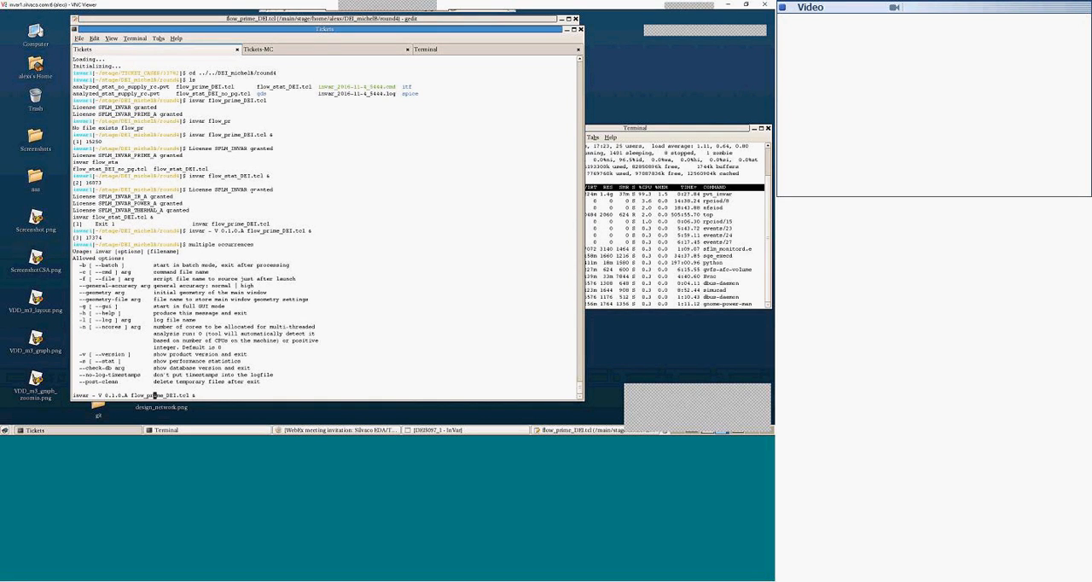
key("Right")
key("Right")
key("Right")
key("Delete")
key("Return")
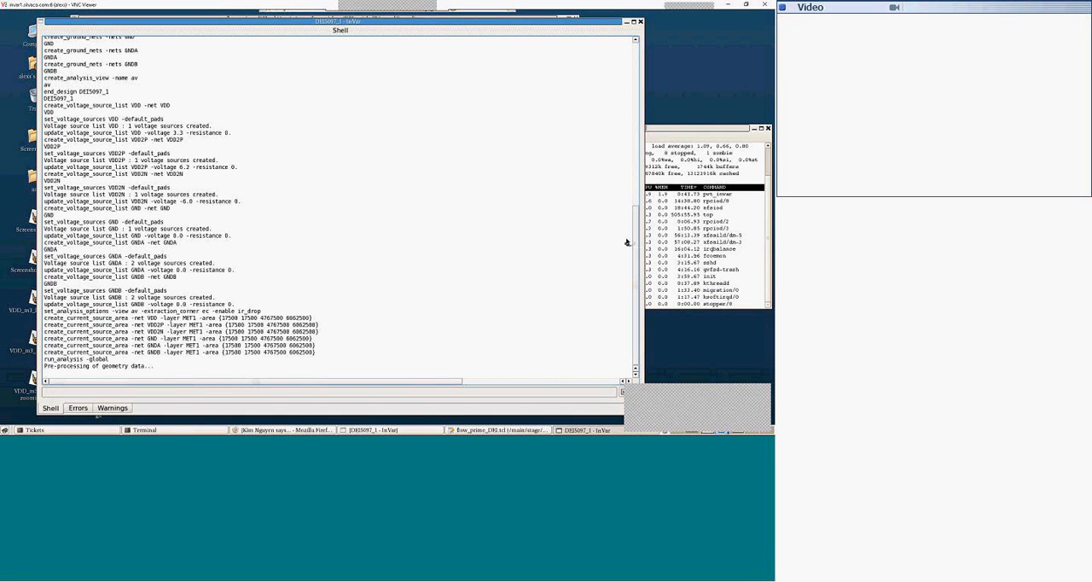
left_click_drag(637, 238, 641, 214)
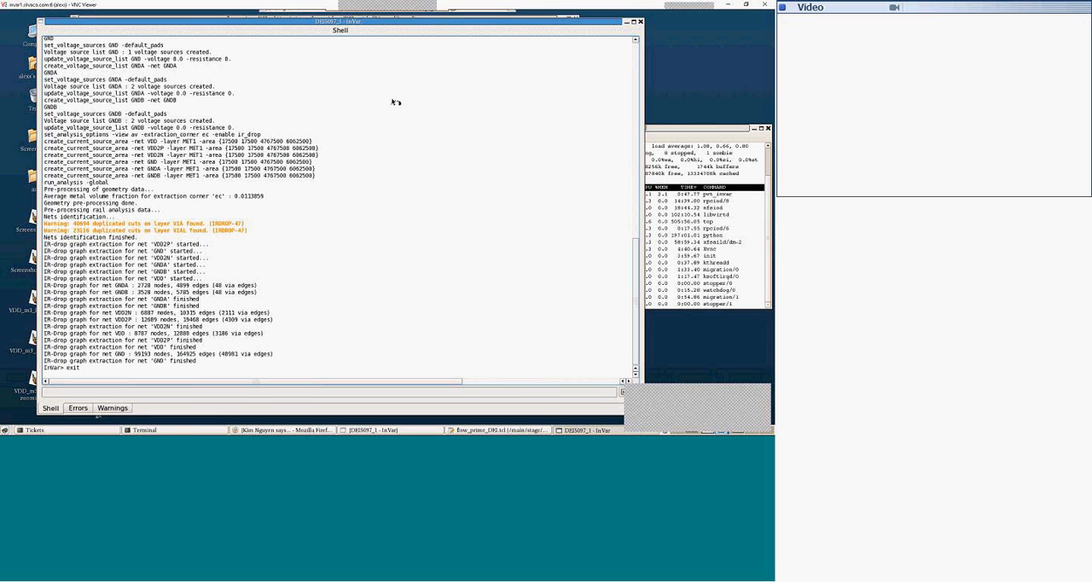
left_click_drag(303, 28, 335, 32)
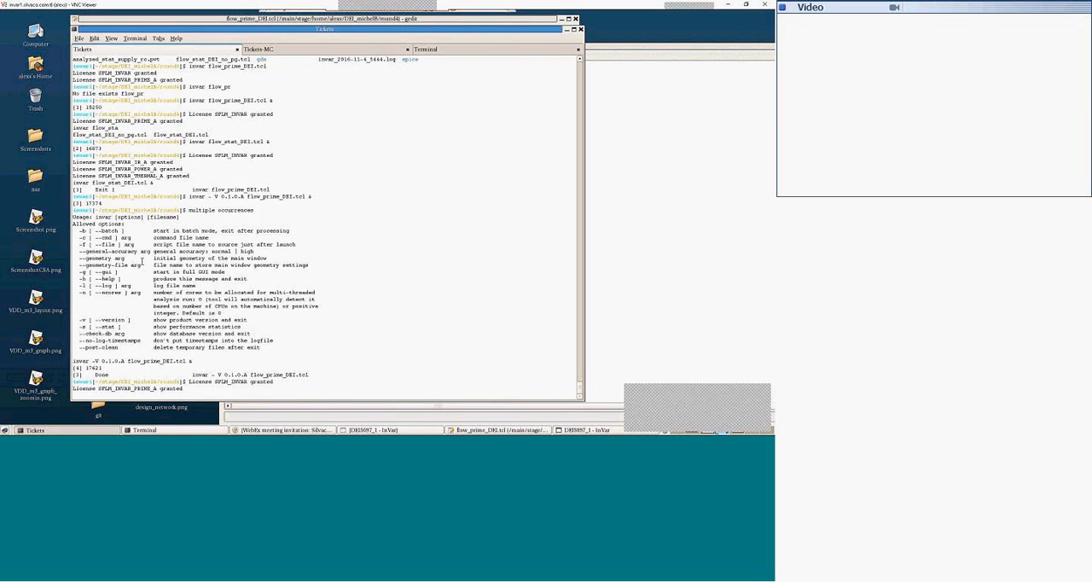
Step: Set the environment variable PVT_CONFIG_ROOT to the current directory with setenv and `pwd` in the Tickets terminal
key("Return")
key("Return")
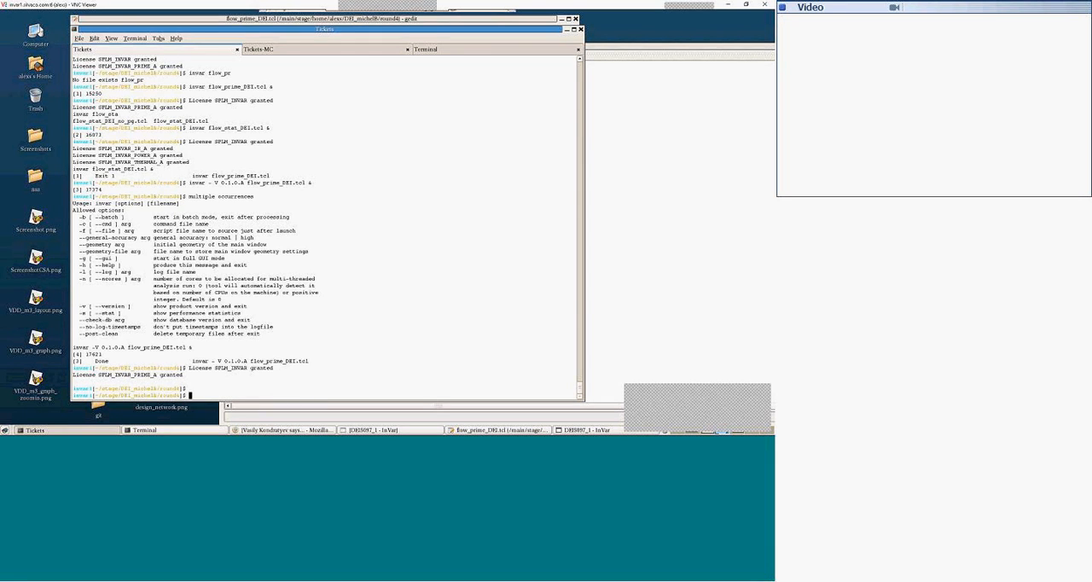
type("setenv PVT_CONFIG_ROOT `pwd`")
key("Return")
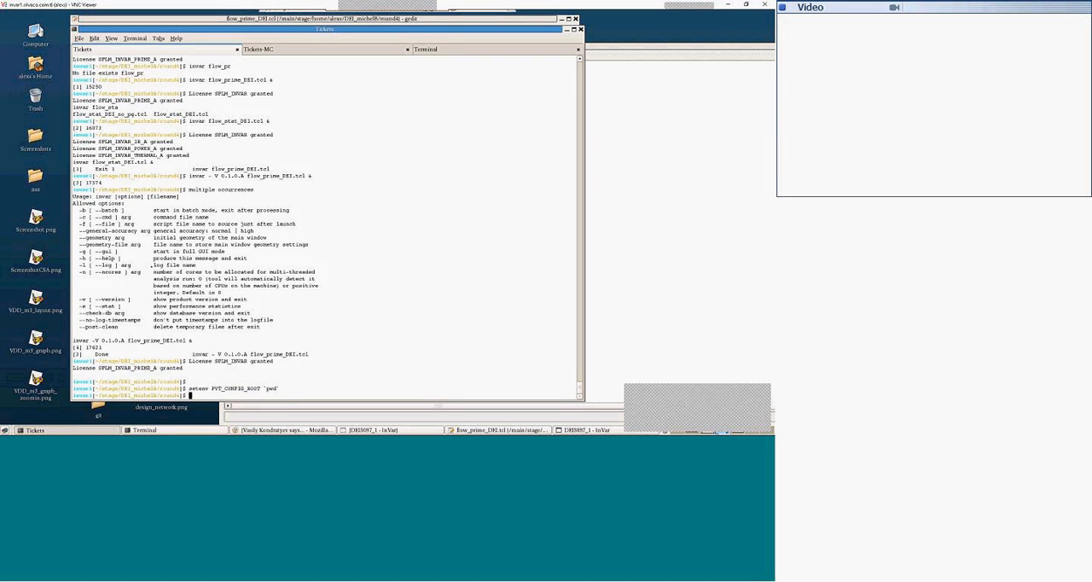
Step: Run invar -V 0.1.0.A flow_prime_DEI.tcl in the background again and highlight PVT_CONFIG_ROOT in the new session's startup banner
key("Up")
key("Up")
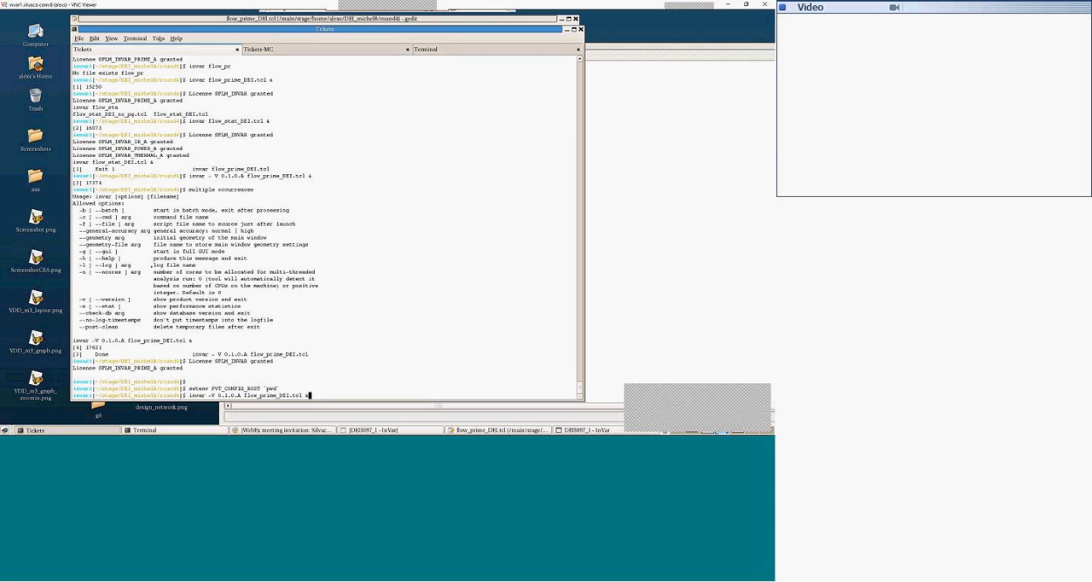
key("Return")
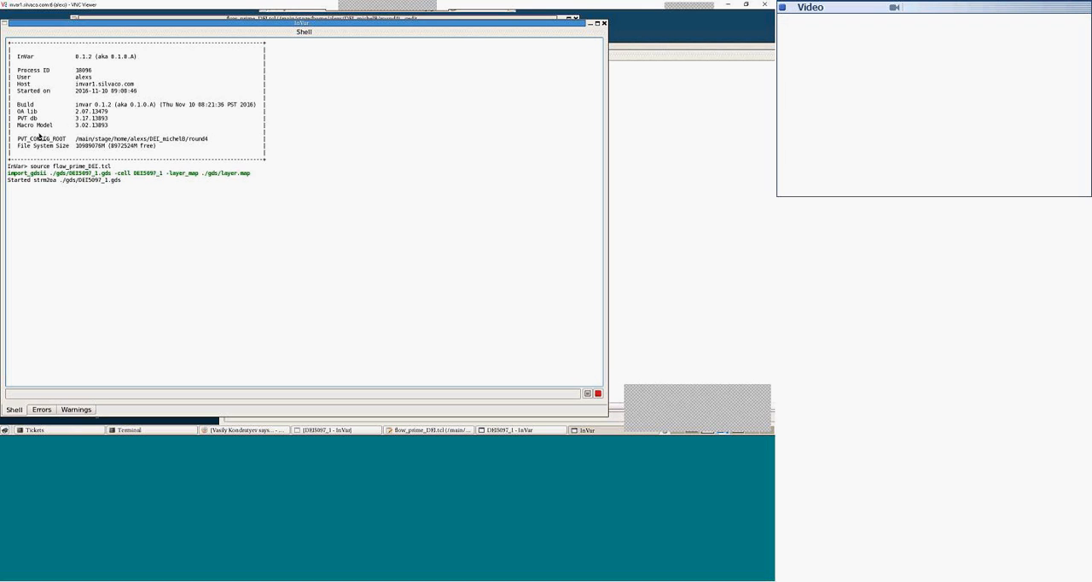
left_click_drag(16, 139, 71, 141)
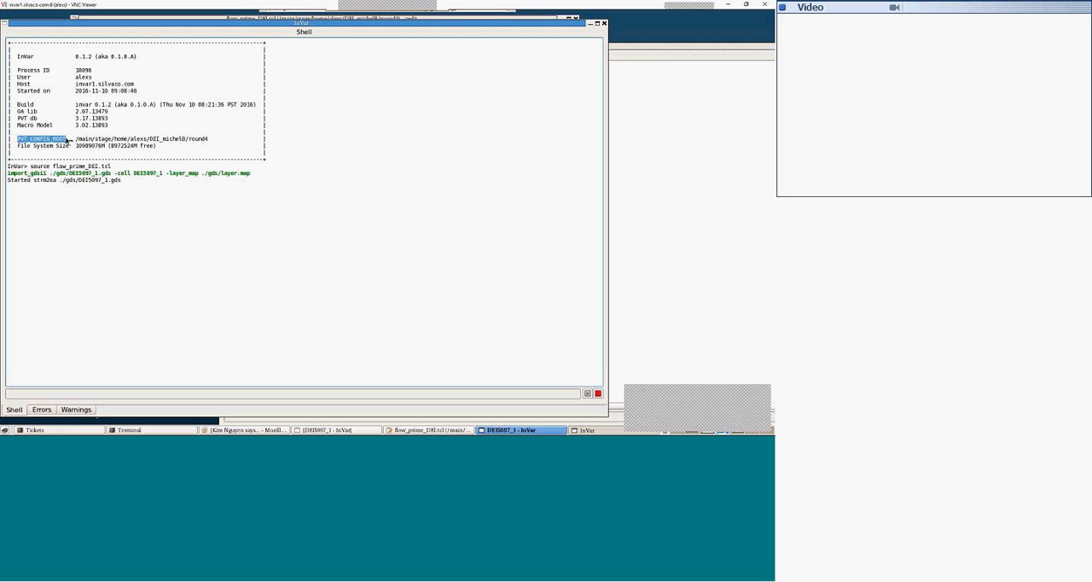
left_click(76, 143)
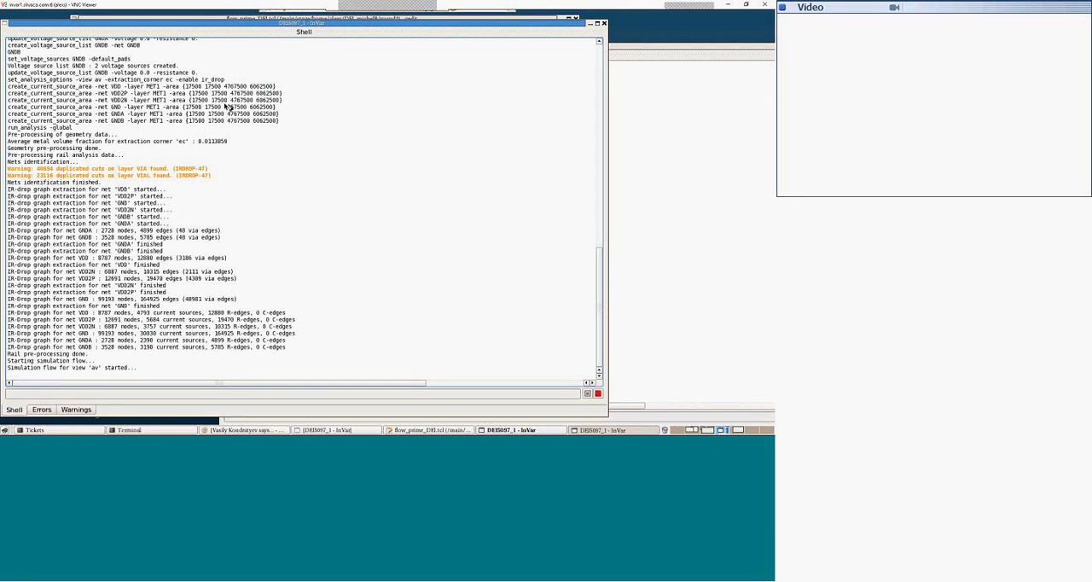
Step: Start the full GUI of the new InVar session and show its Display control
left_click_drag(185, 23, 212, 23)
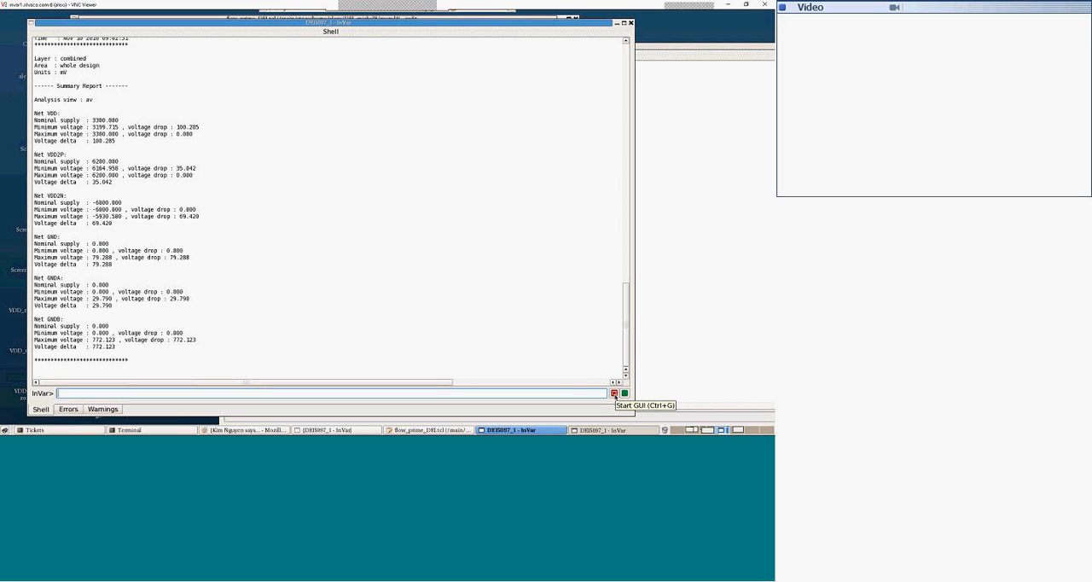
left_click(615, 393)
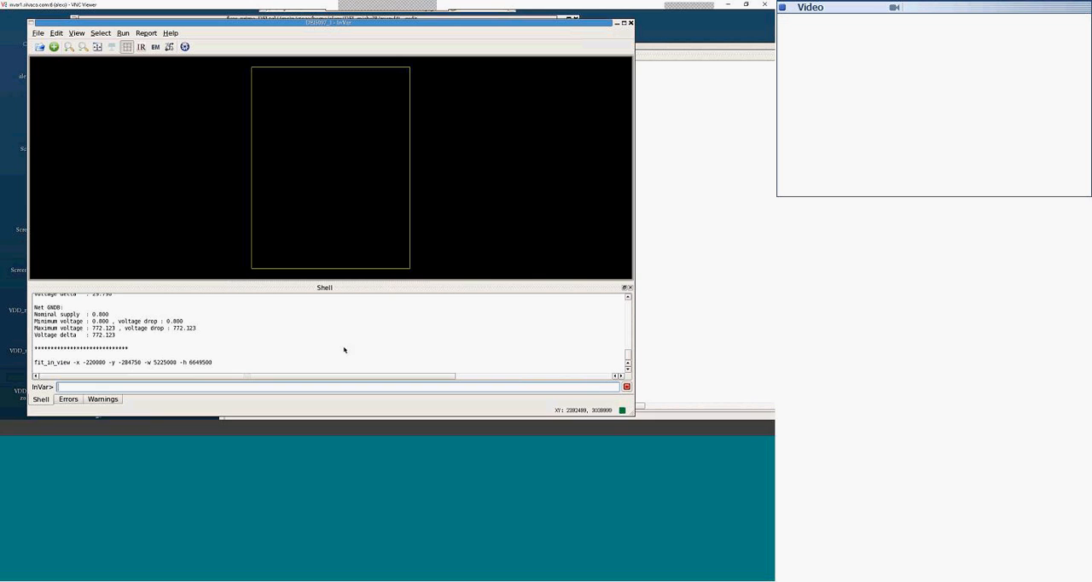
left_click(76, 33)
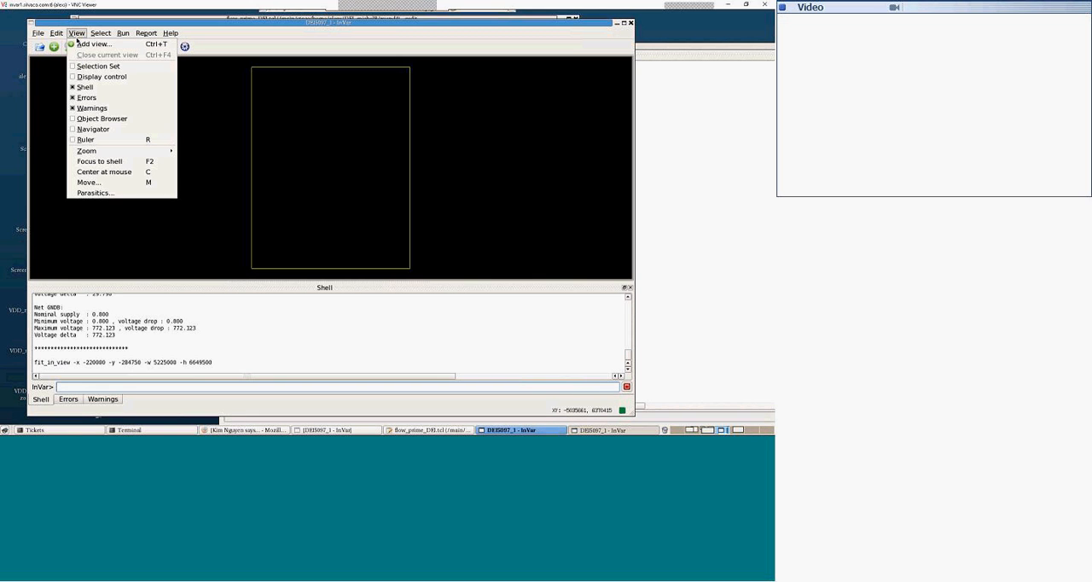
left_click(88, 77)
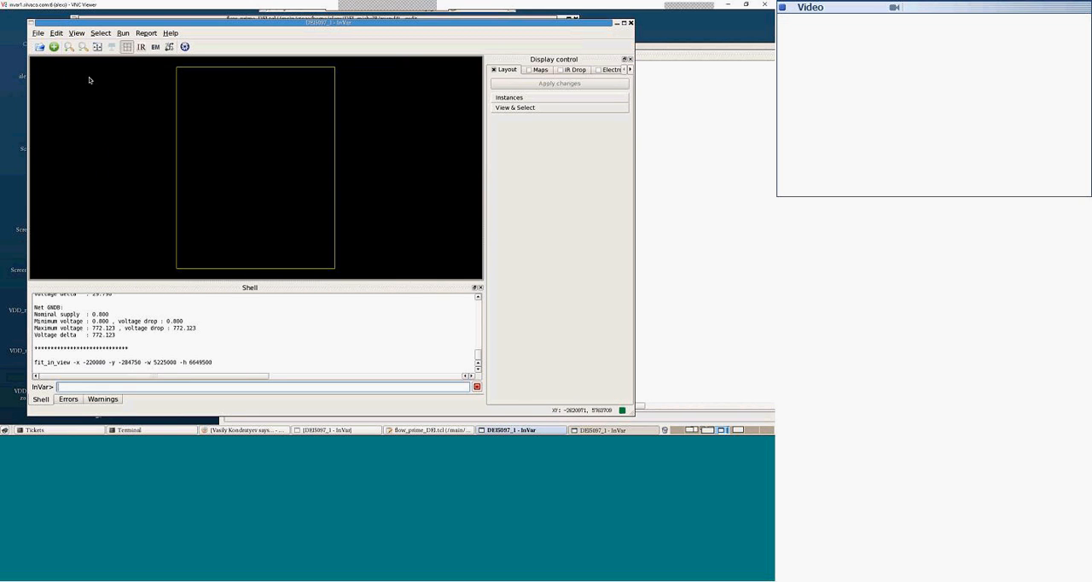
Step: Turn on the display of all layout layers of DEI5097_1 and apply the change
left_click(528, 109)
left_click(547, 130)
left_click(546, 84)
left_click(547, 83)
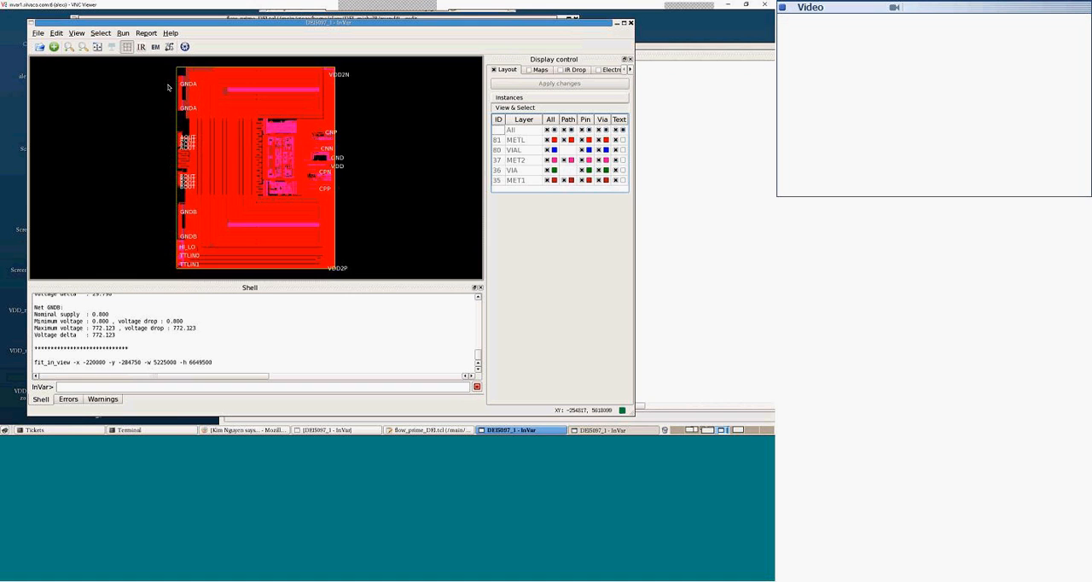
Step: Zoom in on the upper GNDA pad and hide layers VIAL, MET2, VIA and MET1, leaving only METL displayed
left_click_drag(169, 71, 205, 106)
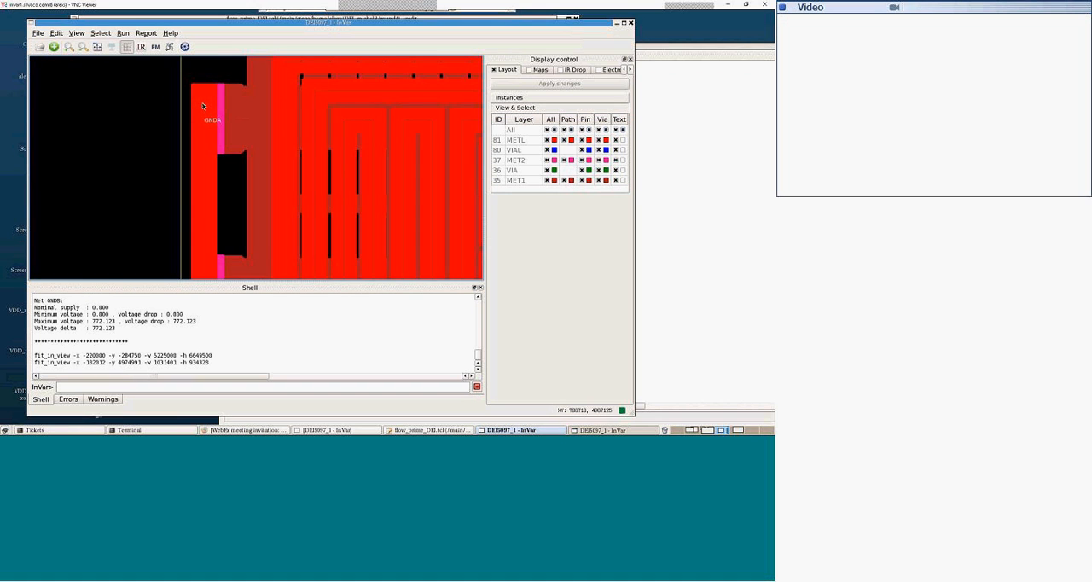
scroll(211, 121, "up", 3)
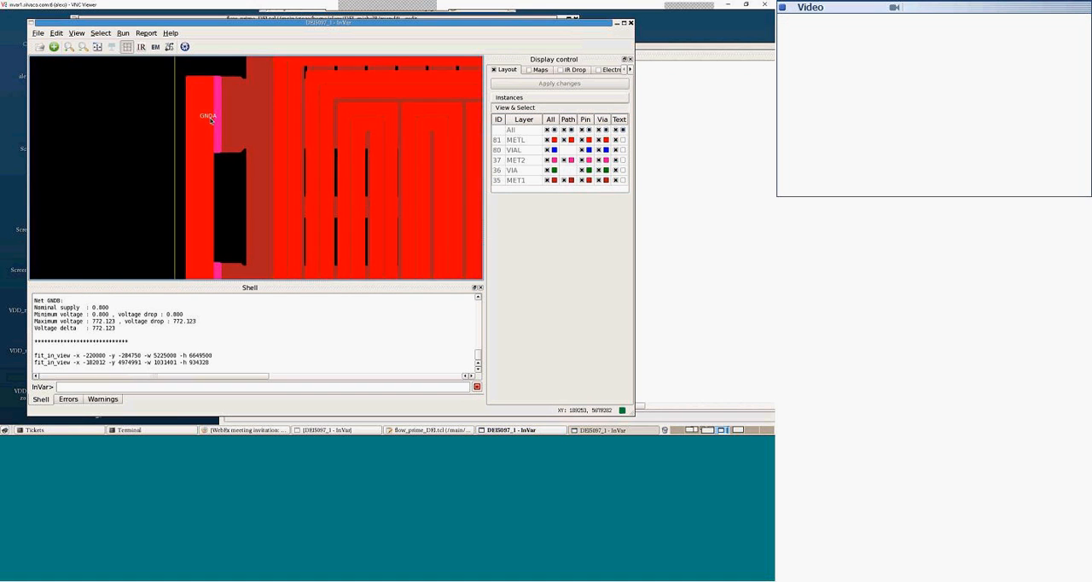
left_click(547, 150)
left_click(547, 160)
left_click(547, 169)
left_click(547, 180)
left_click(558, 83)
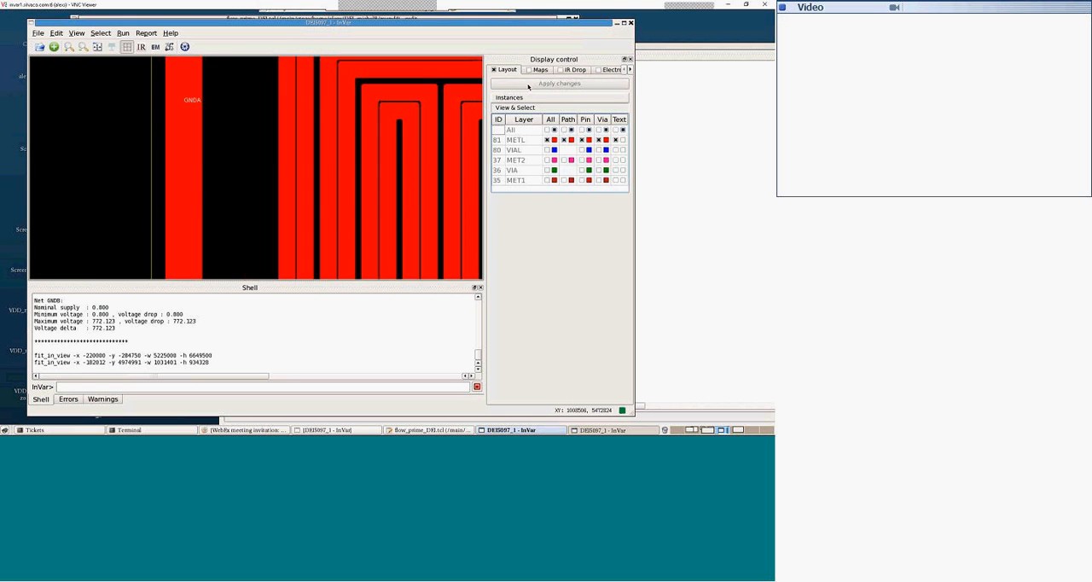
Step: Examine the METL layout along the die edge, from the GNDA pad labels down to the GNDB labels
scroll(253, 136, "down", 3)
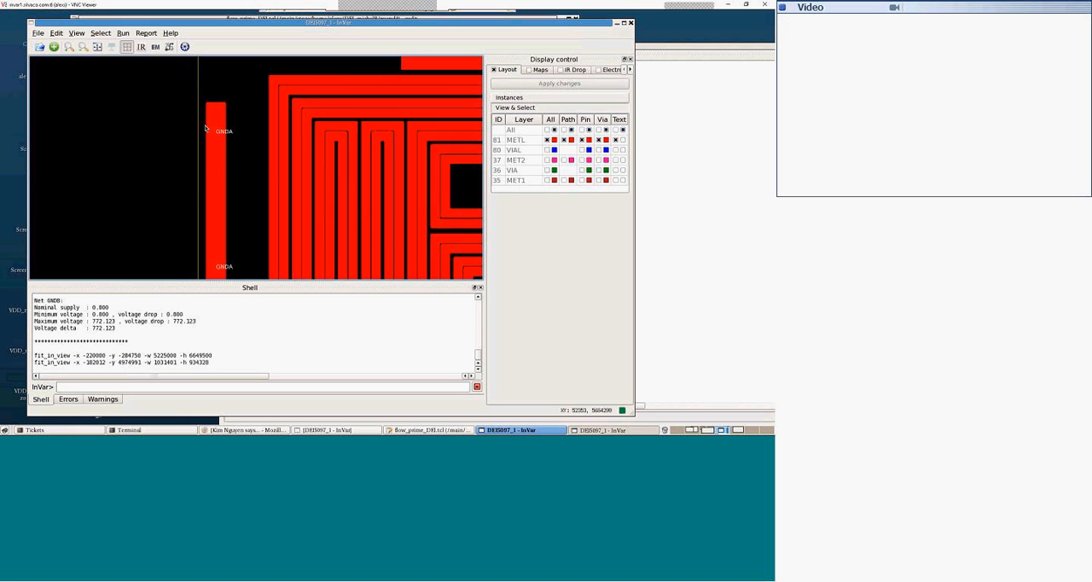
scroll(254, 156, "down", 1)
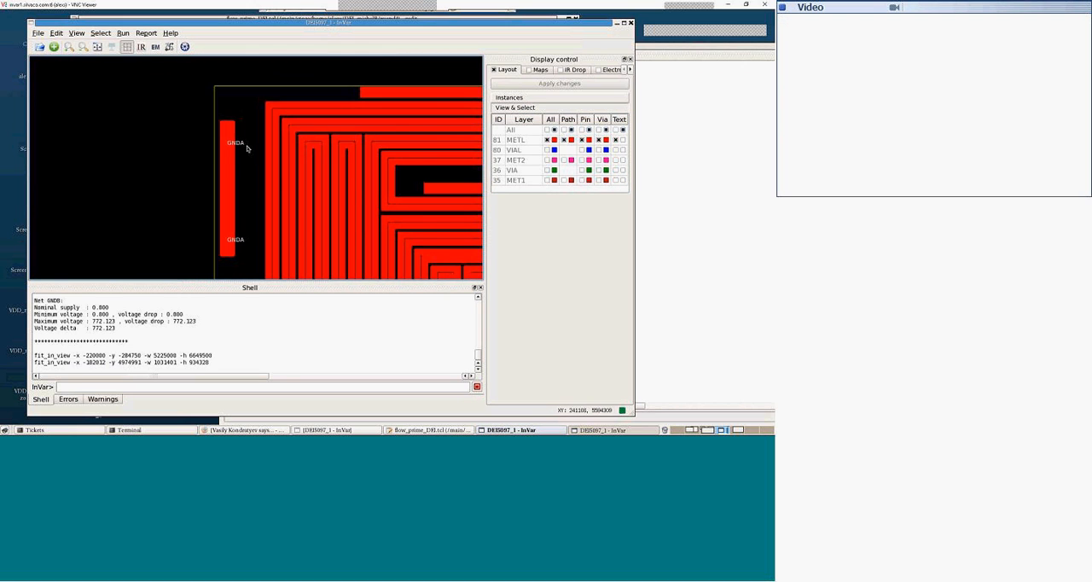
scroll(231, 242, "down", 4)
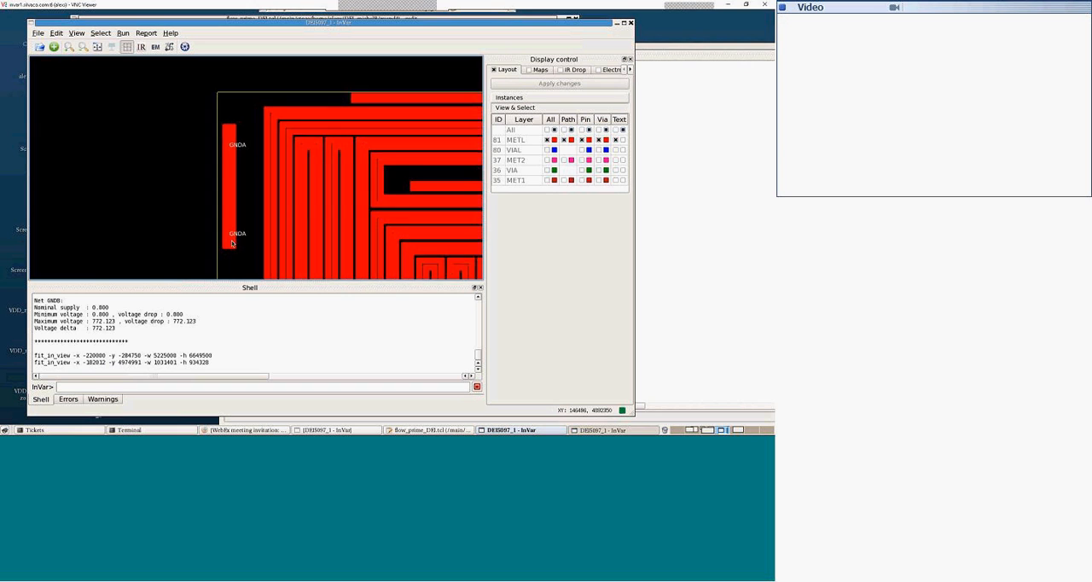
scroll(238, 241, "down", 4)
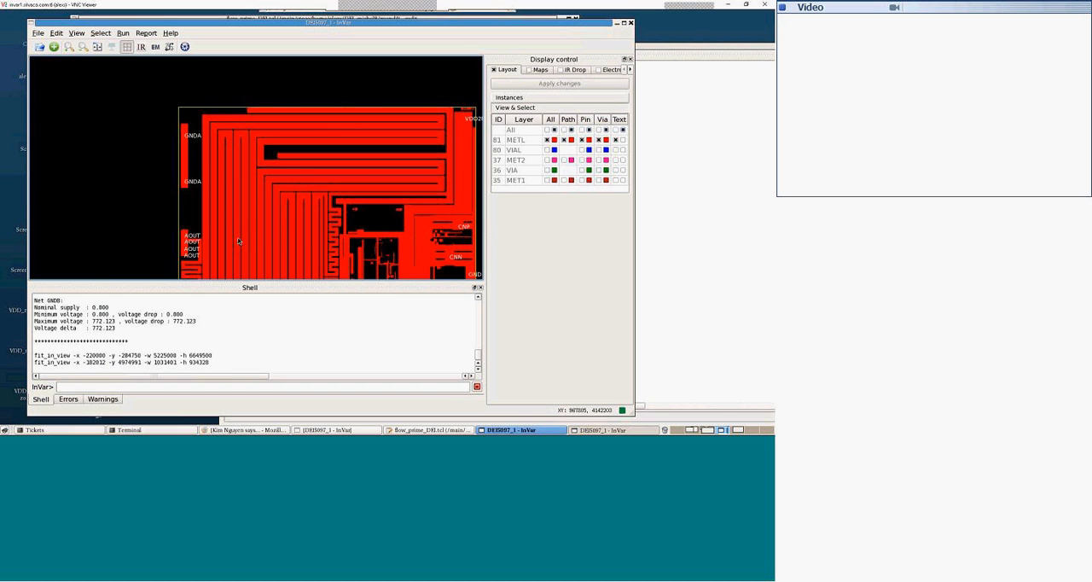
scroll(238, 241, "down", 5)
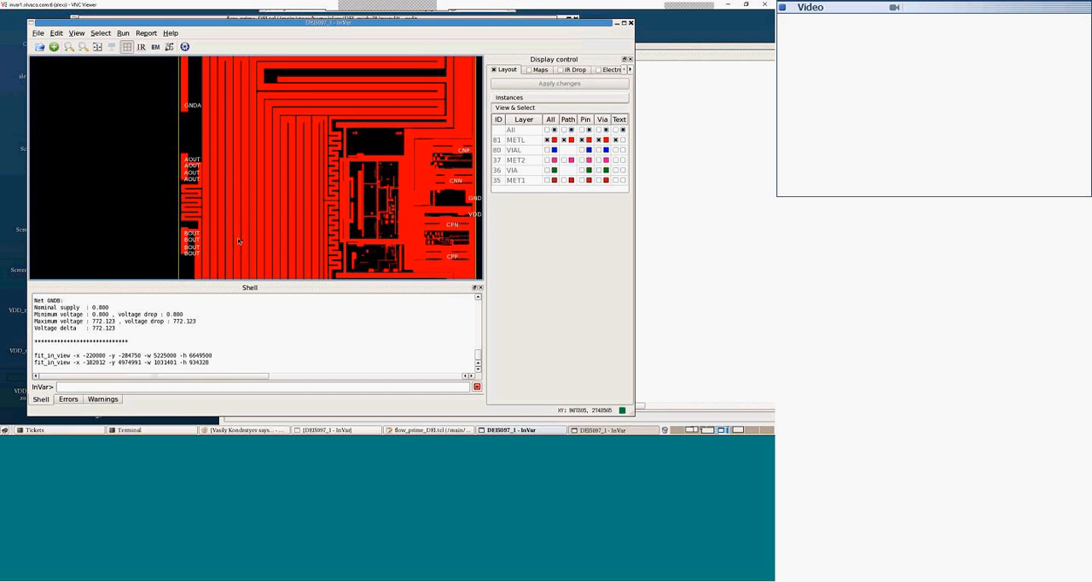
scroll(238, 242, "down", 1)
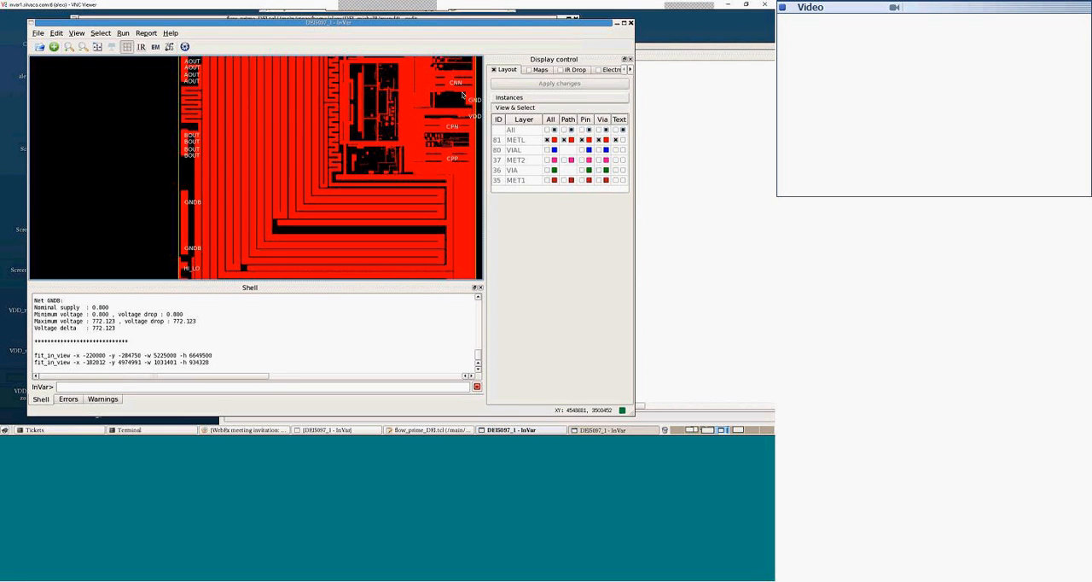
Step: Close the earlier InVar session that holds the voltage summary report and exit it without saving
left_click(645, 51)
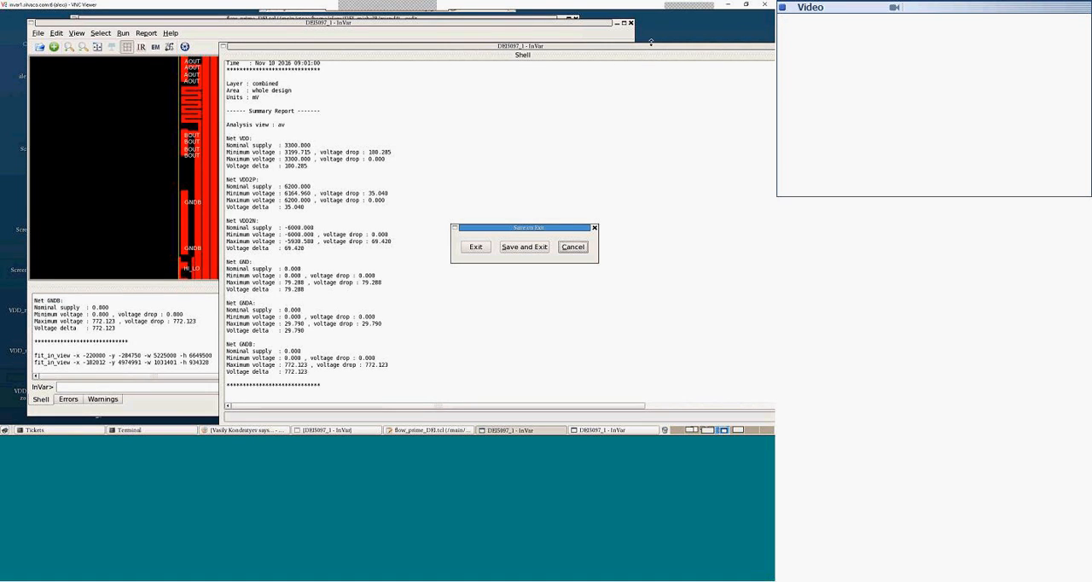
left_click_drag(656, 46, 504, 75)
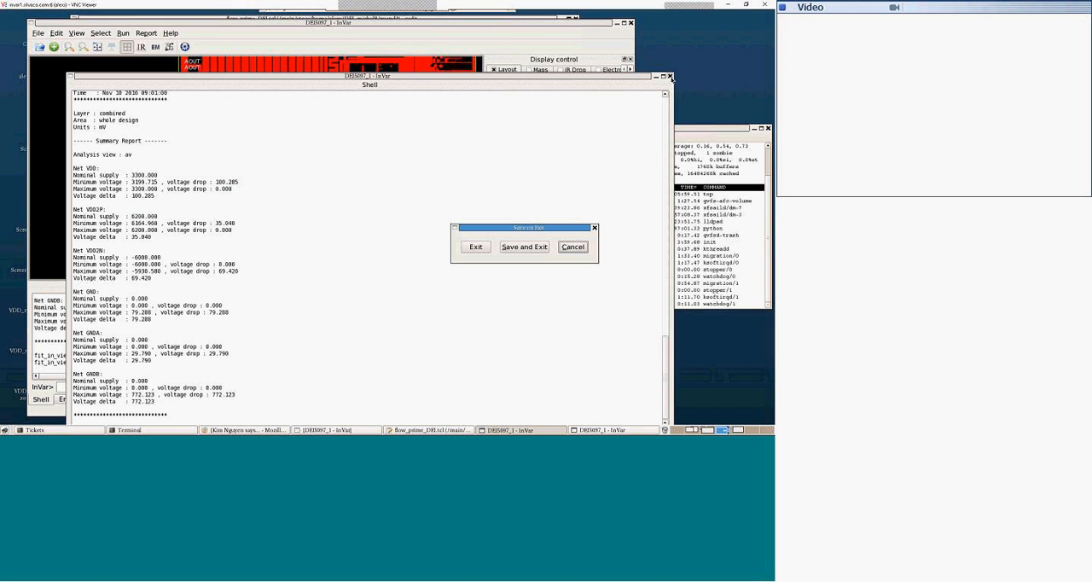
left_click(486, 246)
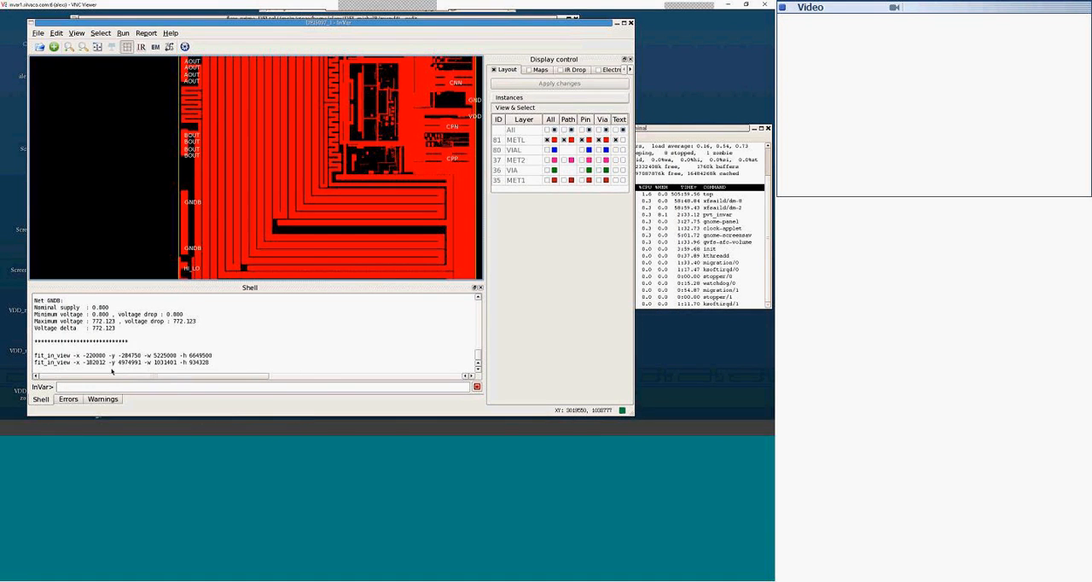
Step: Return to flow_prime_DEI.tcl in gedit, place it beside the layout and review its voltage source and run analysis sections
left_click(81, 430)
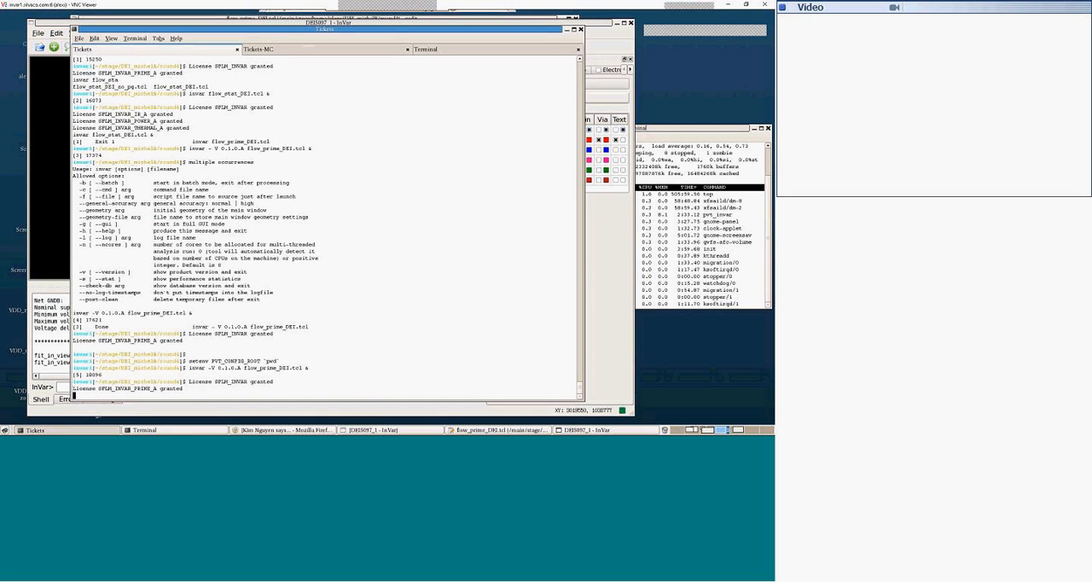
left_click(304, 50)
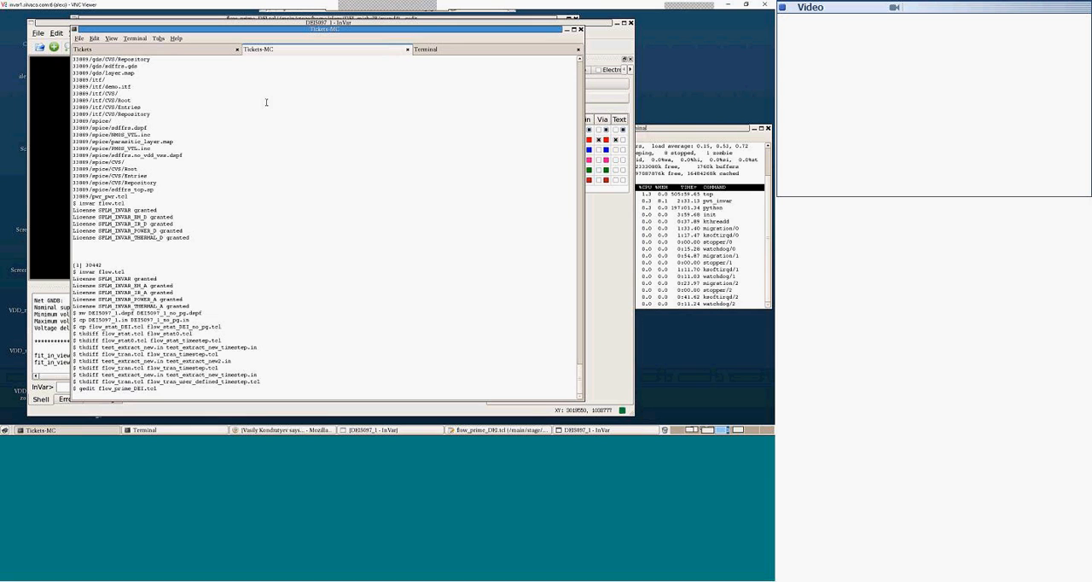
left_click(567, 30)
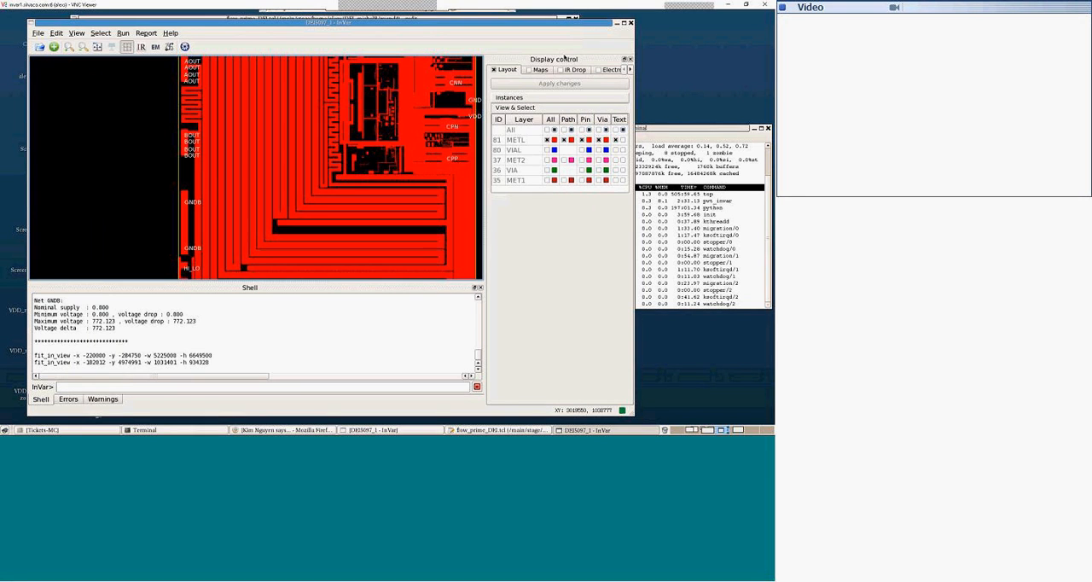
left_click(475, 430)
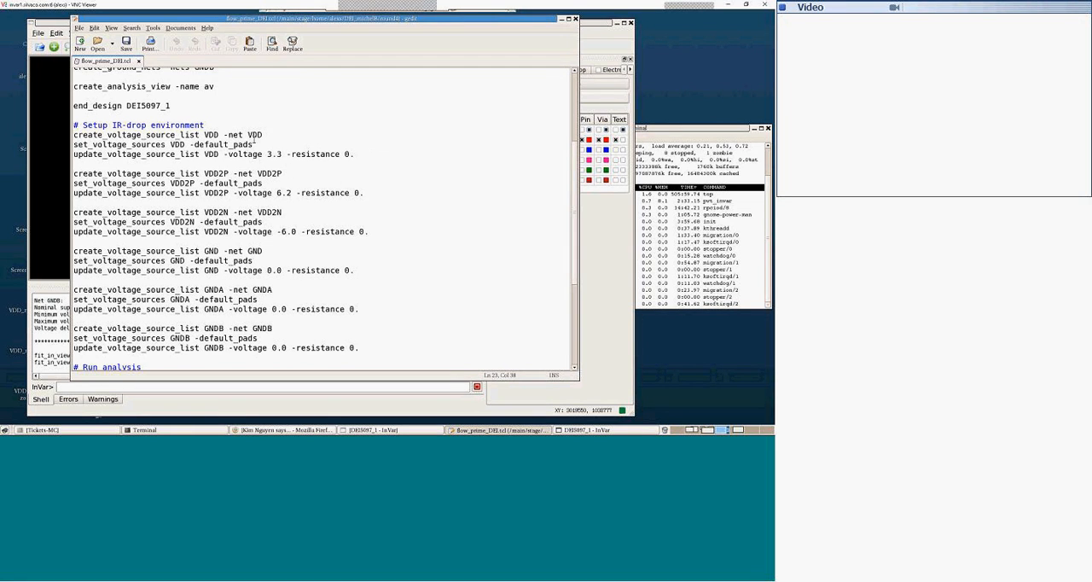
left_click_drag(206, 23, 418, 38)
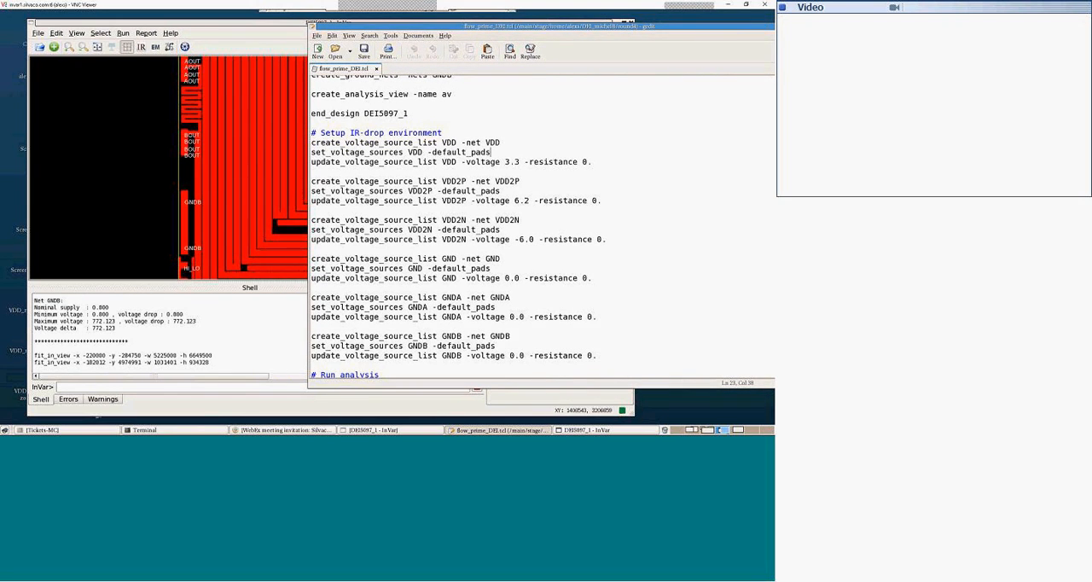
left_click_drag(388, 32, 305, 35)
scroll(362, 124, "down", 3)
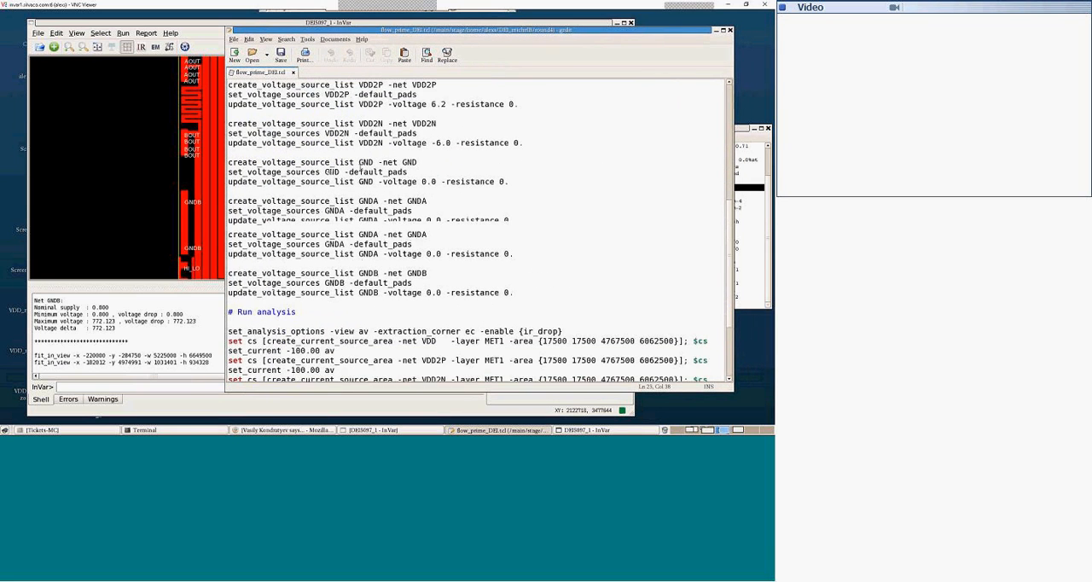
scroll(332, 166, "down", 3)
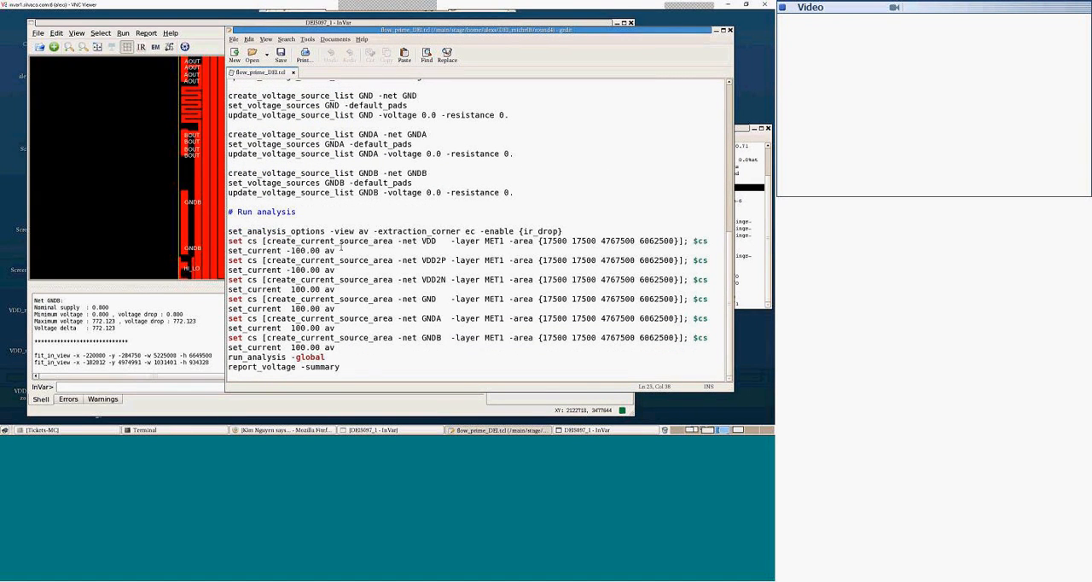
left_click(115, 110)
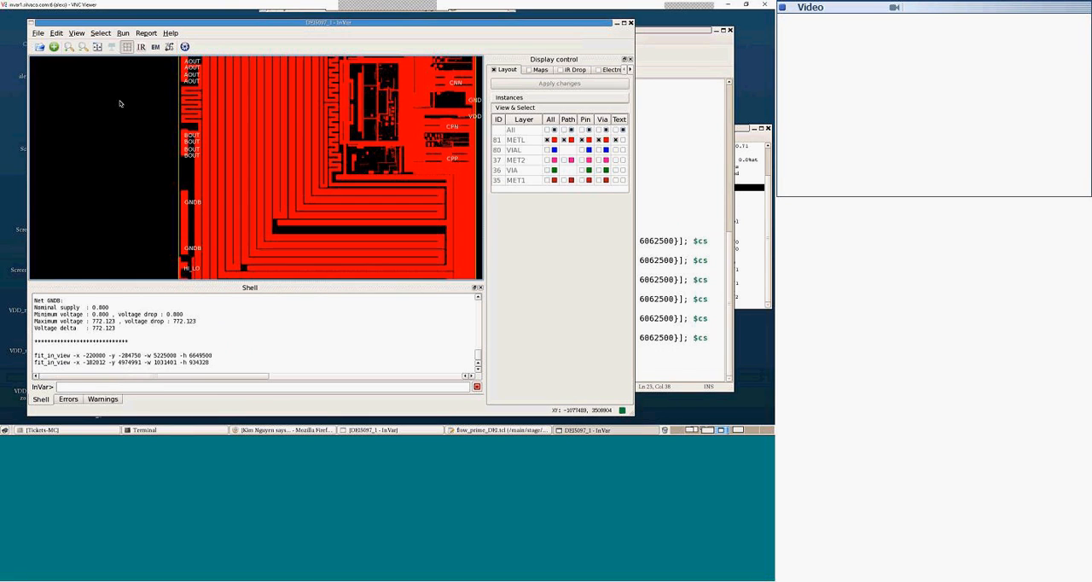
Step: Open the current source areas list, place it over the layout's lower corner and open the VDD area on MET1 for editing
left_click(56, 32)
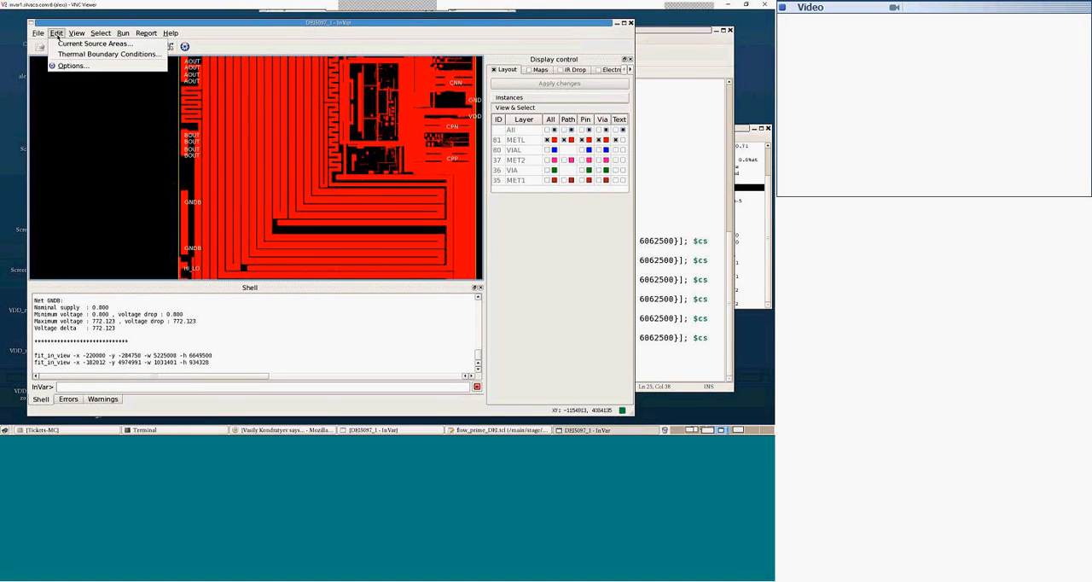
left_click(73, 44)
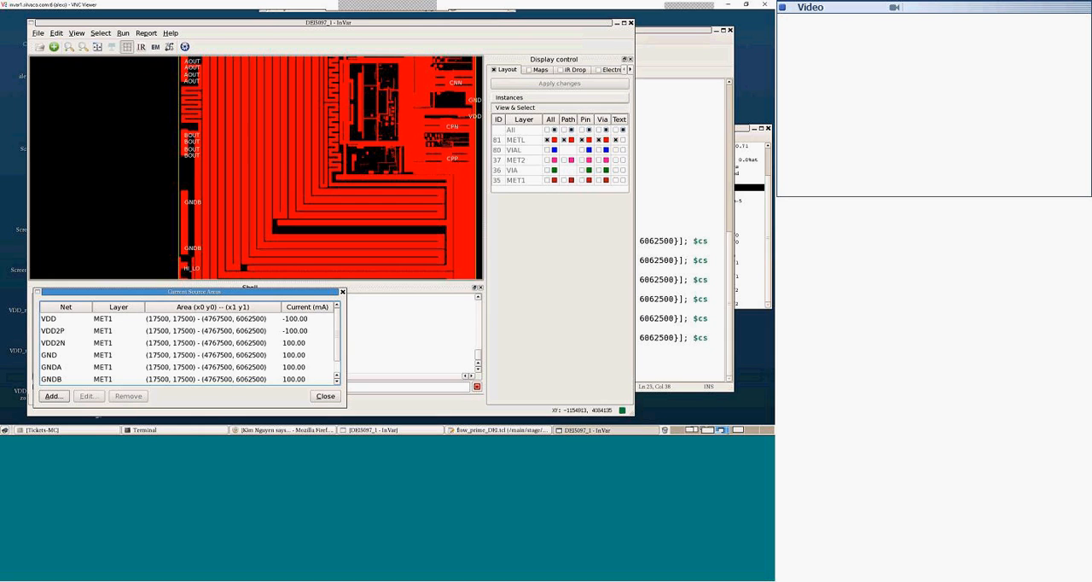
left_click_drag(194, 270, 442, 197)
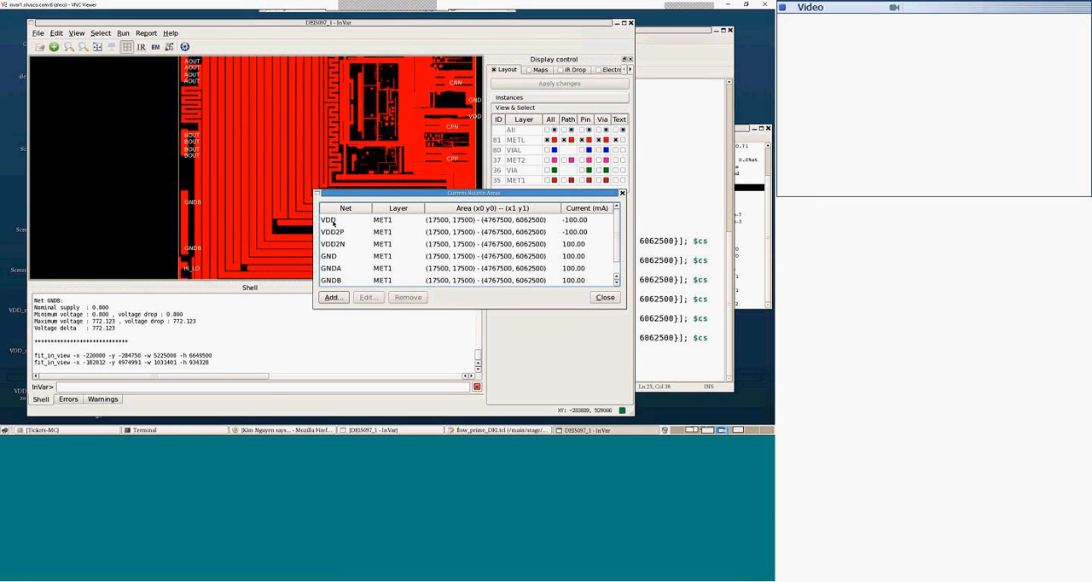
left_click(330, 221)
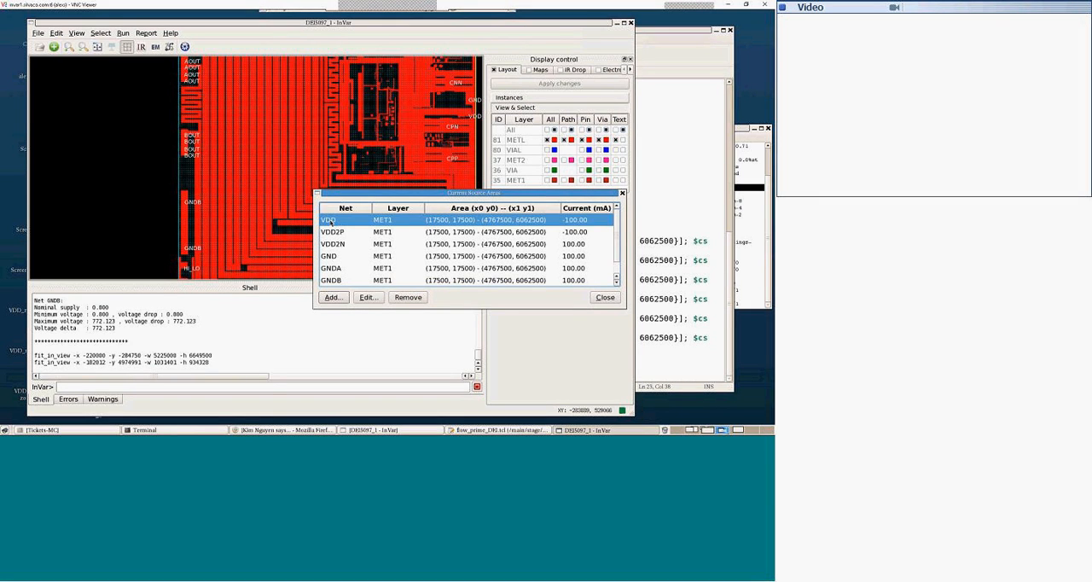
left_click(368, 297)
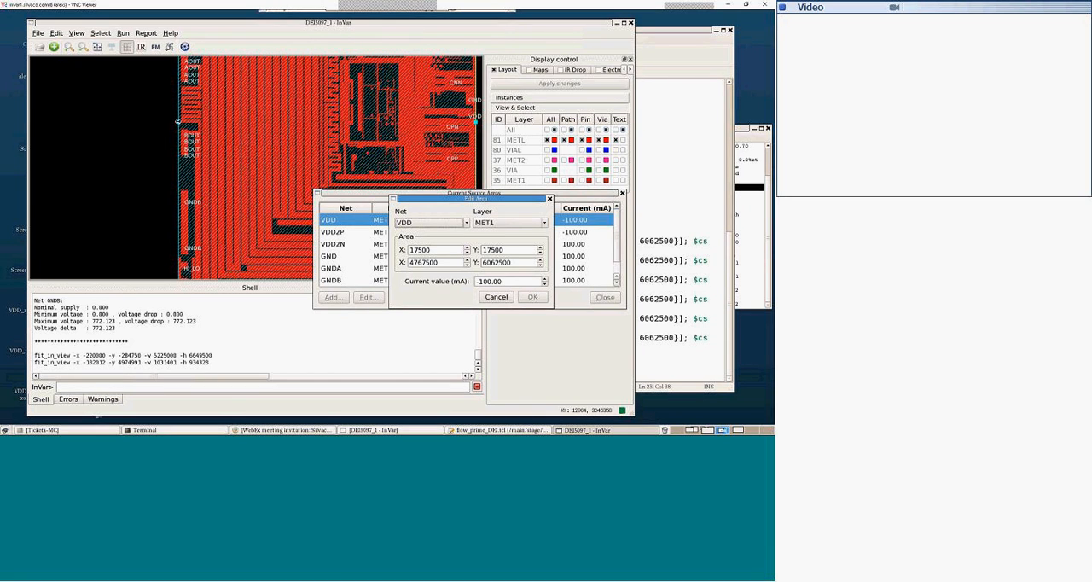
Step: Try narrowing the VDD current source area to X 1449847 through 2425424 and close the area dialogs
left_click_drag(178, 121, 268, 122)
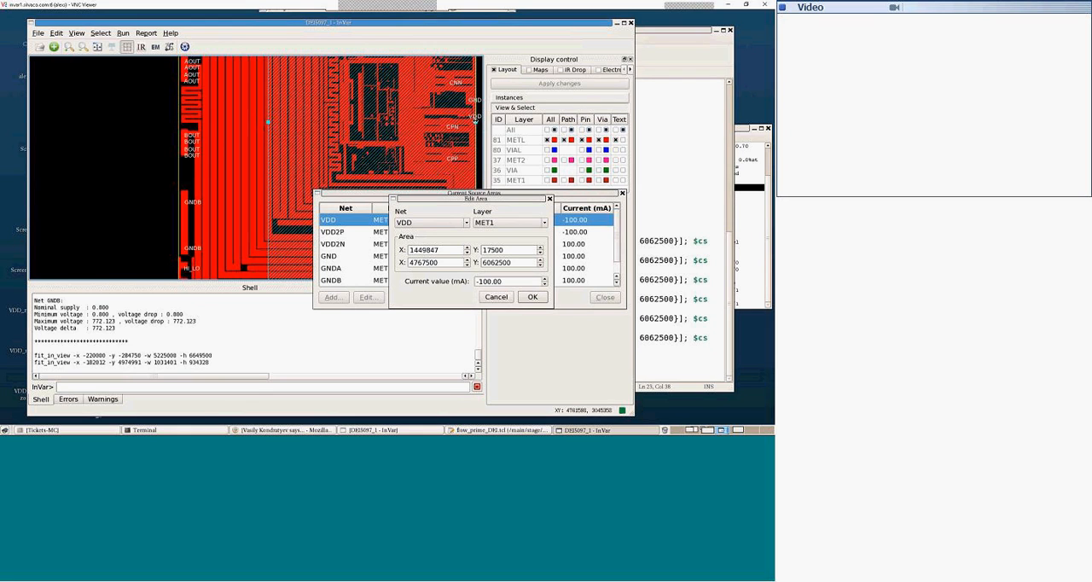
left_click_drag(477, 122, 328, 124)
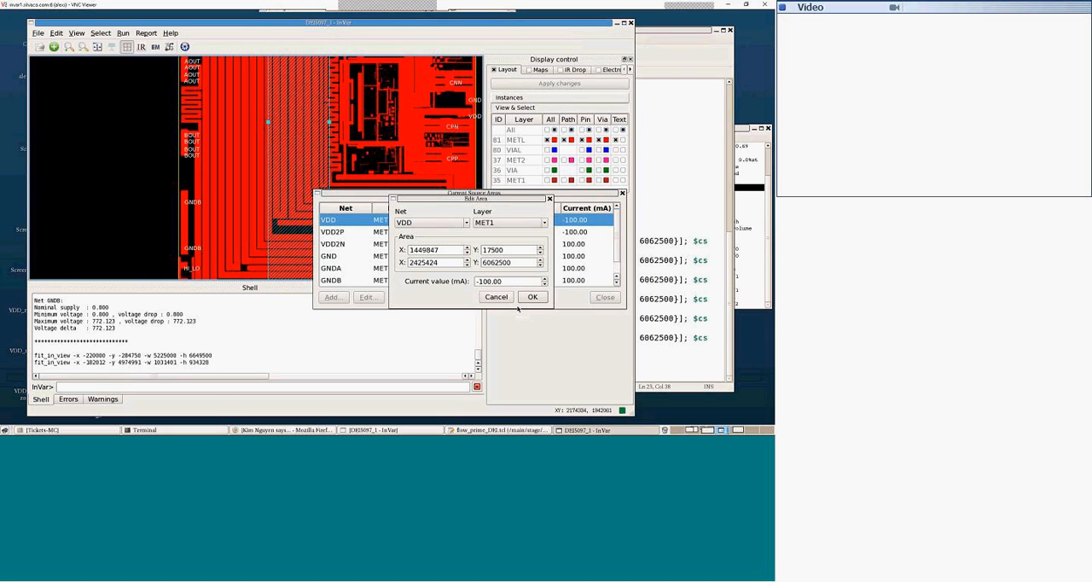
left_click(532, 296)
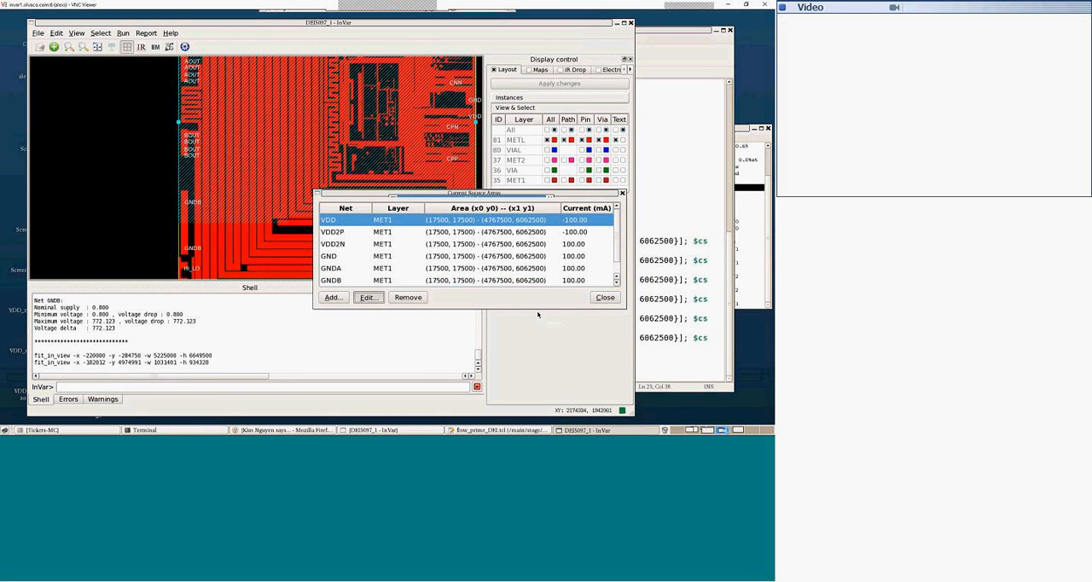
left_click(368, 297)
left_click(532, 296)
left_click(604, 297)
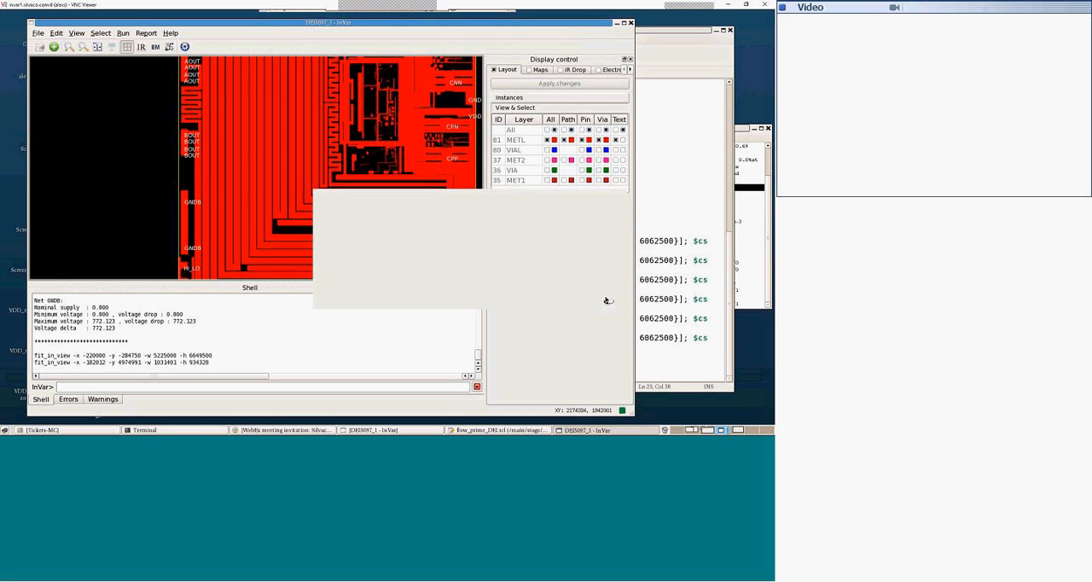
Step: Fit the whole die in view, hide the layout display and turn on the IR drop display
scroll(105, 171, "down", 2)
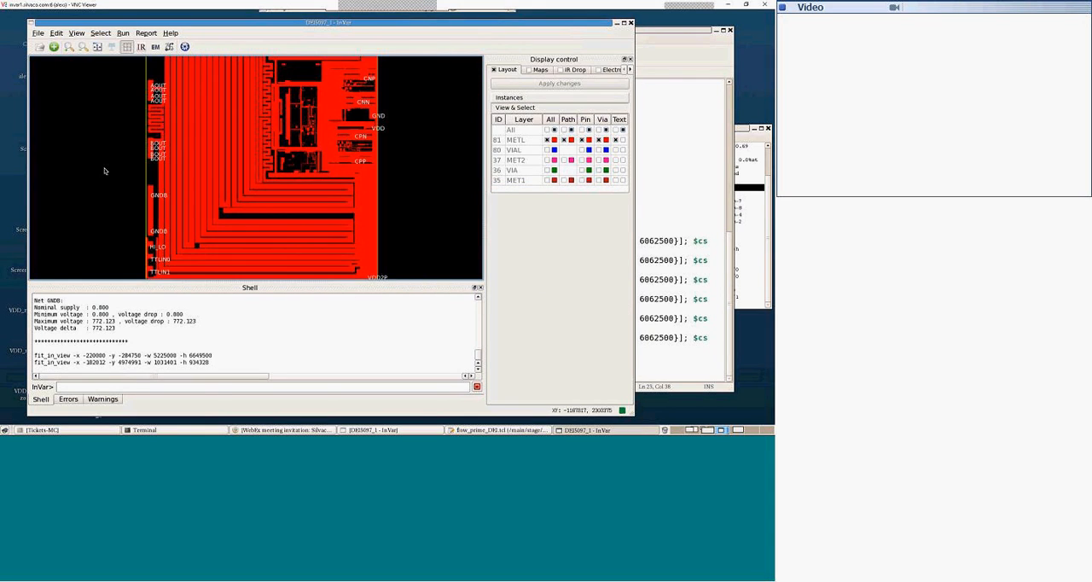
scroll(185, 158, "down", 1)
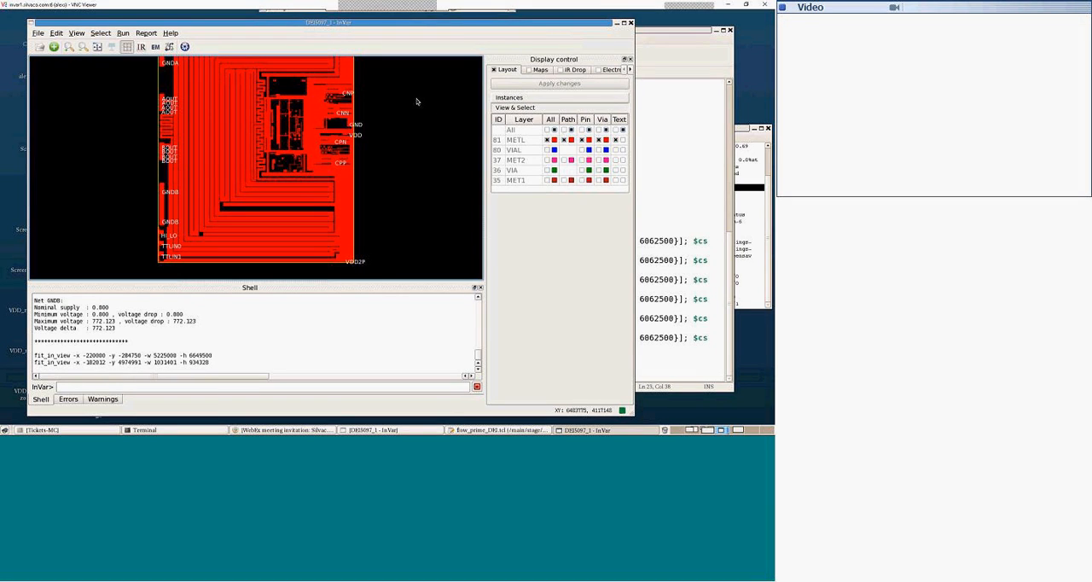
key("f")
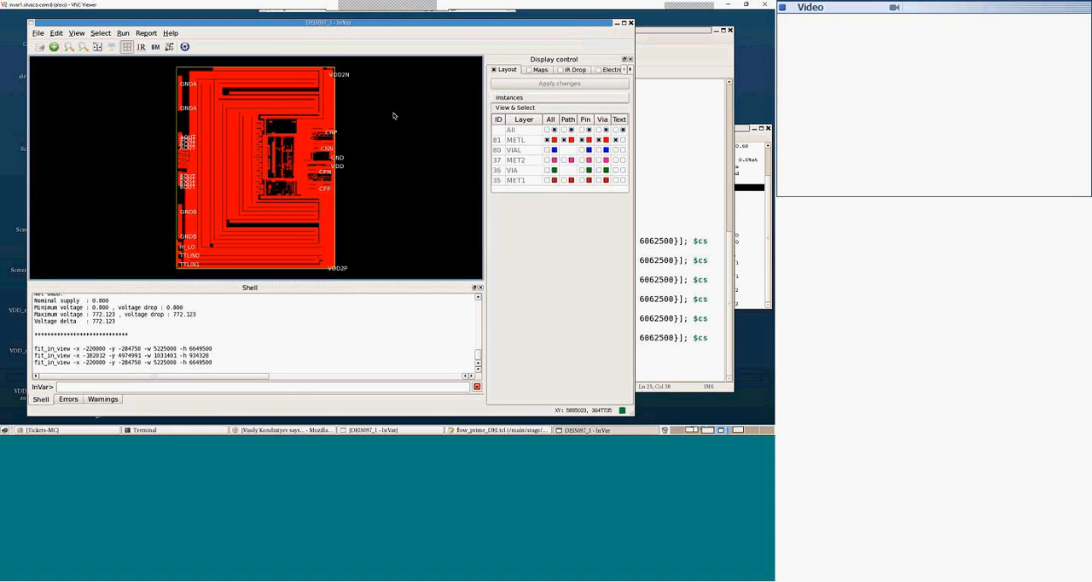
left_click(493, 70)
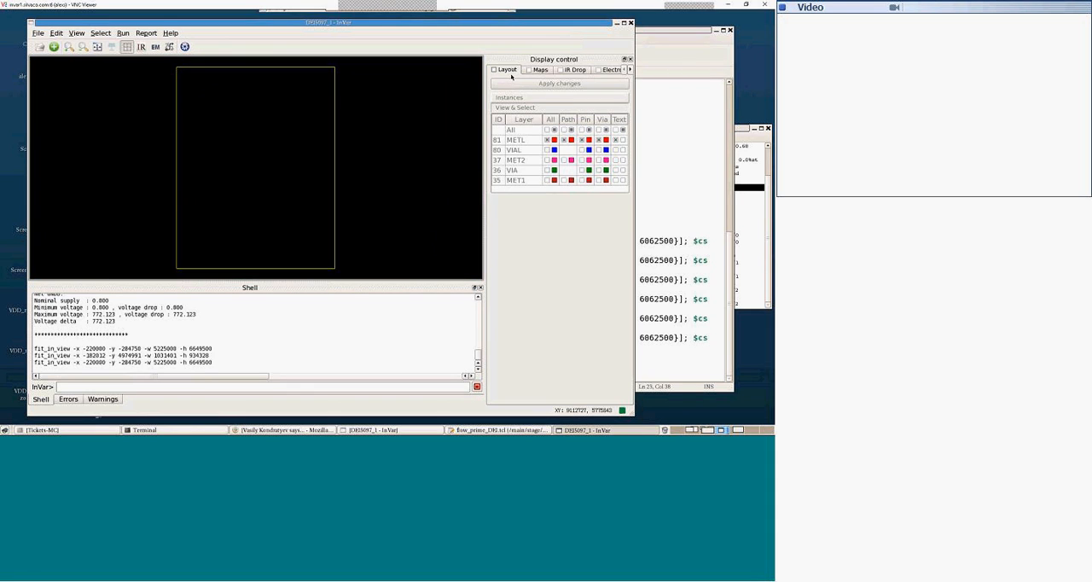
left_click(560, 70)
left_click(560, 70)
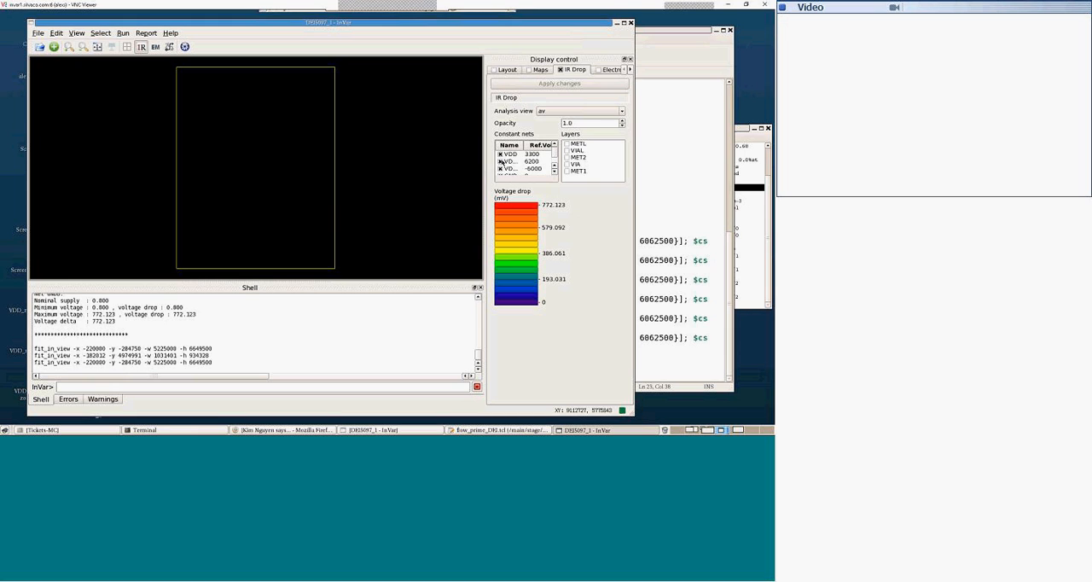
Step: Restrict the IR drop map to the VDD net, enable all layers from METL to MET1 and apply the display changes
left_click(501, 169)
left_click_drag(555, 154, 554, 161)
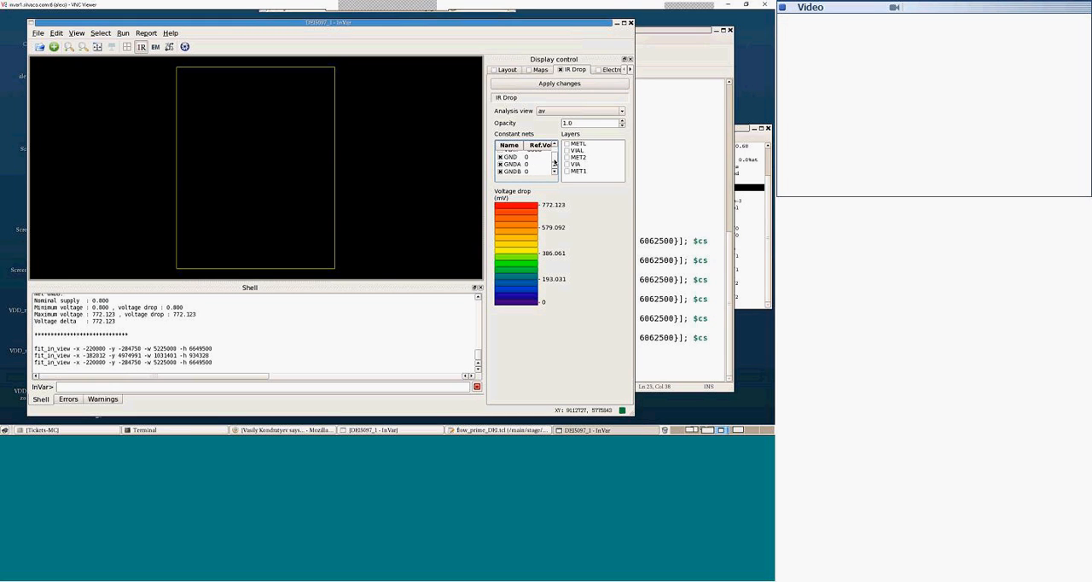
left_click(499, 157)
left_click(499, 163)
left_click_drag(554, 161, 554, 152)
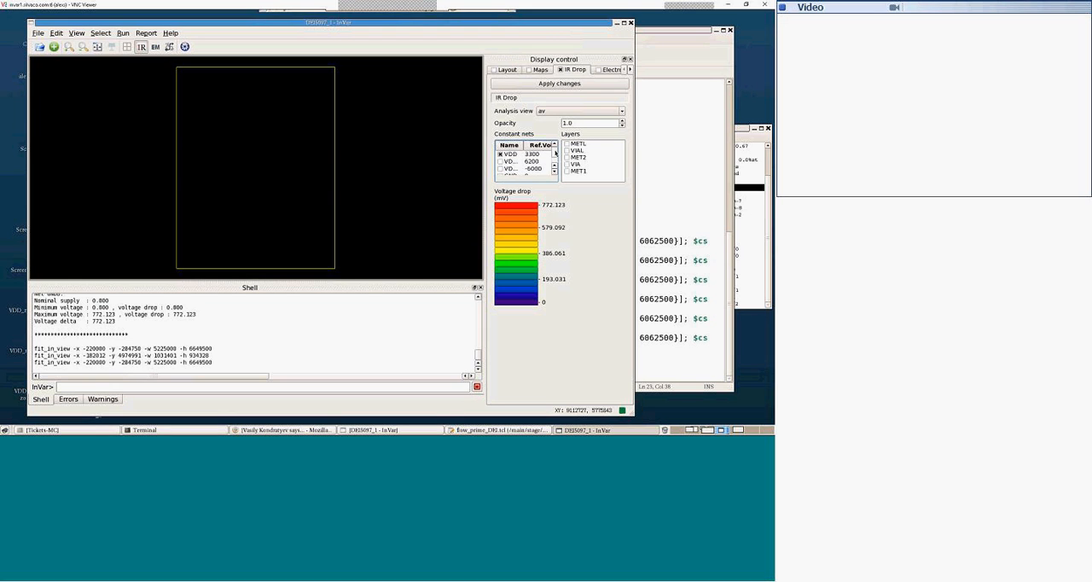
right_click(598, 154)
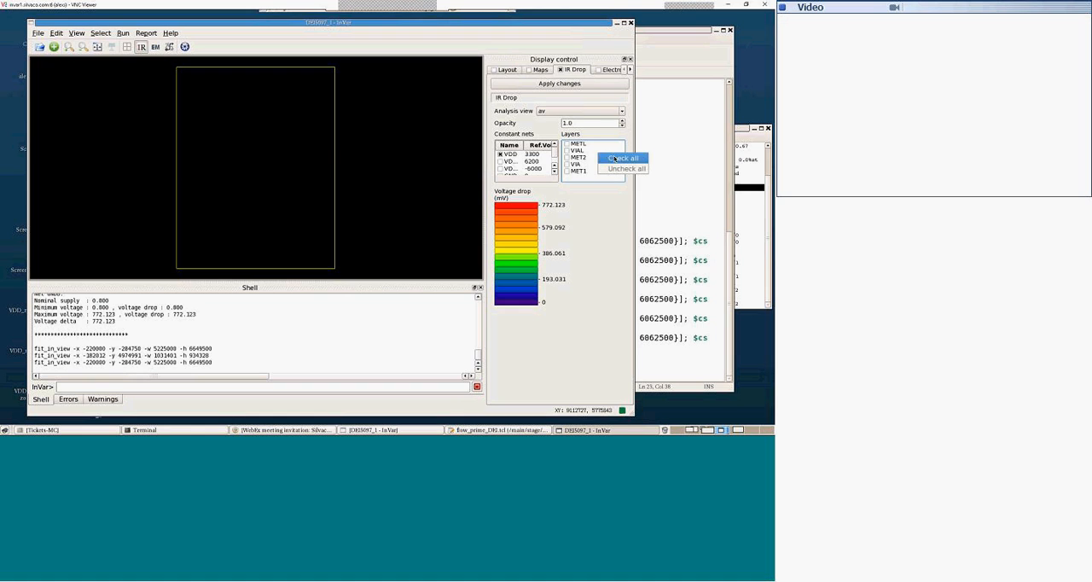
left_click(614, 159)
left_click(548, 84)
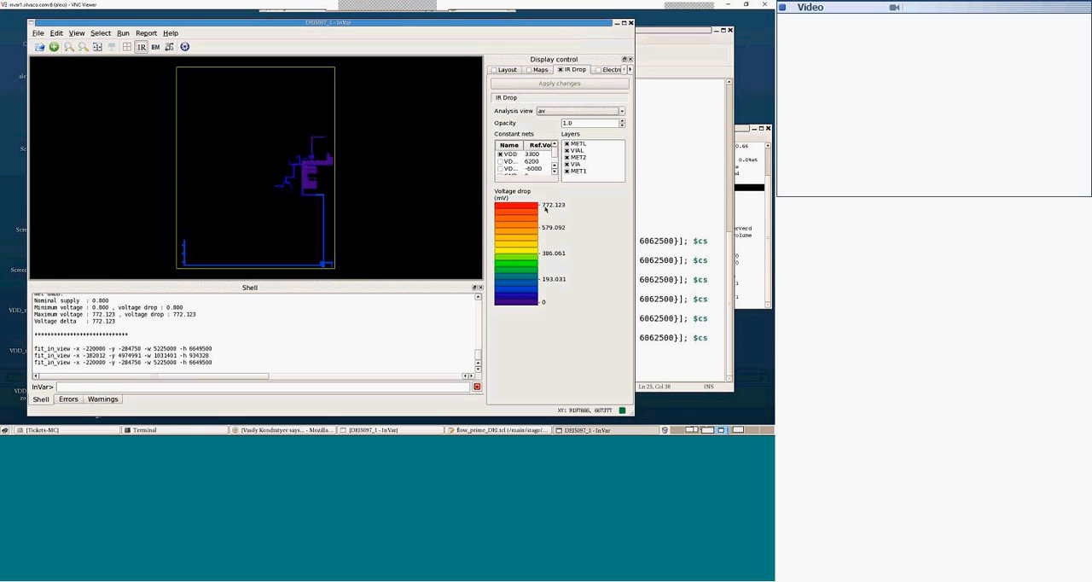
Step: Switch the IR drop map from the VDD net to VDD2P across all layers
left_click(501, 162)
left_click(500, 154)
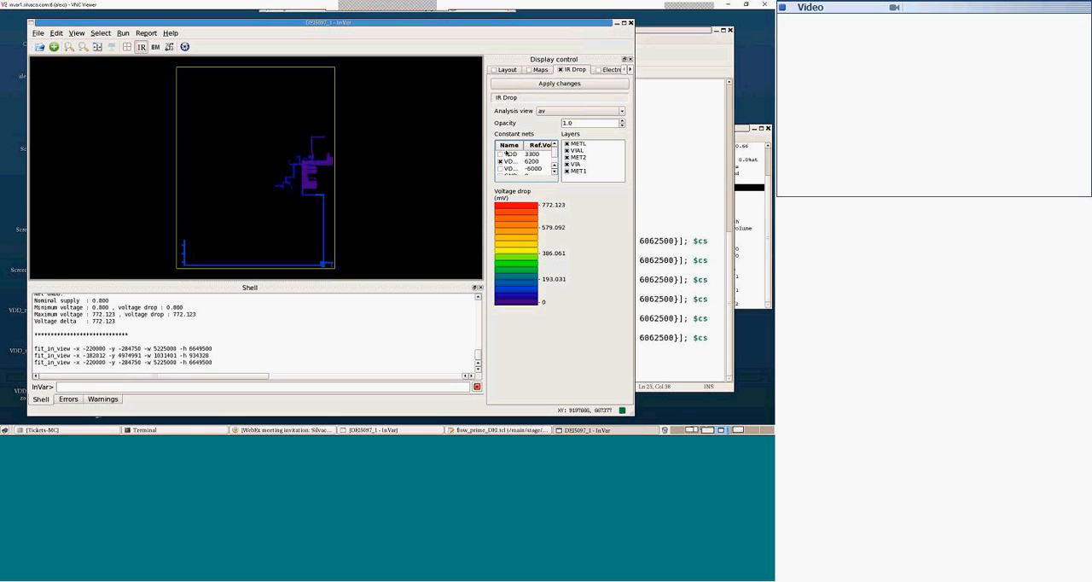
left_click(555, 83)
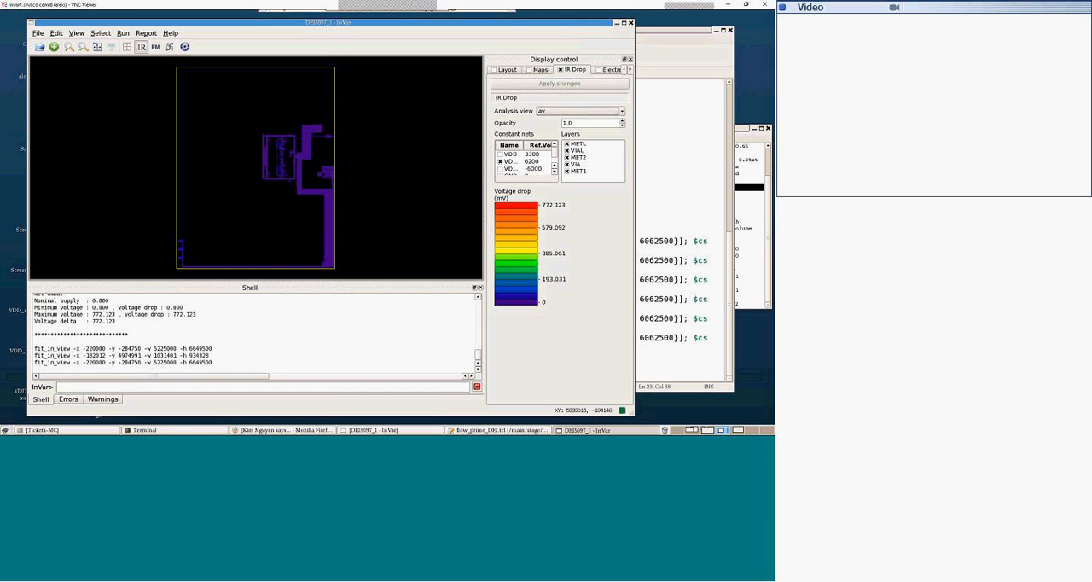
Step: Bring the GNDB voltage summary into view in the shell, widen the net name column and switch the IR drop map from VDD2P to GNDB
mouse_move(479, 352)
left_mouse_down()
mouse_move(480, 341)
mouse_move(480, 355)
left_mouse_up()
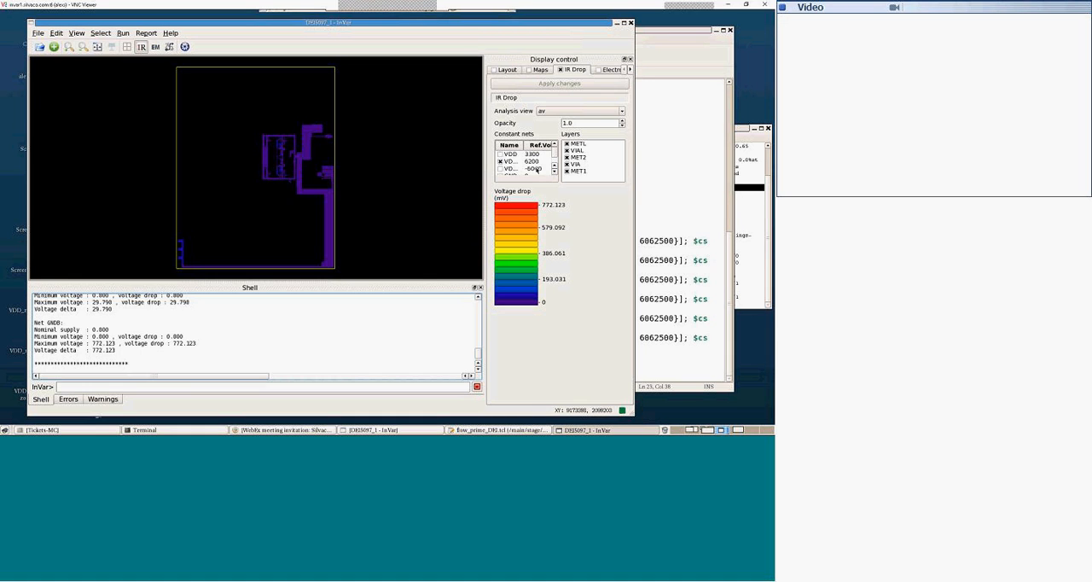
left_click(502, 161)
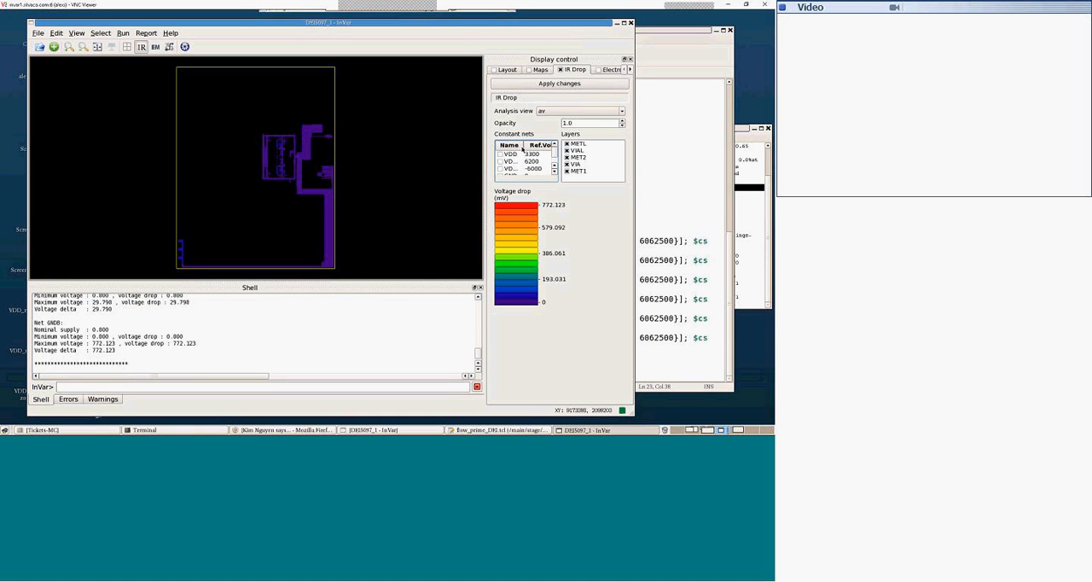
left_click_drag(522, 143, 532, 144)
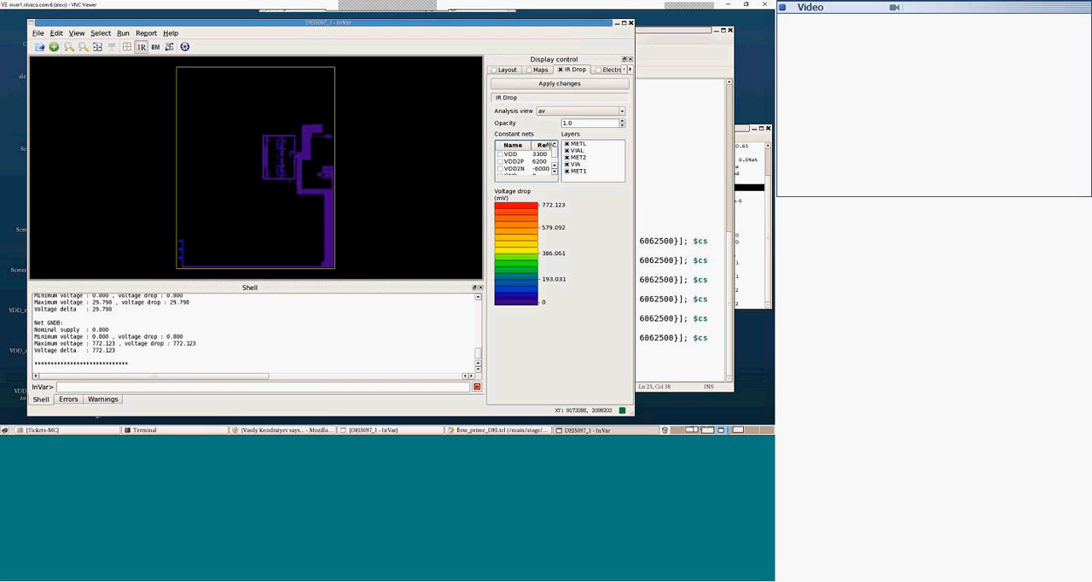
scroll(516, 166, "down", 1)
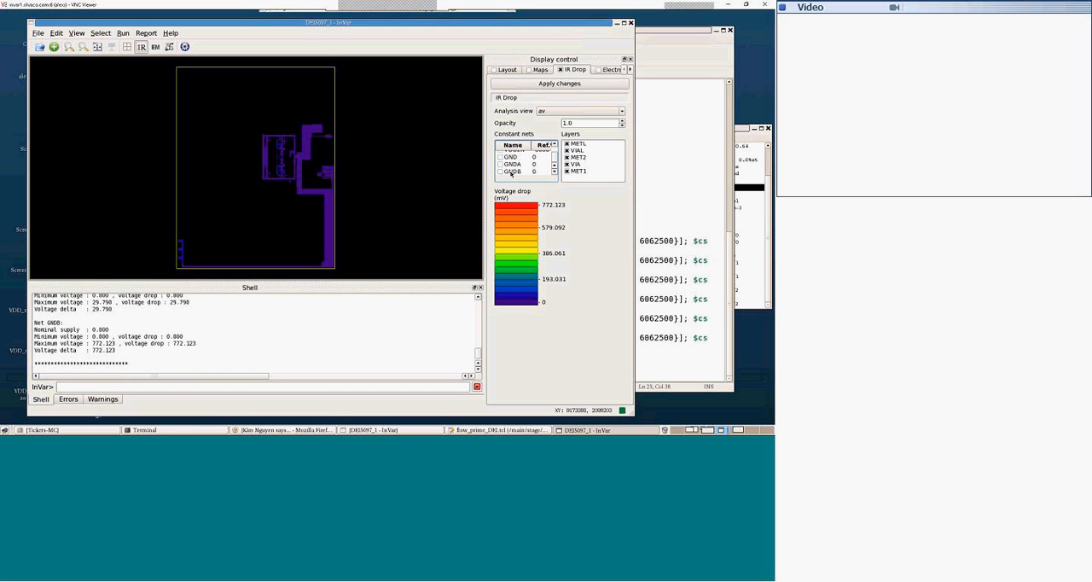
left_click(501, 171)
left_click(556, 83)
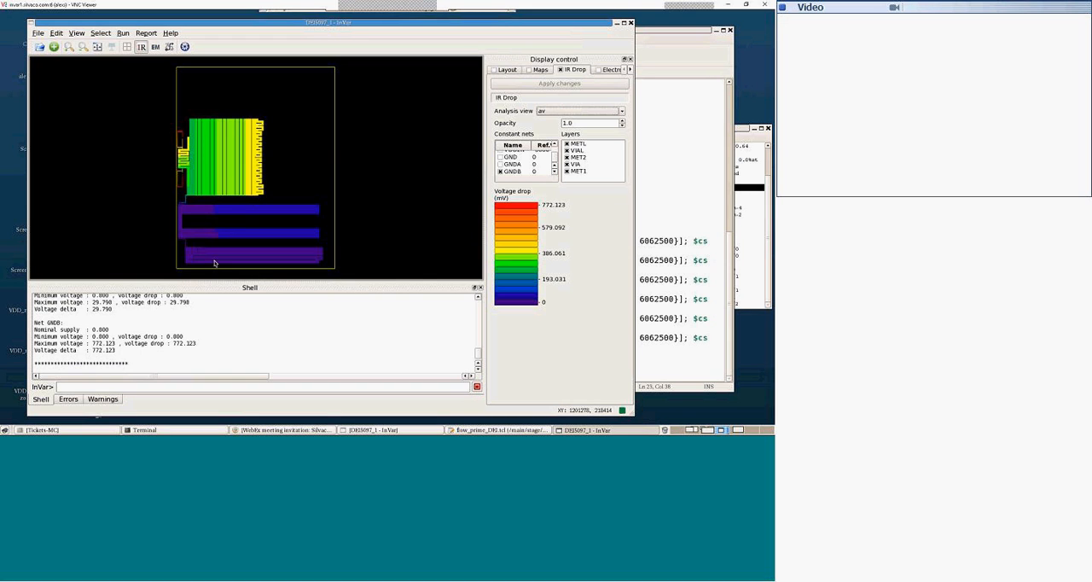
Step: Run show_irdrop_graph GNDB -only voltage_source in the InVar shell
left_click(188, 385)
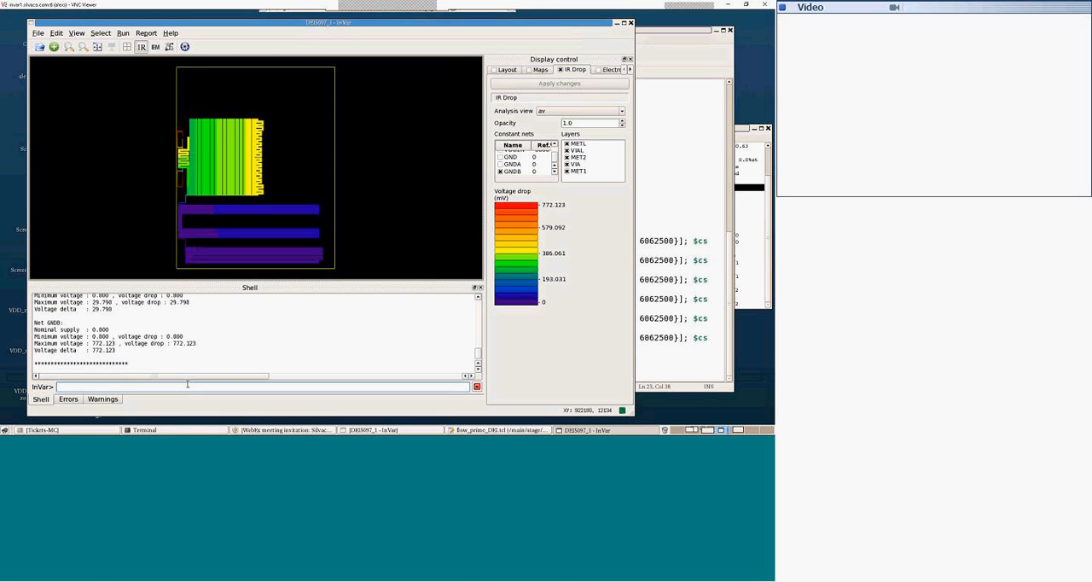
type("show")
key("Down")
key("Down")
key("Down")
key("Down")
key("Down")
key("Down")
key("Down")
key("Down")
key("Down")
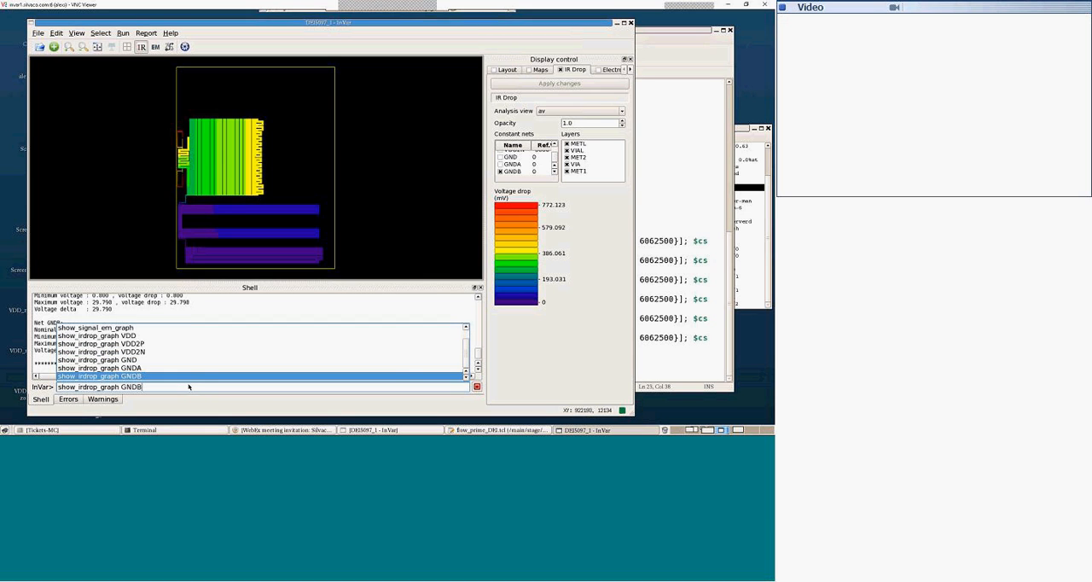
type("-")
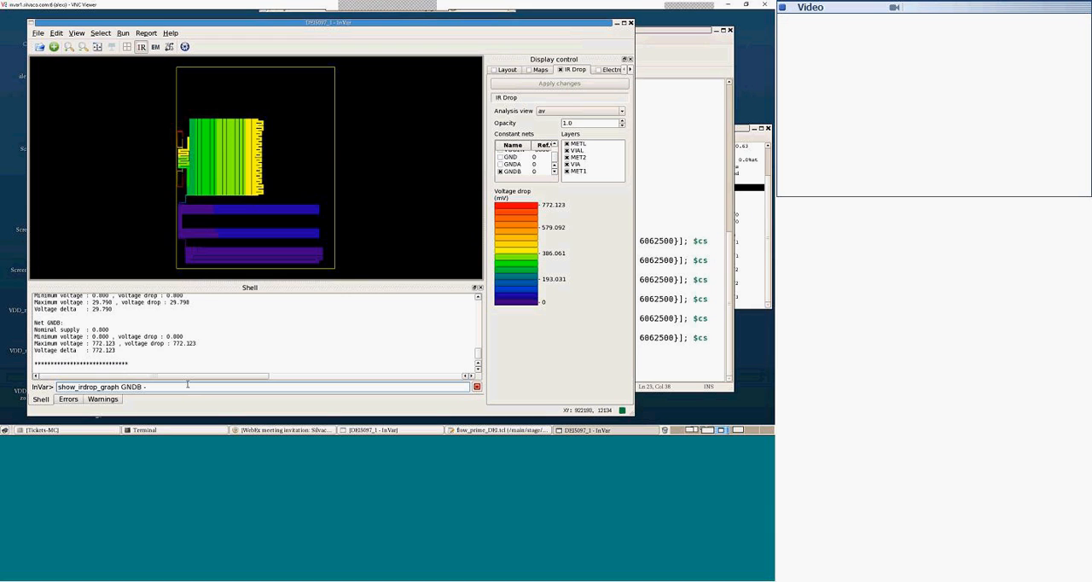
type("only voltage_source")
key("Return")
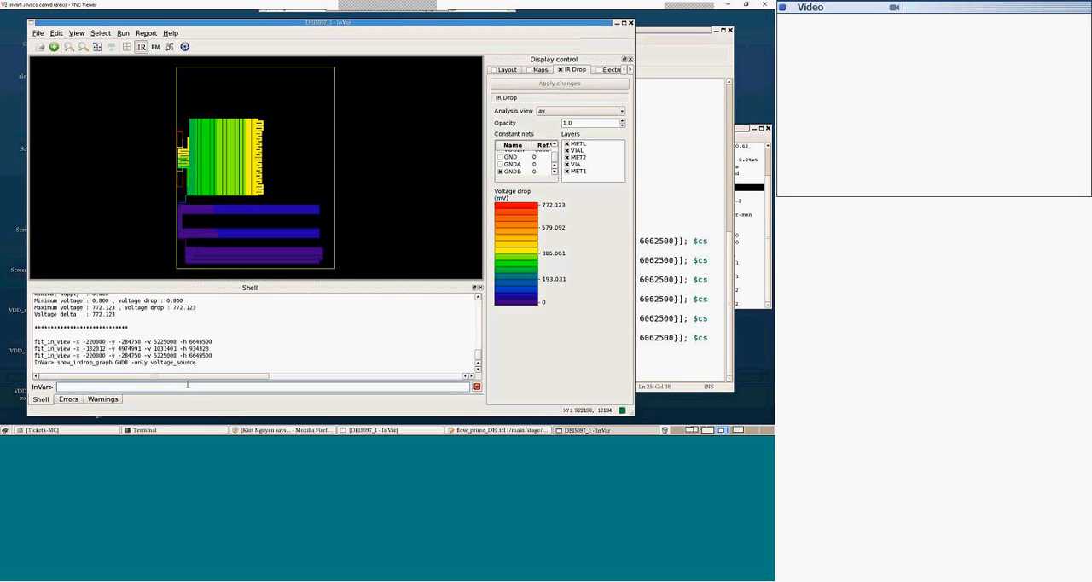
Step: Turn the layout display back on with METL paths hidden, keeping METL pins, vias and text over the GNDB map
left_click(493, 70)
left_click(547, 140)
left_click(563, 140)
left_click(559, 83)
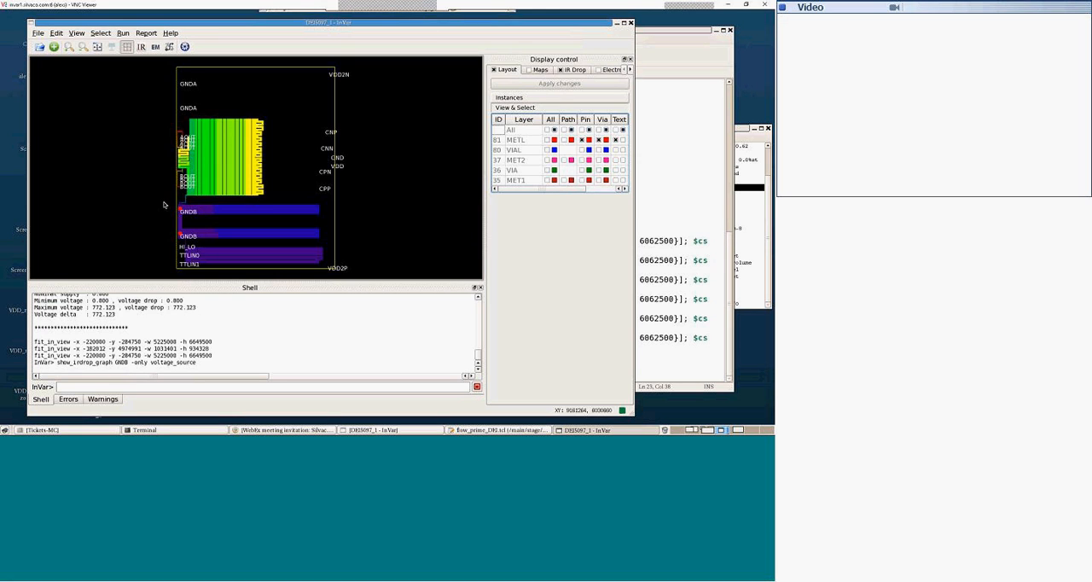
Step: Examine the voltage source markers on the two GNDB pads and the voltage drop across the surrounding GNDB metal
left_click_drag(215, 248, 215, 249)
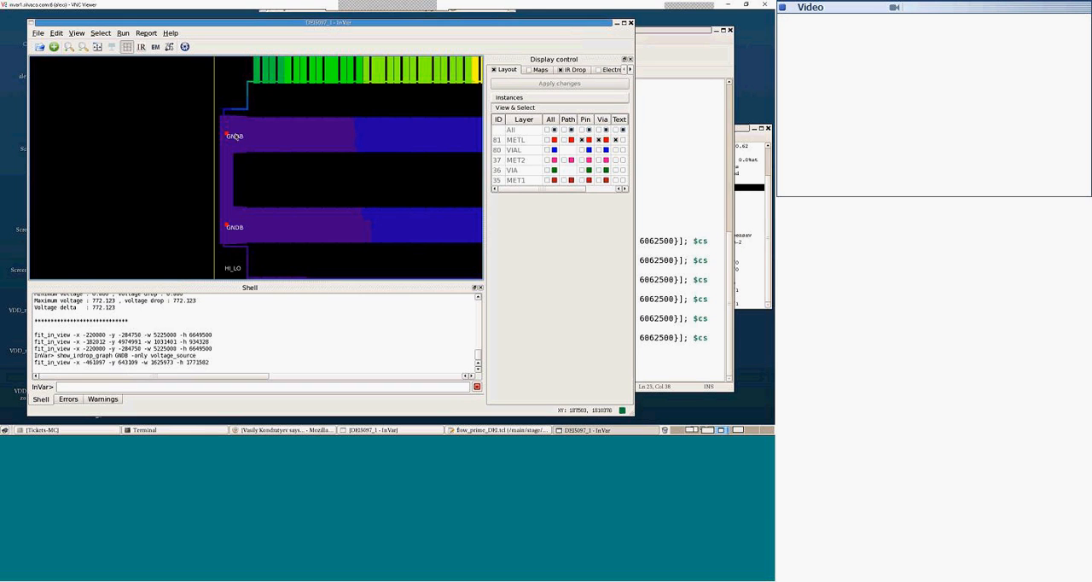
scroll(247, 132, "down", 2)
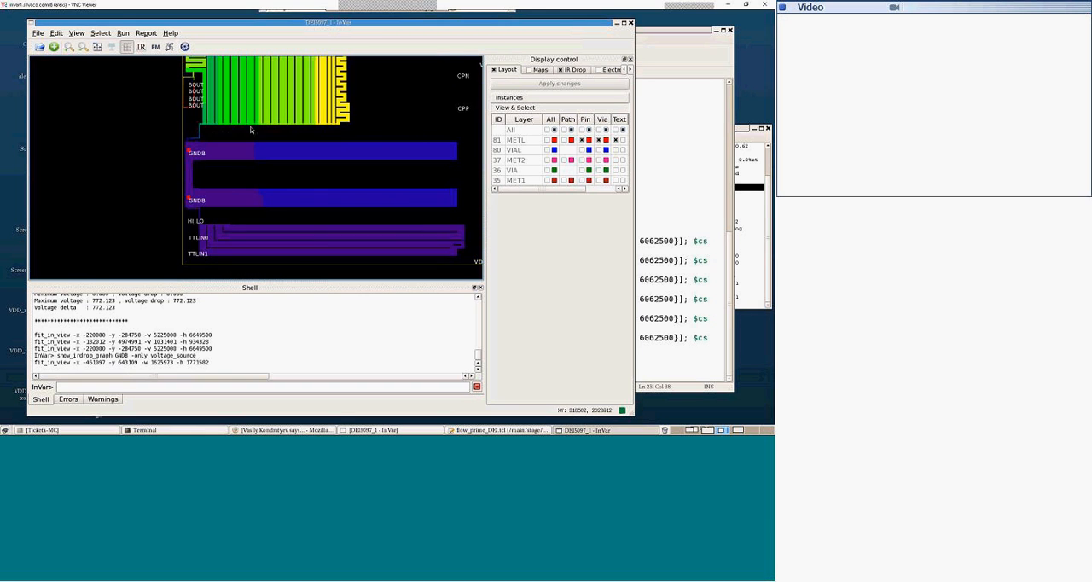
scroll(249, 126, "down", 2)
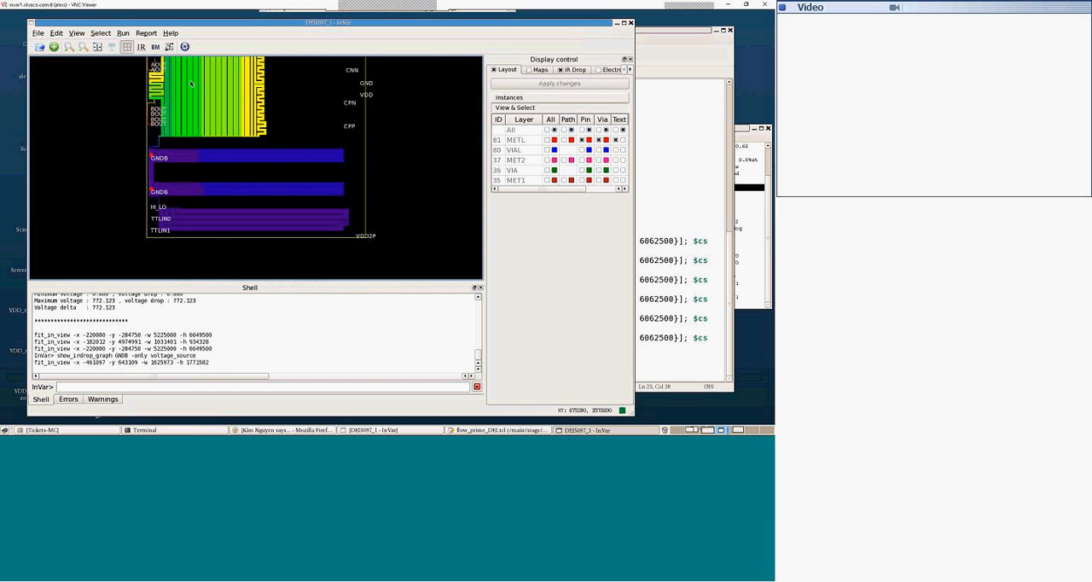
scroll(220, 91, "down", 1)
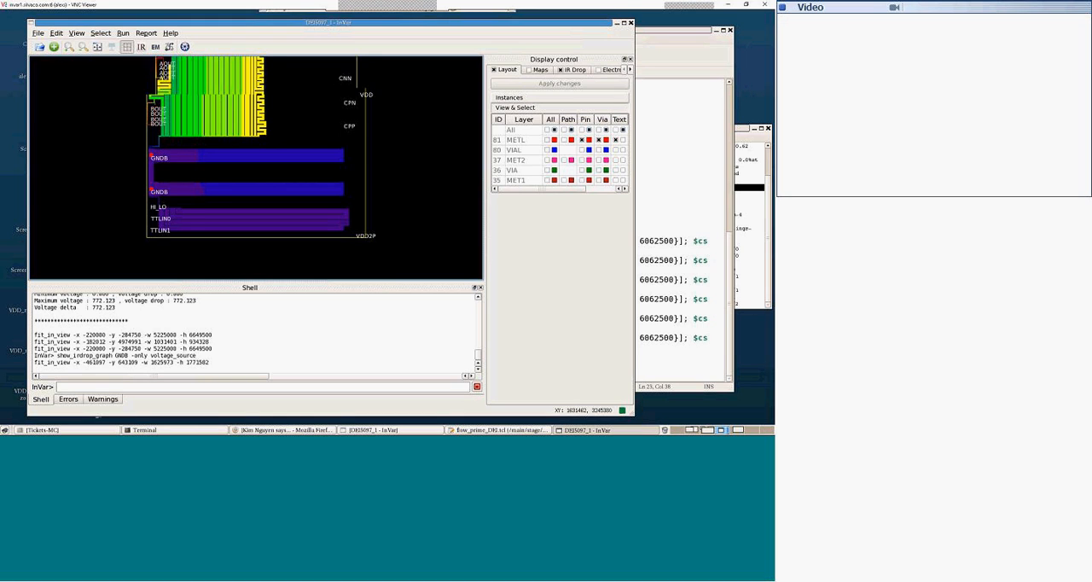
scroll(222, 91, "down", 1)
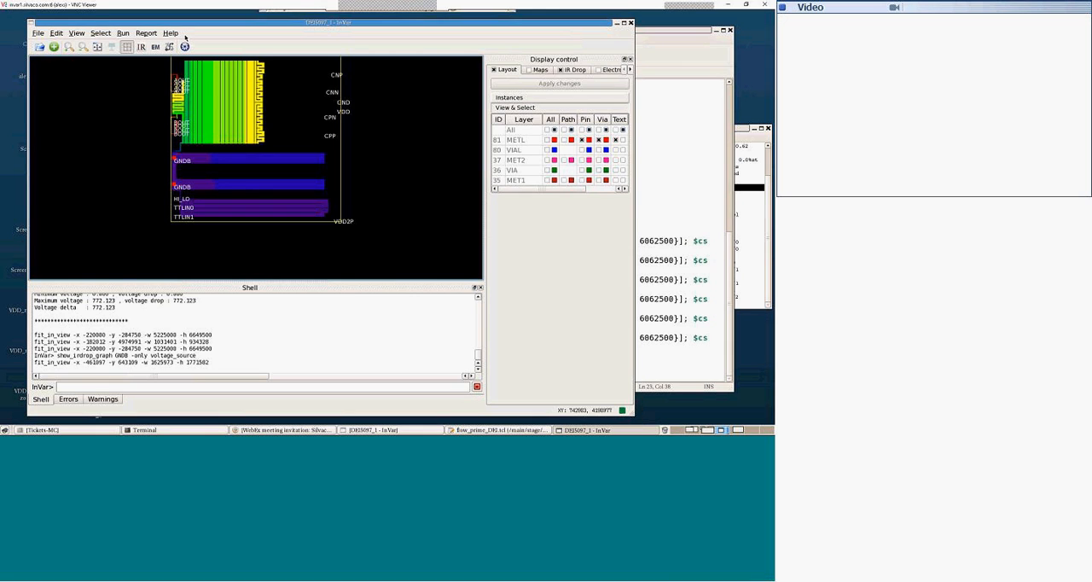
Step: Shrink the GNDB current source area on MET1 around the striped comb block, spanning about (345120, 2128827) to (2680447, 4545733)
scroll(215, 88, "down", 1)
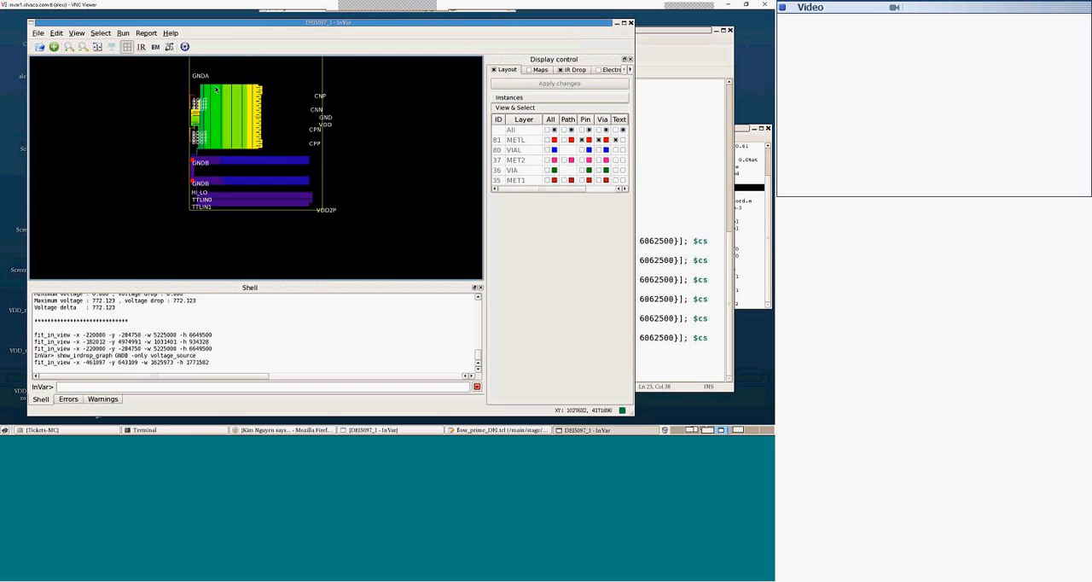
scroll(216, 89, "down", 1)
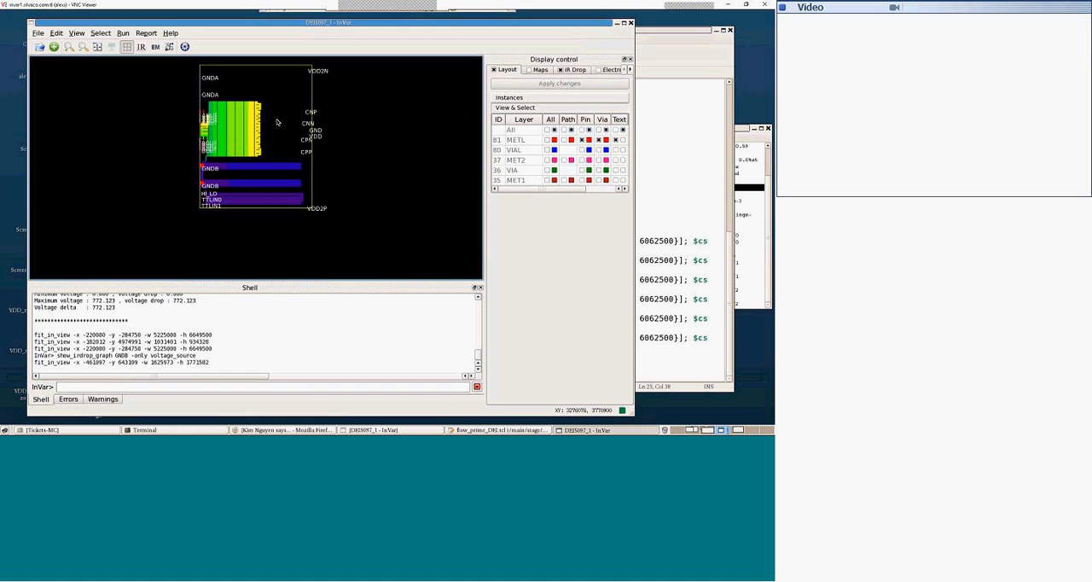
key("f")
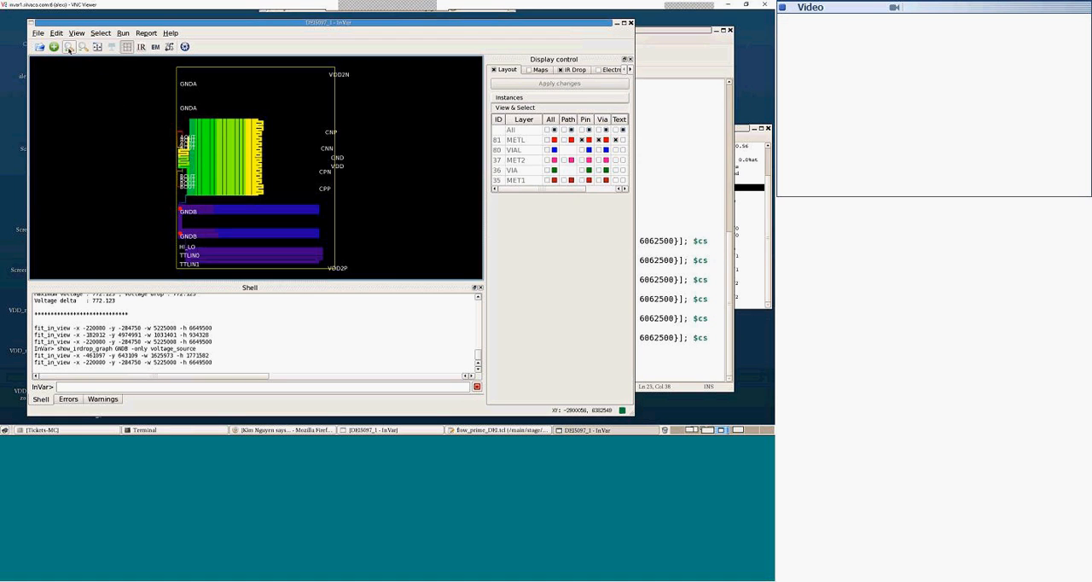
left_click(57, 33)
left_click(68, 44)
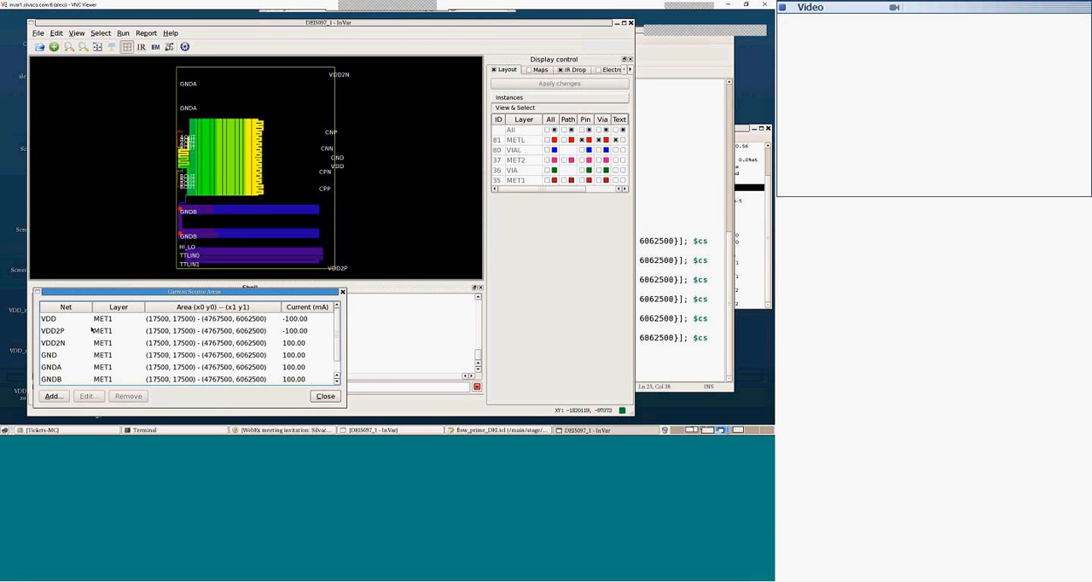
left_click(55, 379)
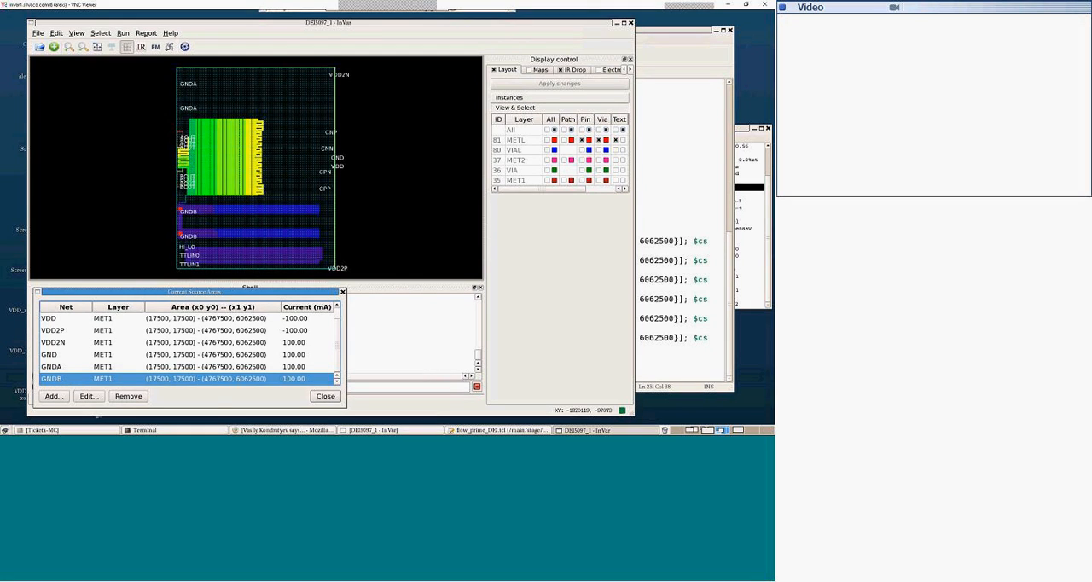
left_click(89, 396)
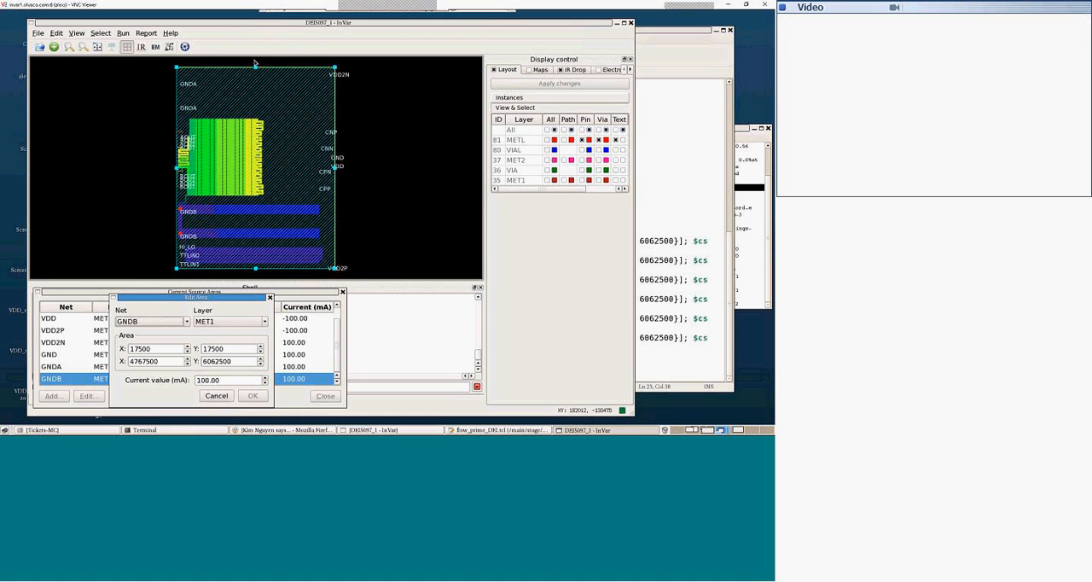
left_click_drag(255, 66, 255, 205)
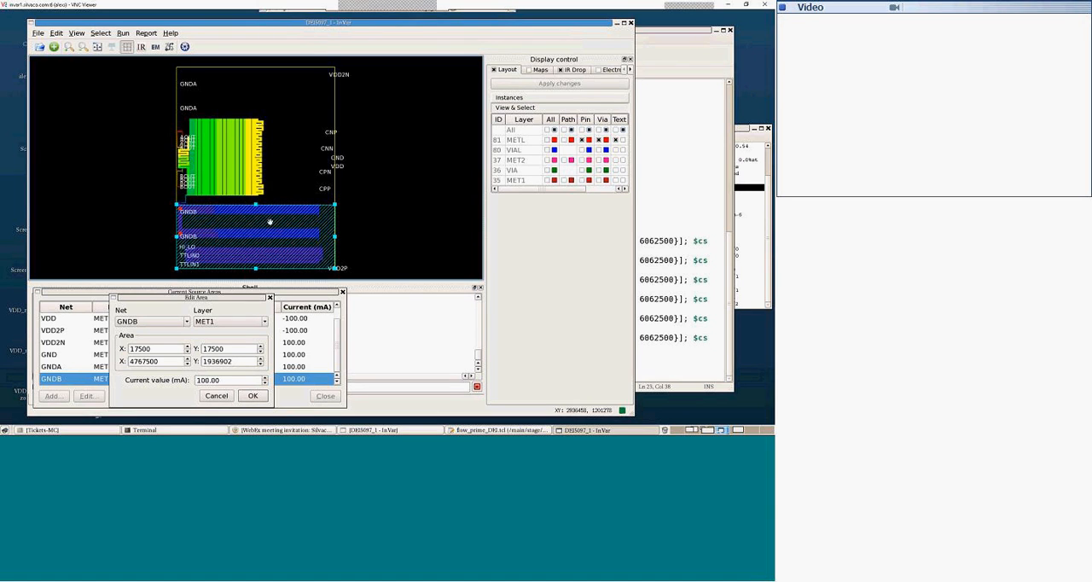
left_click_drag(255, 205, 248, 118)
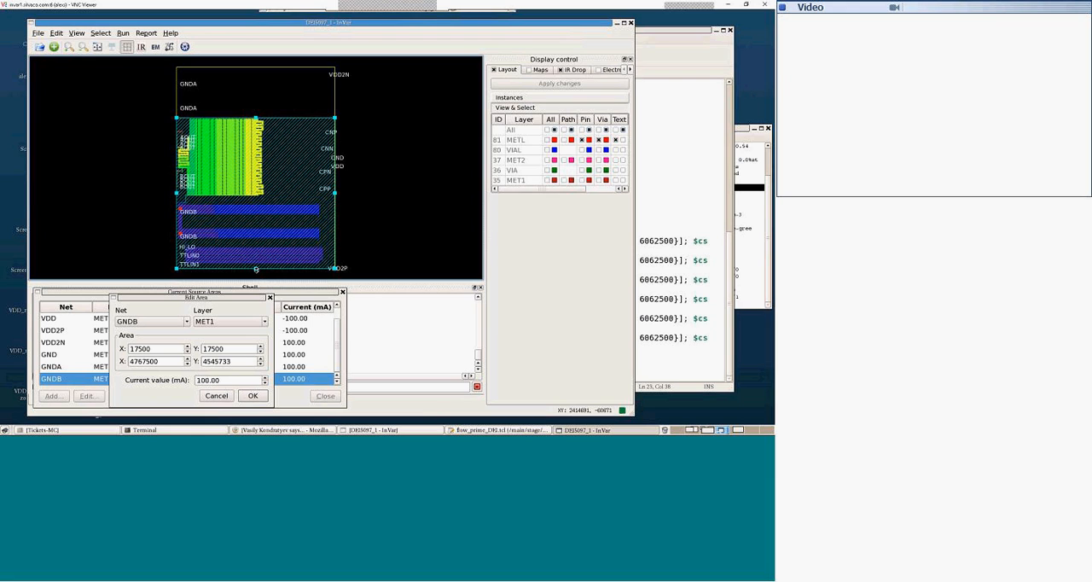
left_click_drag(255, 268, 255, 198)
left_click_drag(334, 158, 265, 158)
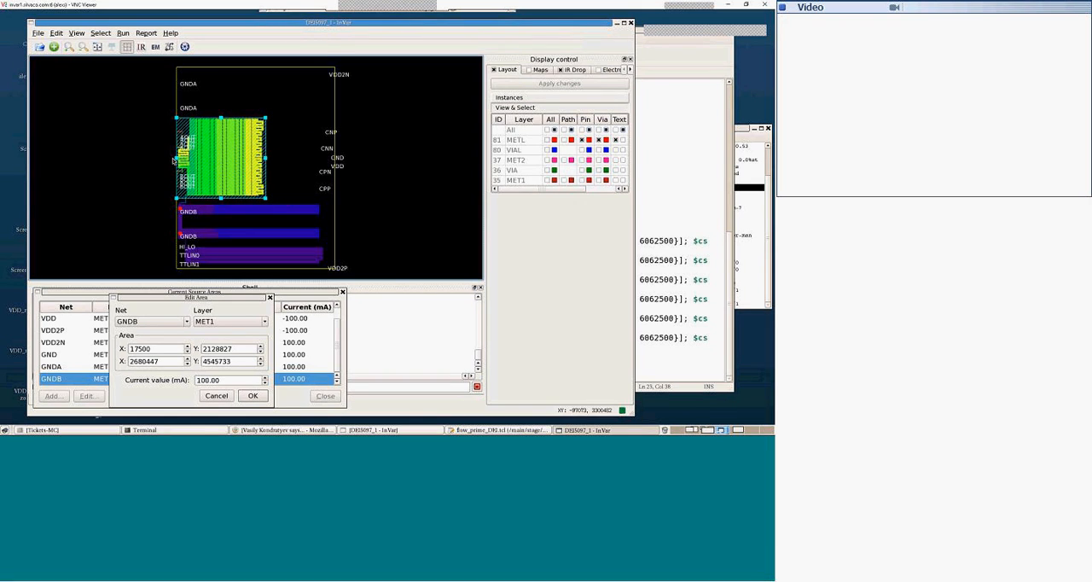
left_click_drag(177, 158, 187, 159)
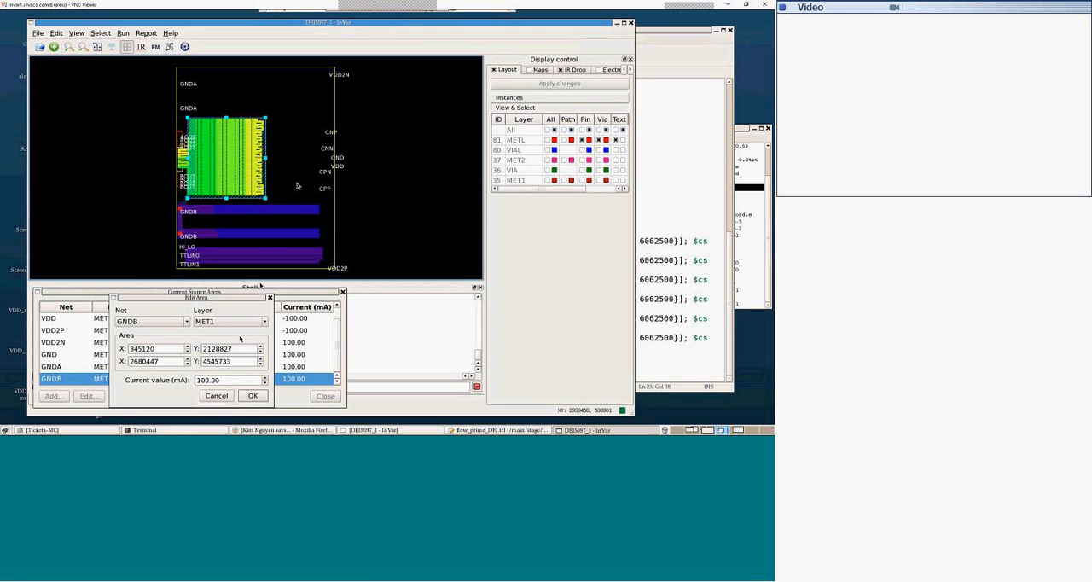
Step: Set the GNDB area's current to 50.00 mA and finish editing the current source areas
left_click(209, 380)
key("BackSpace")
key("BackSpace")
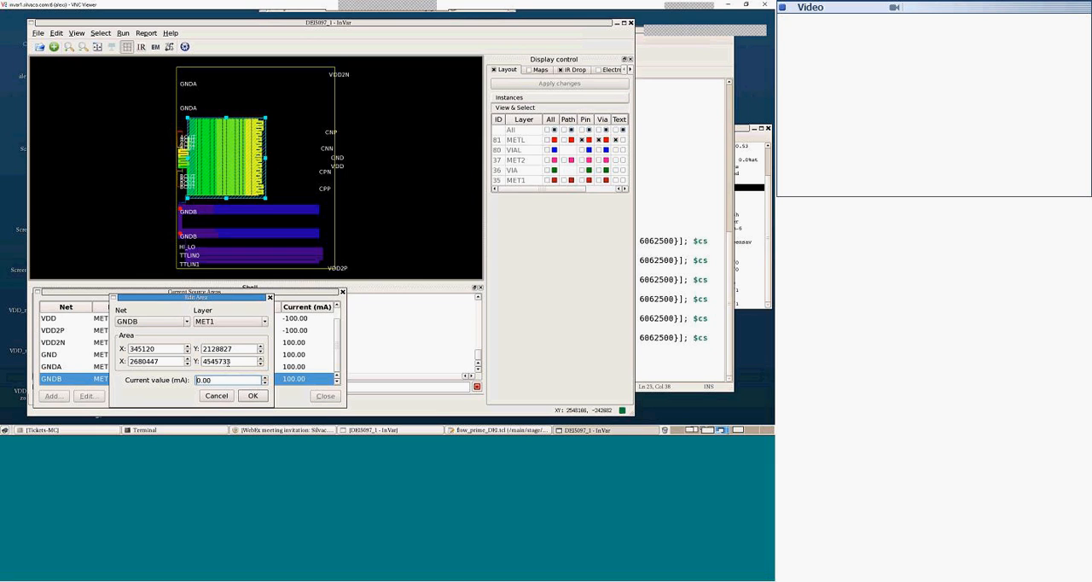
type("5")
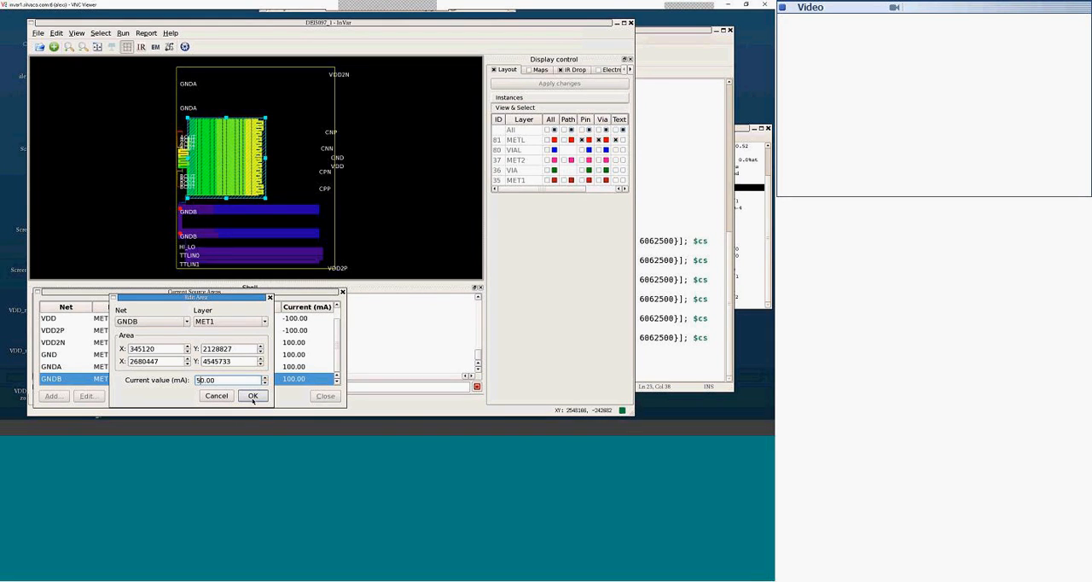
left_click(252, 396)
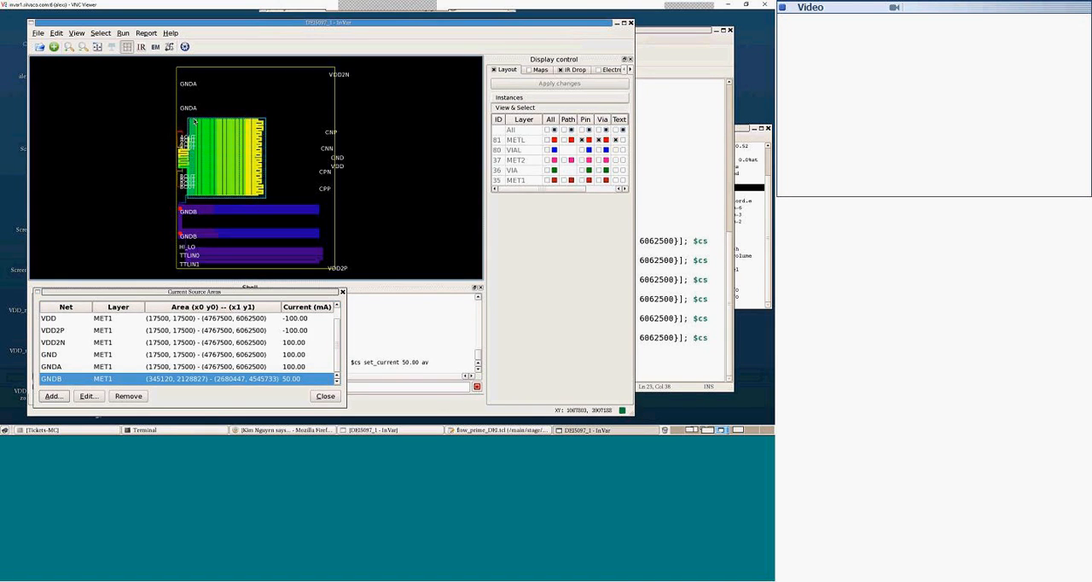
left_click(325, 396)
Step: Rerun the analysis with the modified GNDB current source area and fit the whole layout in view
left_click_drag(178, 112, 210, 141)
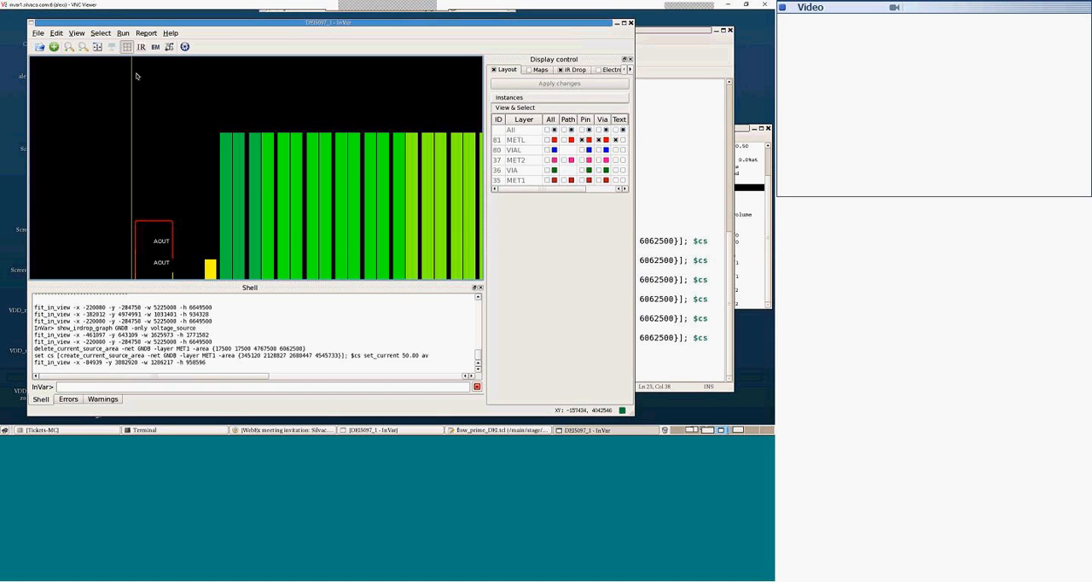
left_click(123, 32)
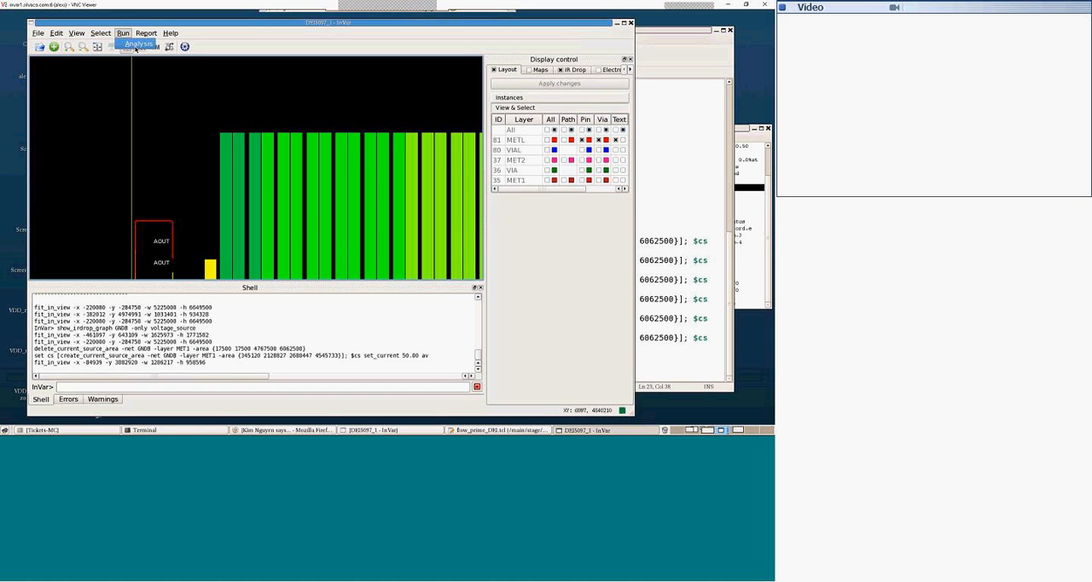
left_click(137, 43)
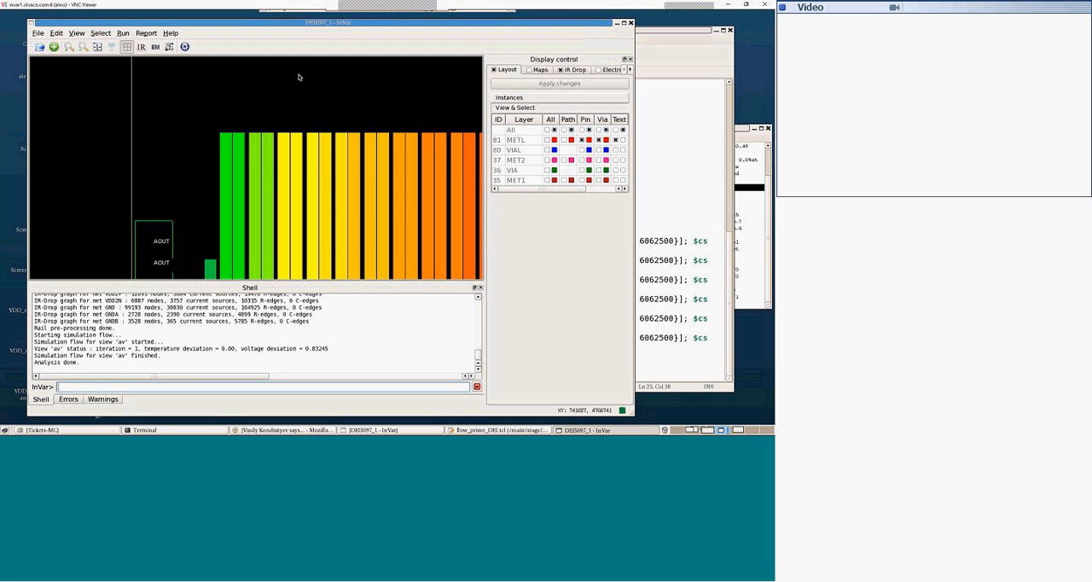
type("f")
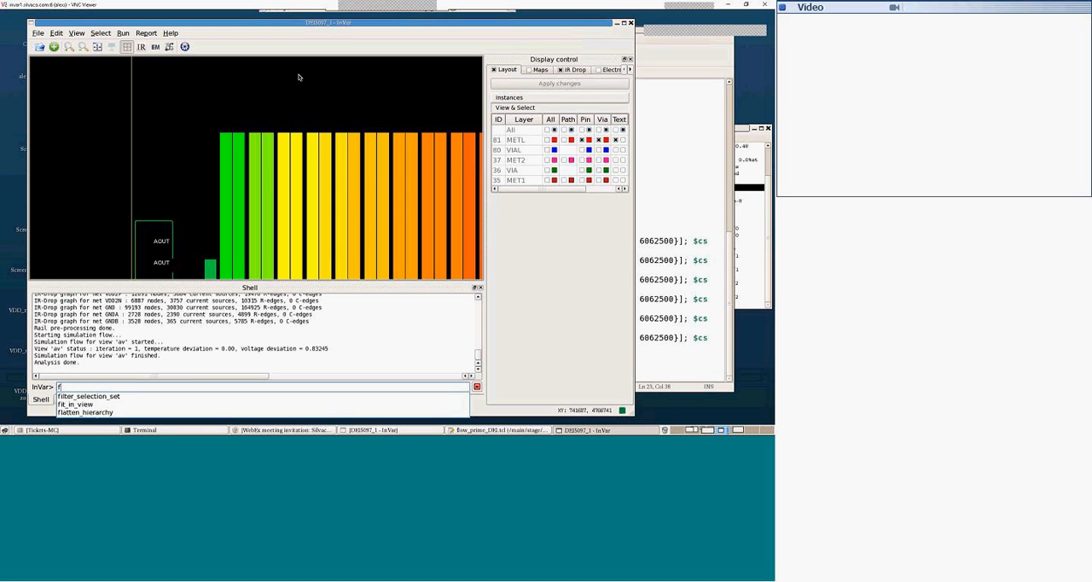
type("f")
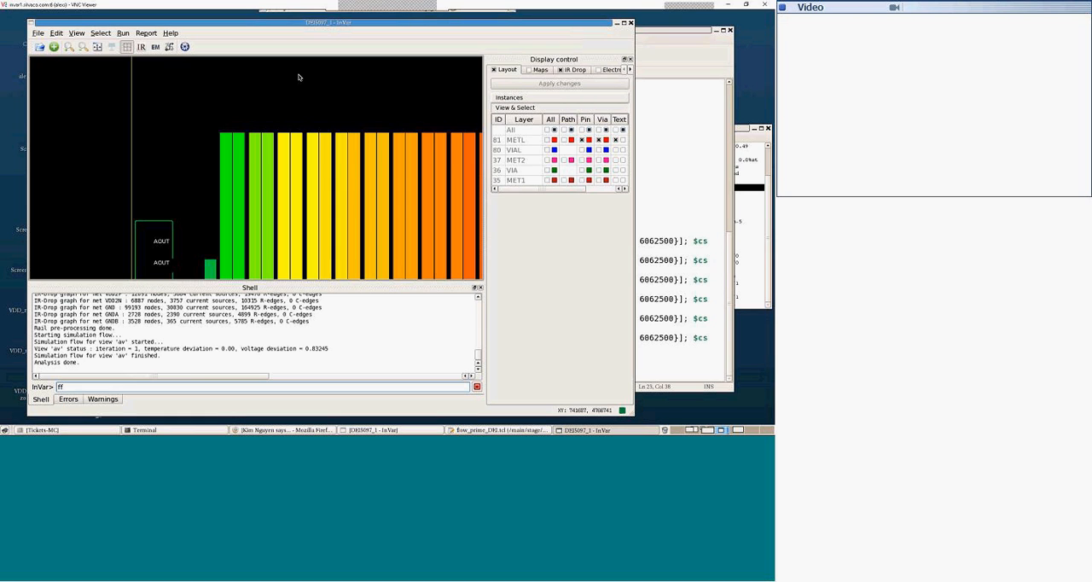
left_click(120, 386)
key("Return")
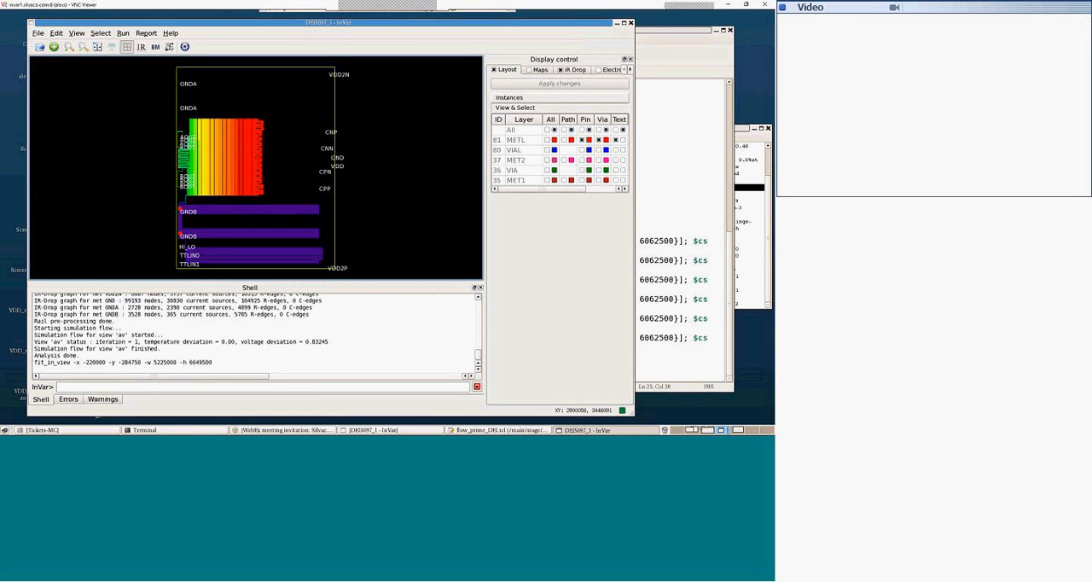
Step: Hide the METL and VIAL layers in the GNDB IR drop map and apply the change
left_click(573, 69)
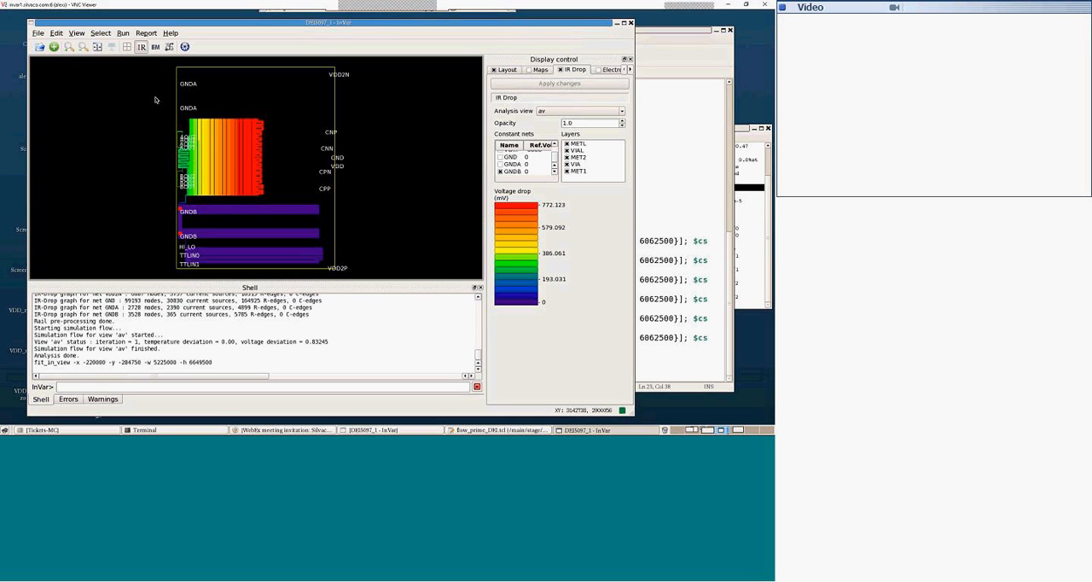
left_click_drag(208, 110, 271, 154)
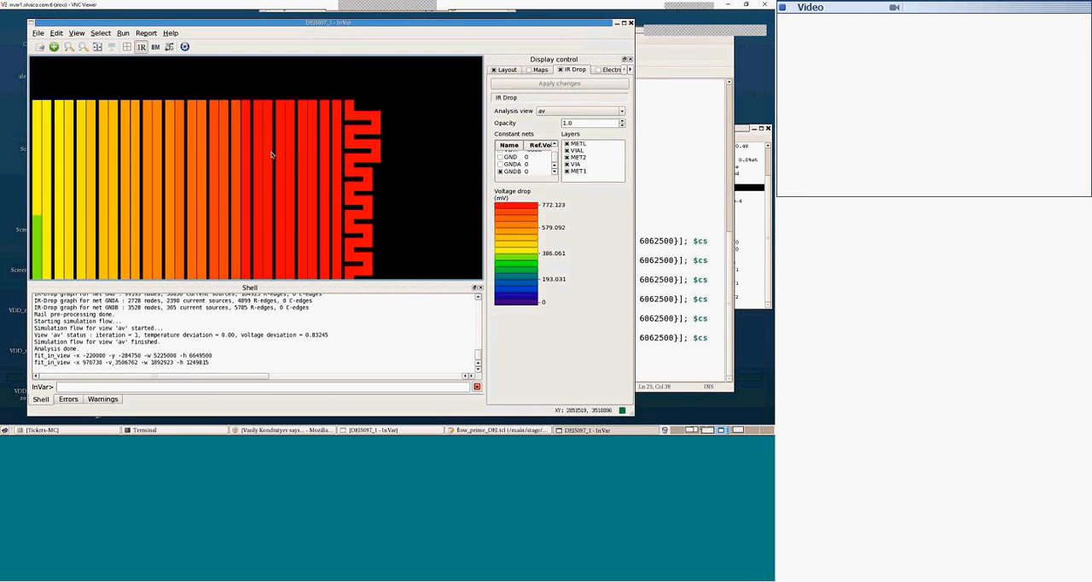
scroll(259, 150, "down", 2)
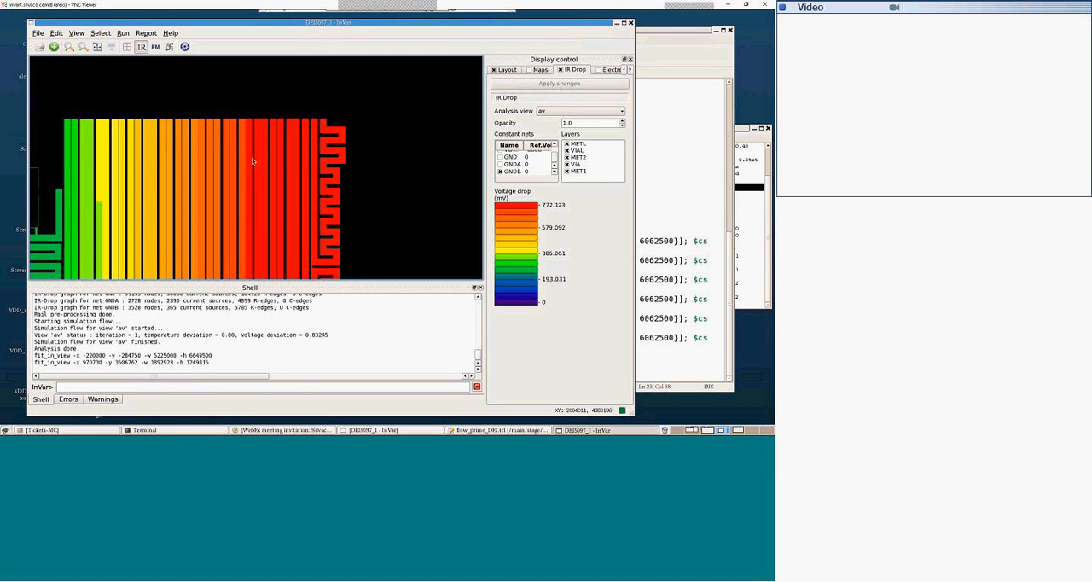
scroll(251, 158, "up", 1)
left_click(567, 143)
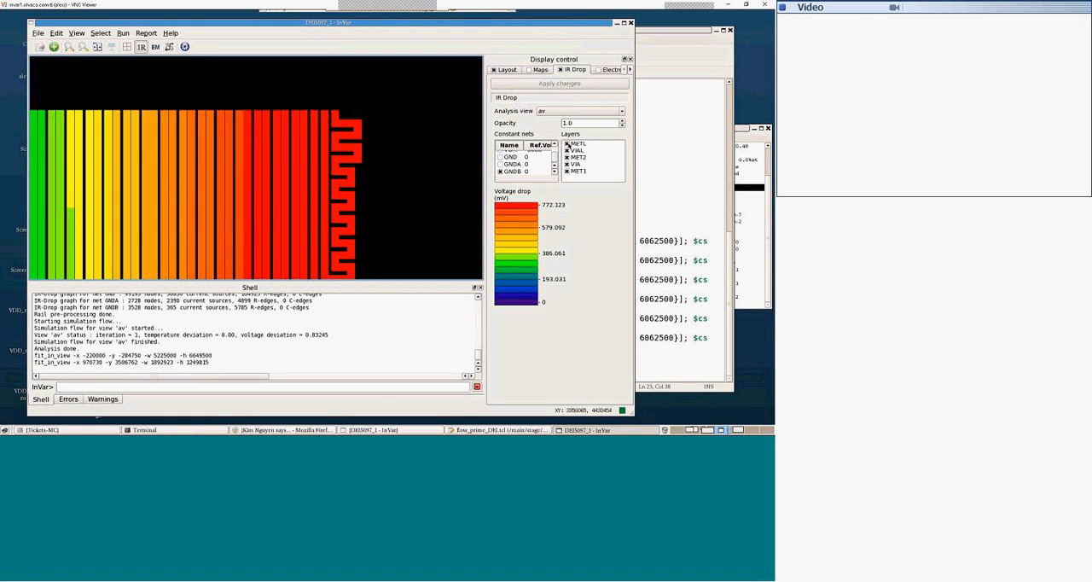
left_click(567, 150)
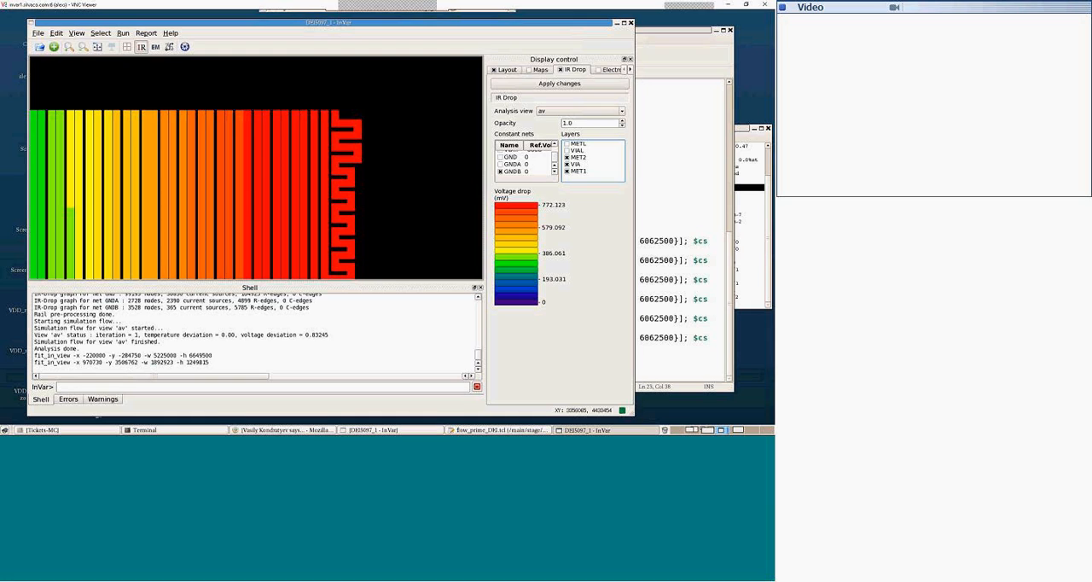
left_click(551, 82)
Step: Also hide MET2 and VIA in the GNDB IR drop map, leaving only MET1 displayed at the comb block's lower end
scroll(319, 178, "down", 3)
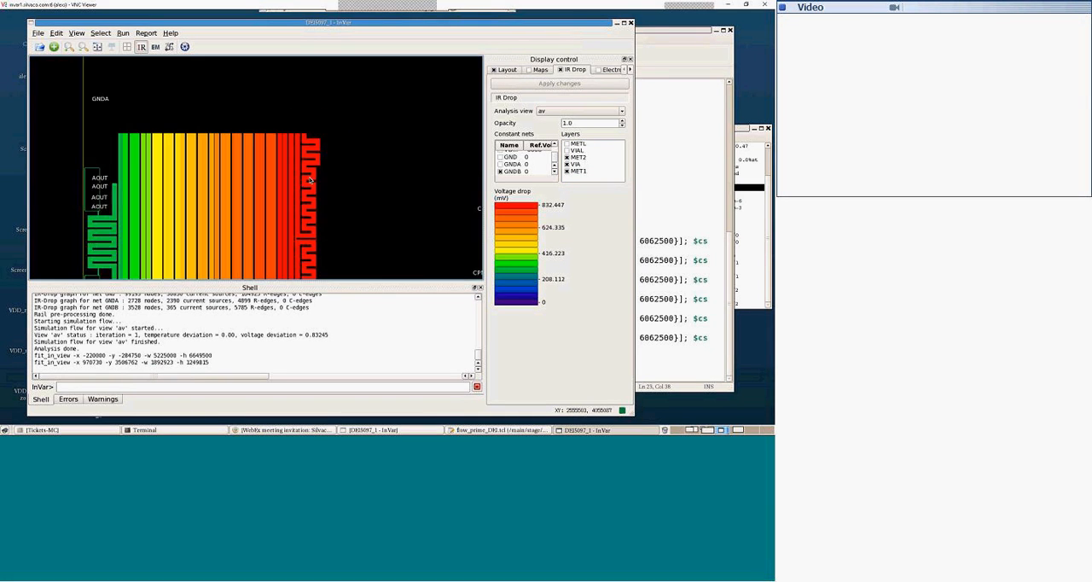
scroll(293, 216, "down", 1)
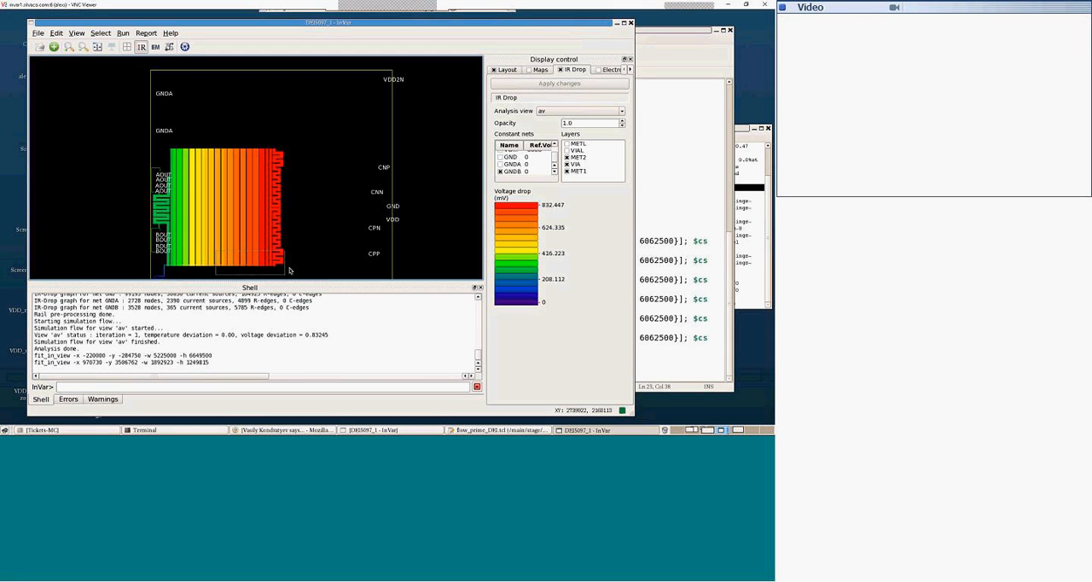
scroll(289, 271, "up", 3)
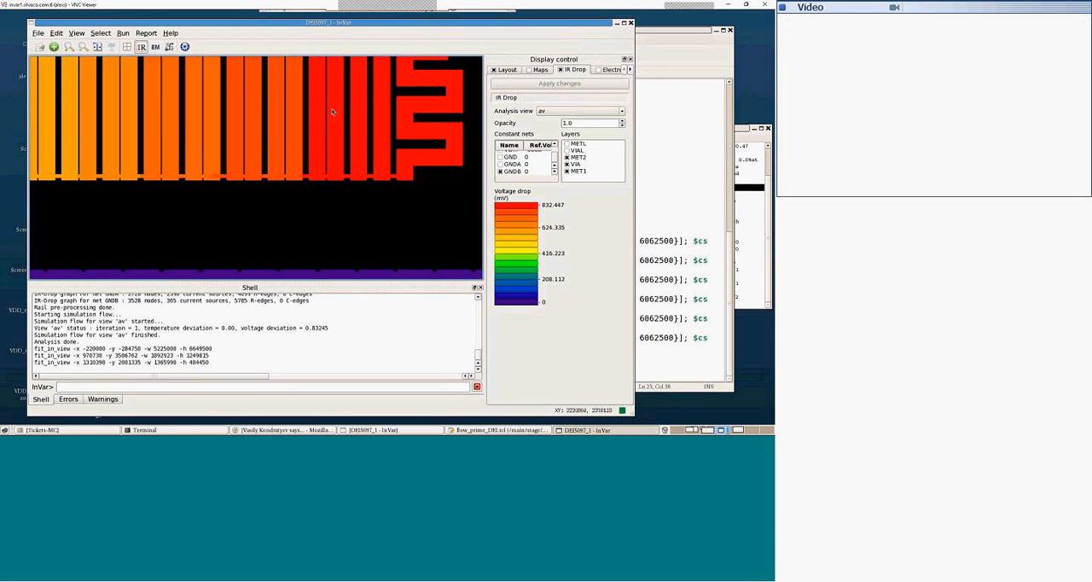
left_click(566, 170)
left_click(567, 158)
left_click(547, 85)
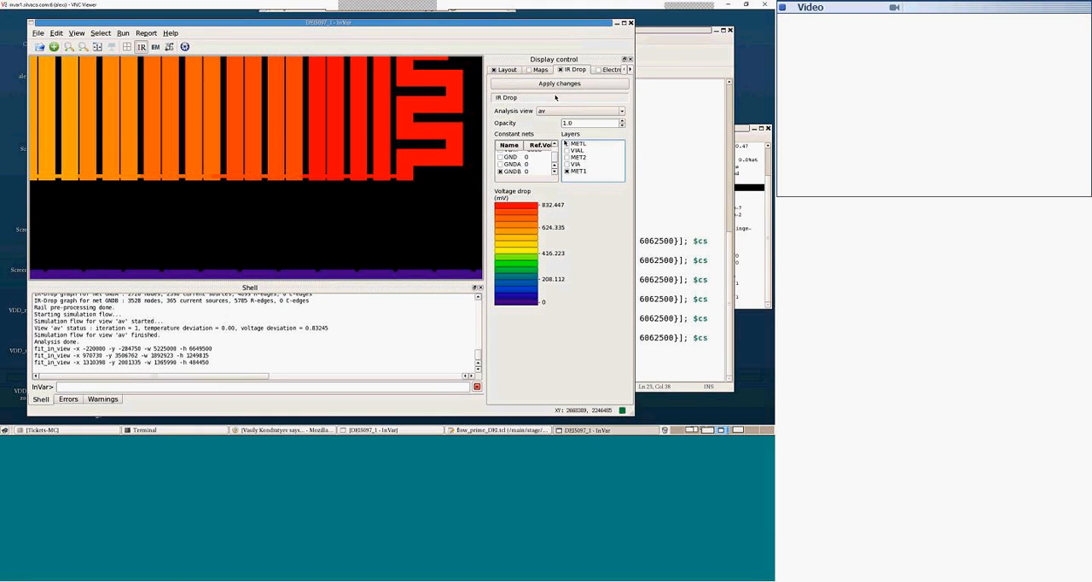
left_click(554, 83)
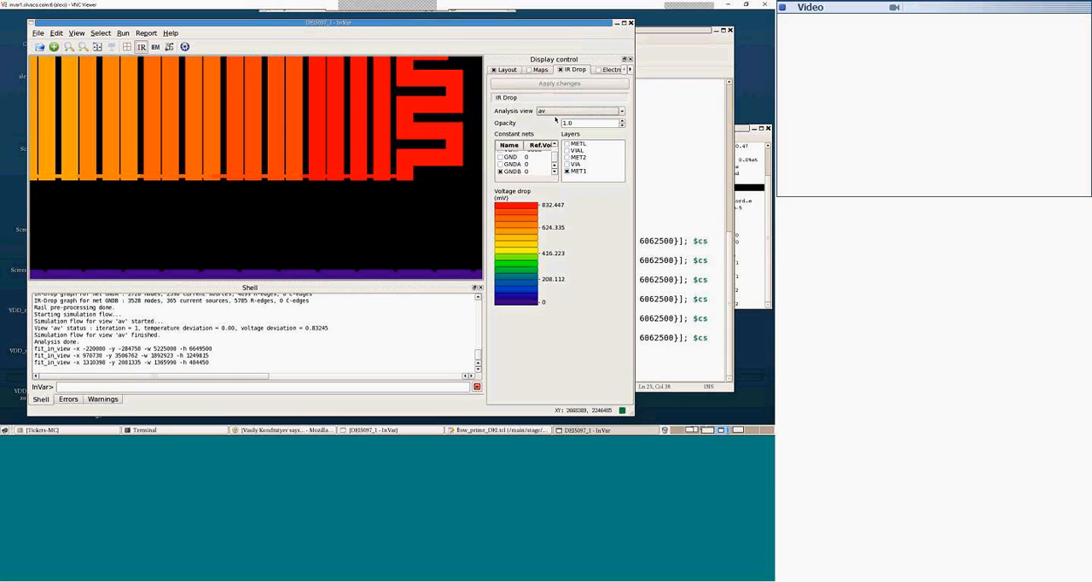
Step: Show the METL, VIAL, MET2 and VIA layers again alongside MET1 in the GNDB IR drop map
left_click(566, 164)
left_click(567, 157)
left_click(567, 150)
left_click(566, 144)
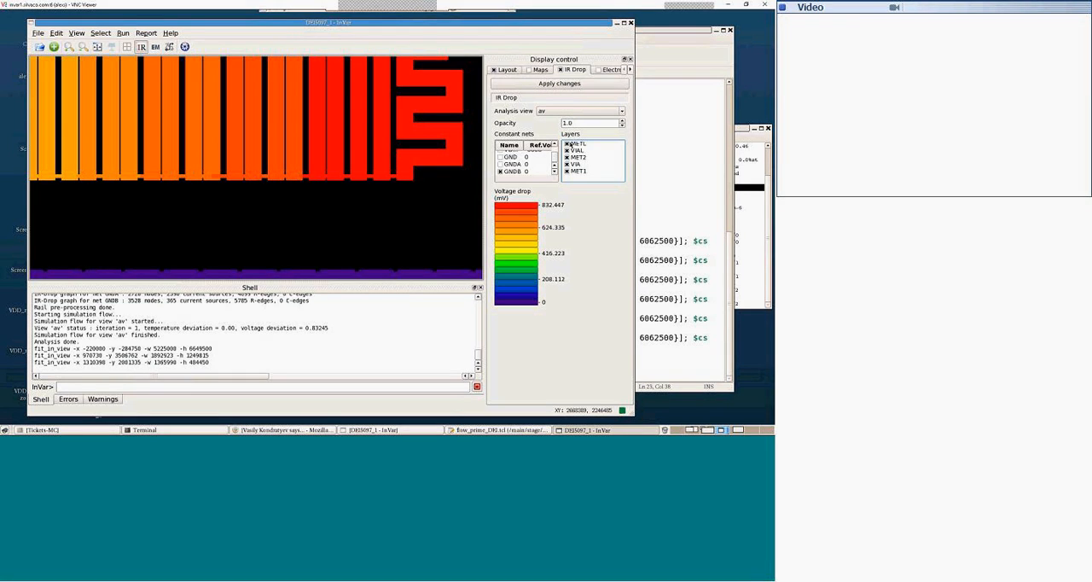
left_click(536, 82)
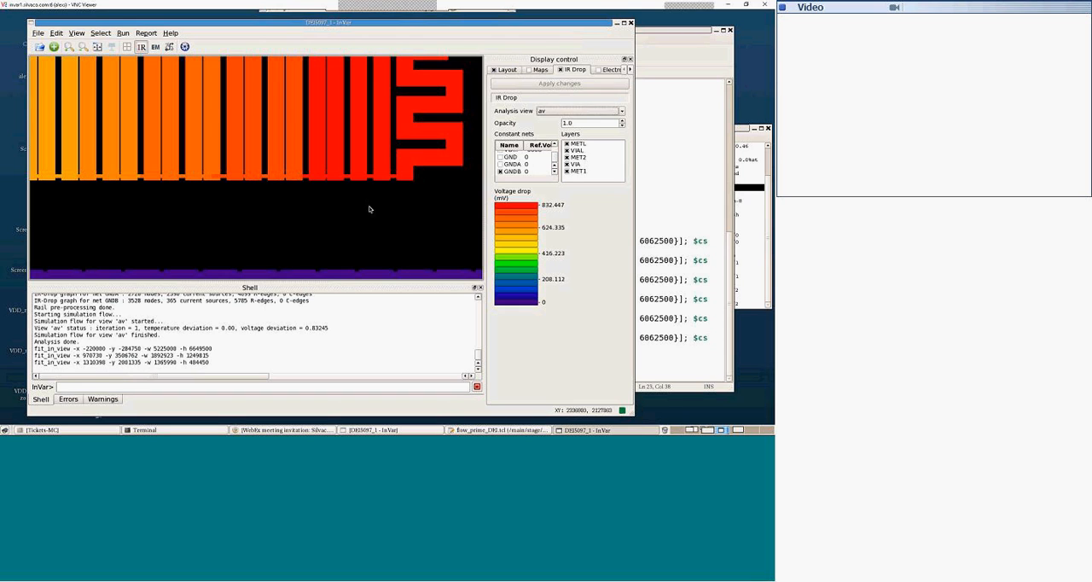
Step: Turn off all layers of the GNDB IR drop map, then display MET1 alone around the comb block and GNDB pads
scroll(364, 213, "down", 1)
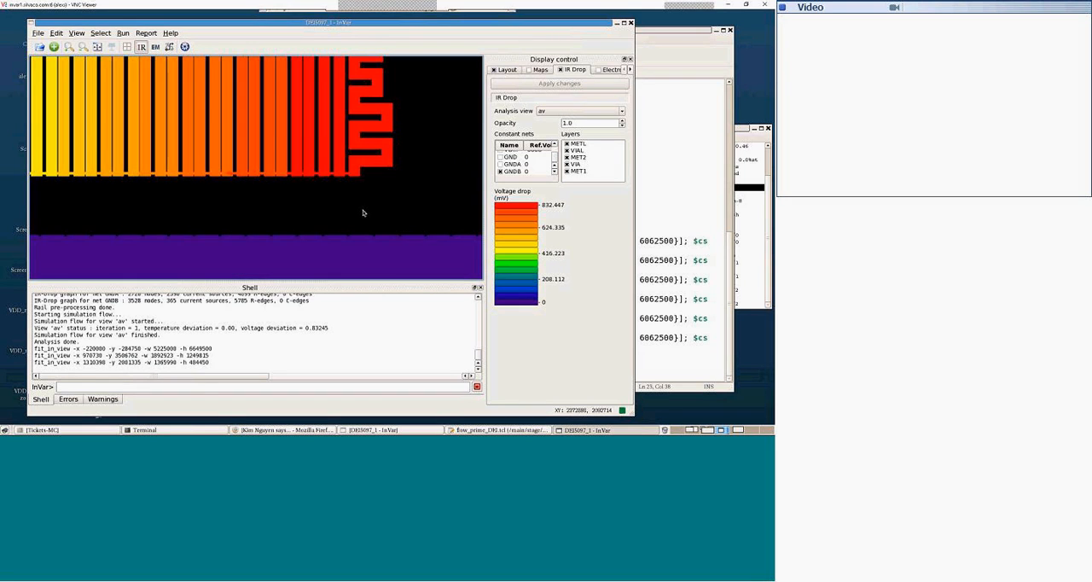
scroll(365, 211, "down", 1)
left_click(566, 172)
left_click(566, 164)
left_click(567, 157)
left_click(567, 150)
left_click(566, 144)
left_click(560, 83)
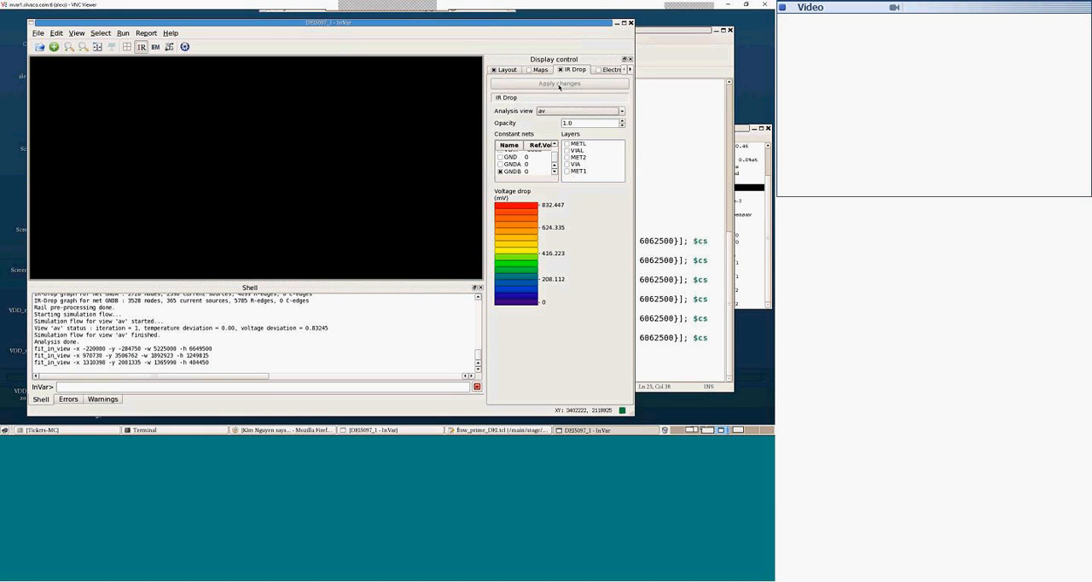
left_click(566, 171)
left_click(560, 84)
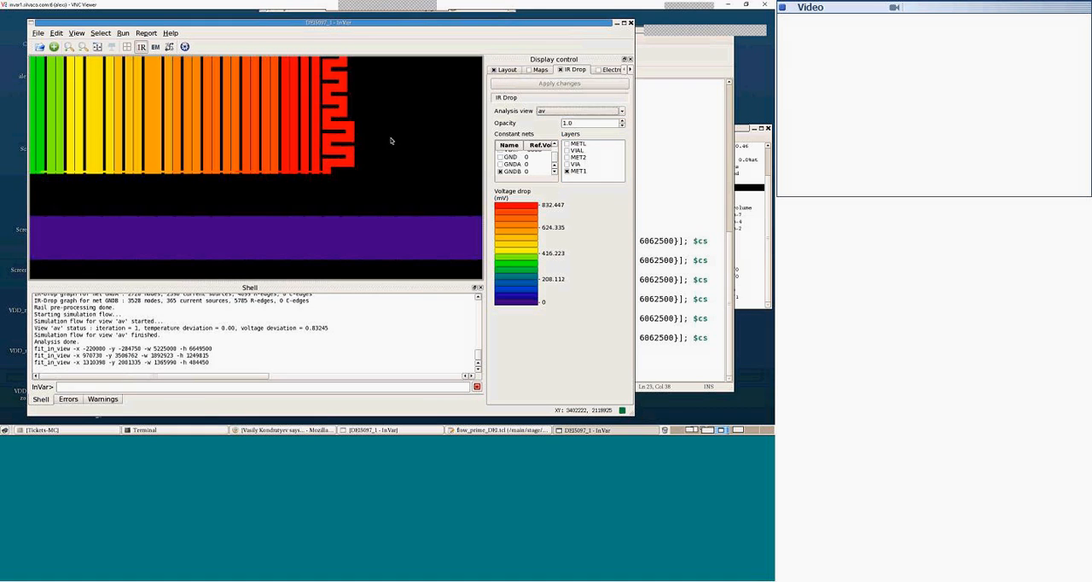
scroll(240, 153, "down", 3)
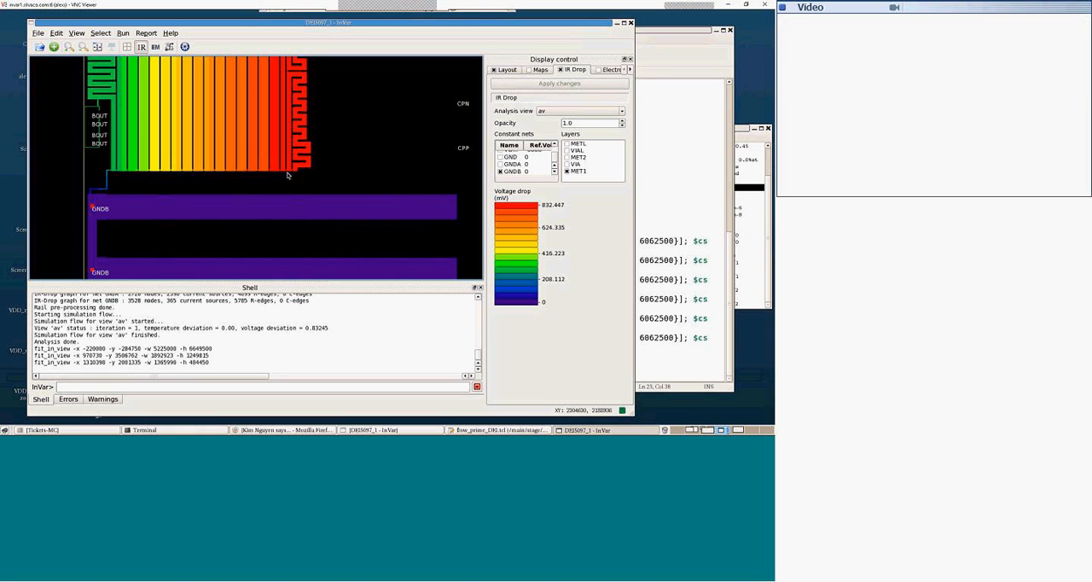
Step: Replace MET1 with METL as the only displayed layer in the GNDB IR drop map, with the full layout in view
scroll(273, 148, "down", 1)
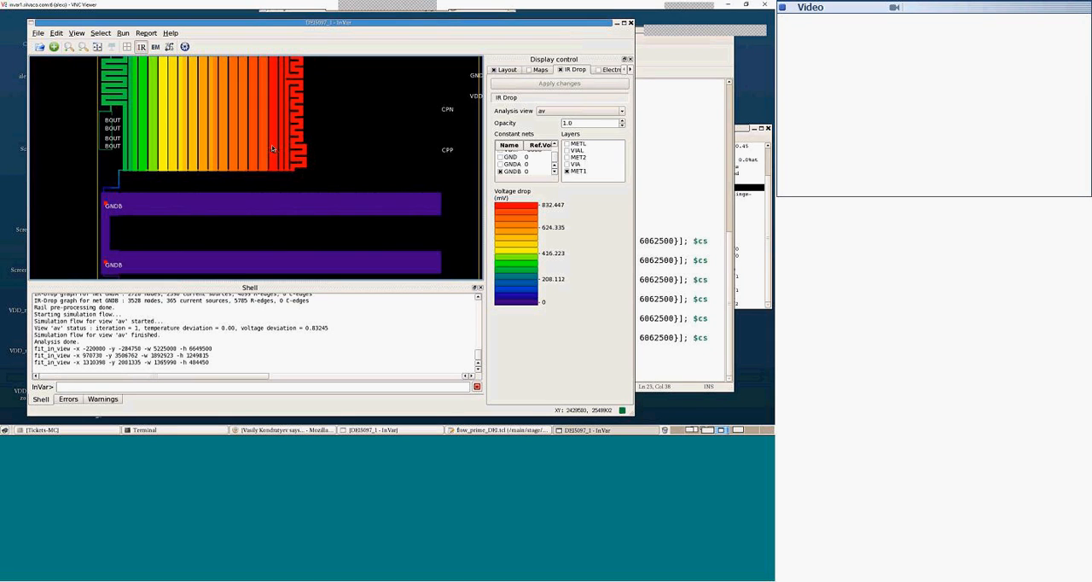
scroll(273, 148, "down", 2)
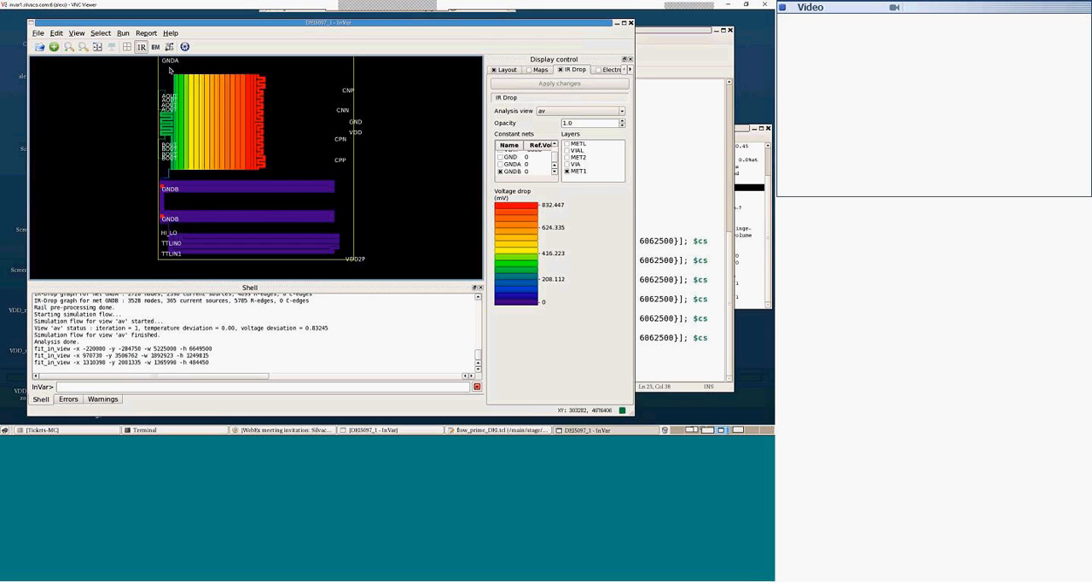
left_click_drag(169, 67, 203, 90)
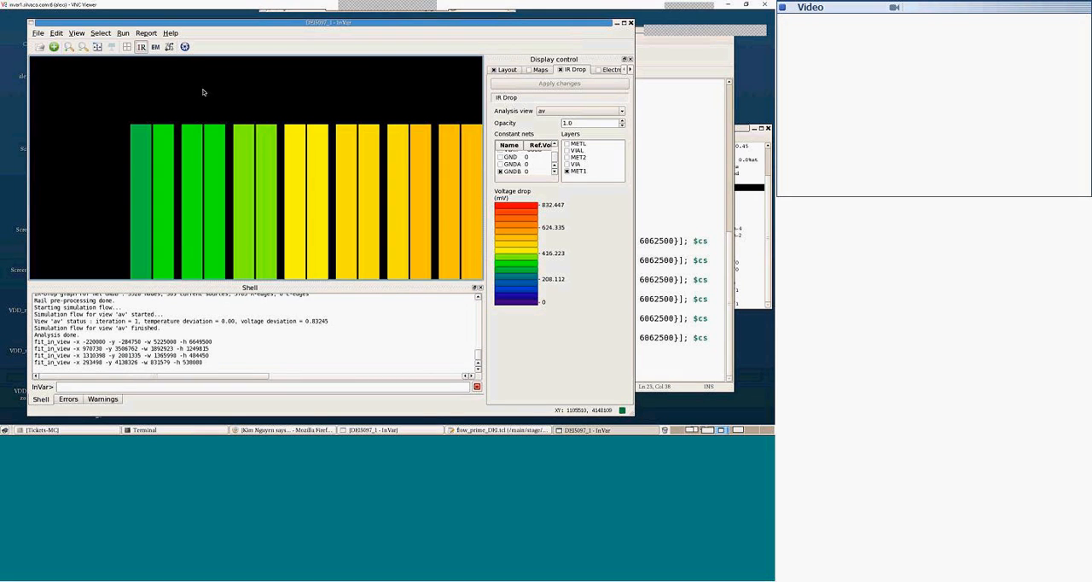
key("f")
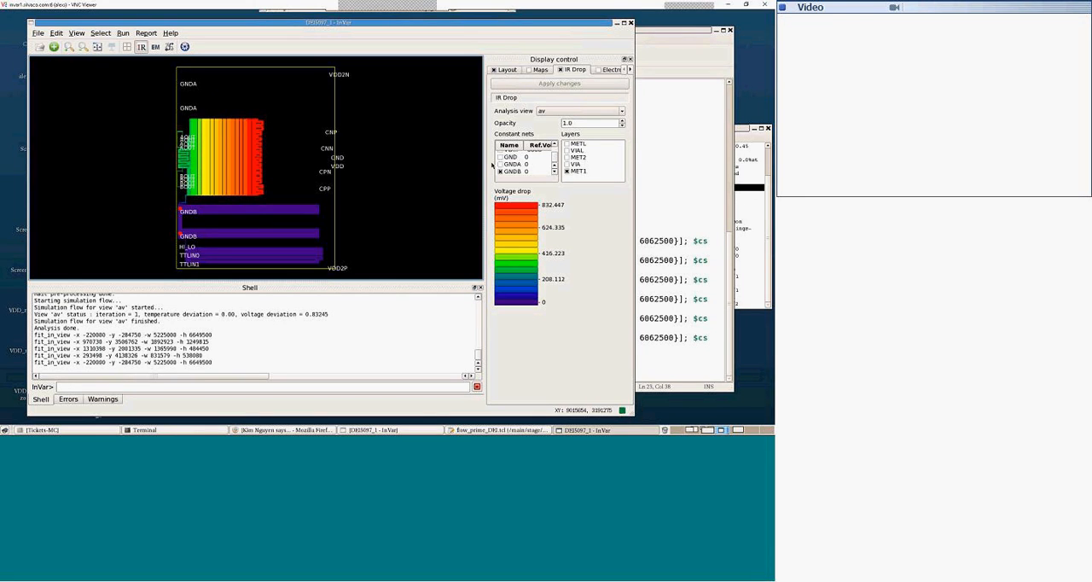
left_click(567, 171)
left_click(566, 144)
left_click(547, 84)
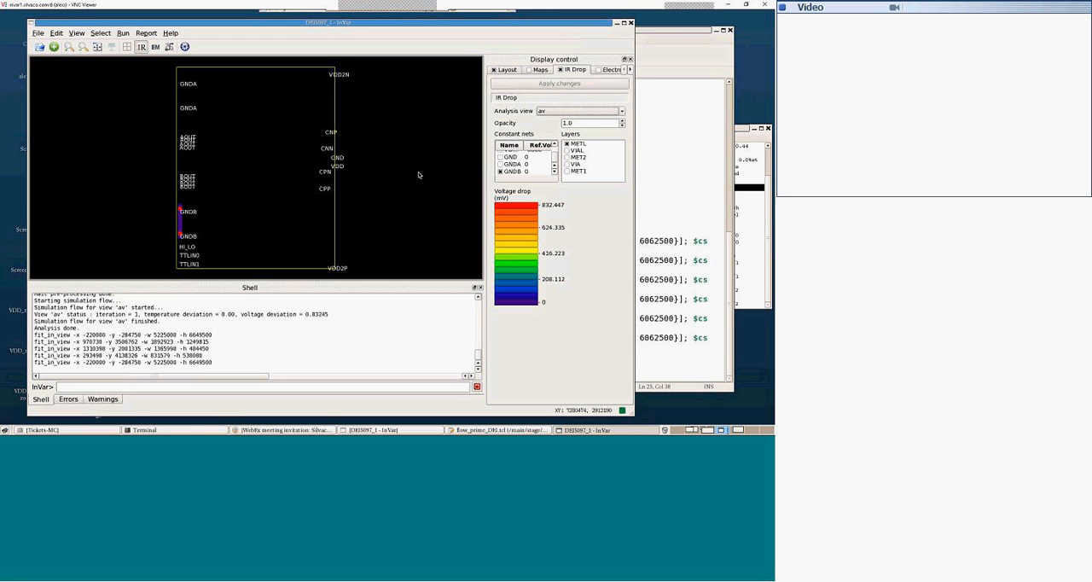
Step: Add the VIAL, MET2, VIA and MET1 layers one after another to the GNDB IR drop map
left_click(567, 151)
left_click(567, 158)
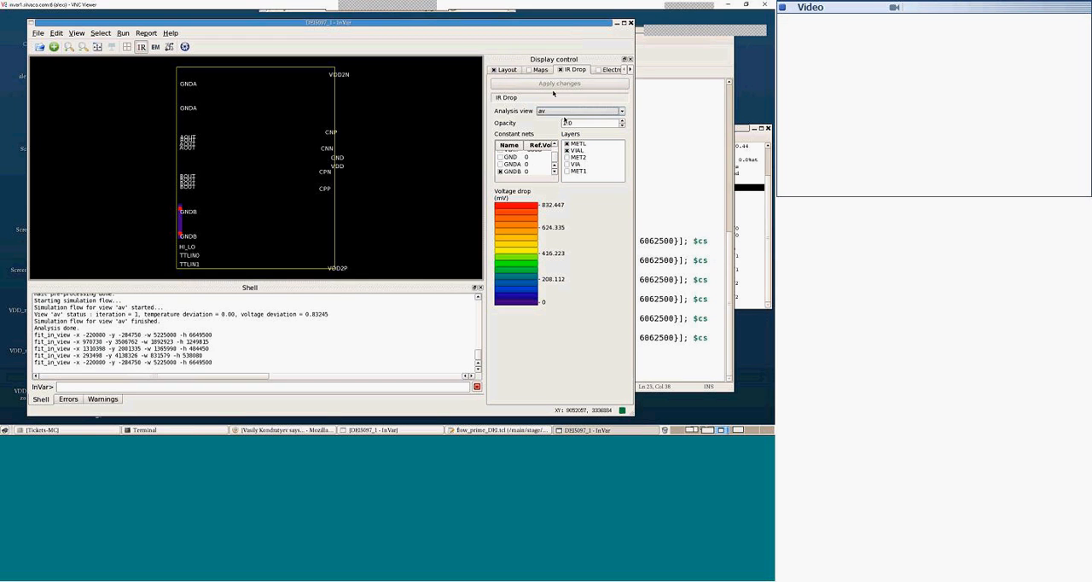
left_click(556, 85)
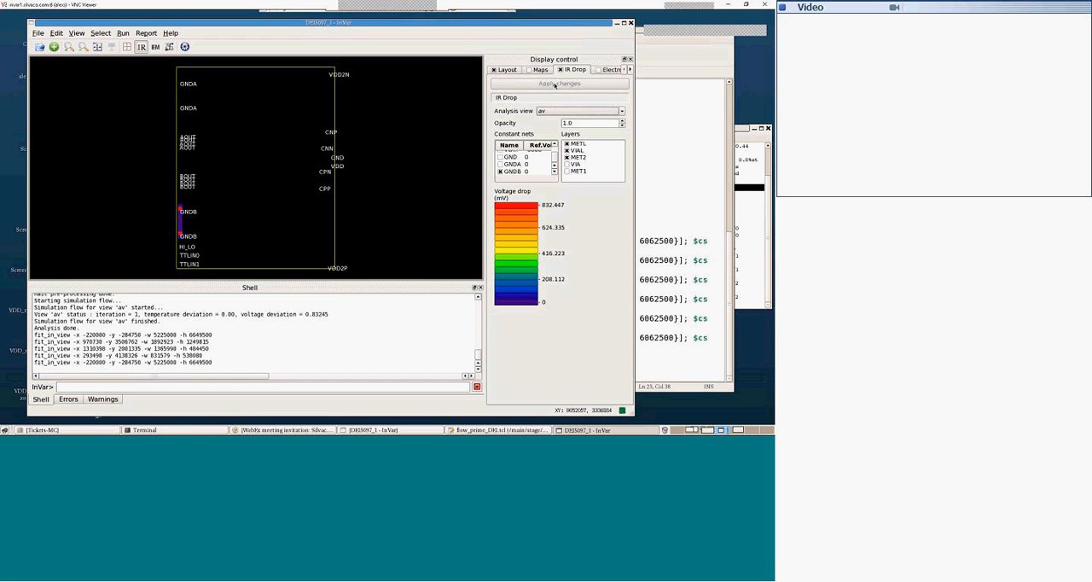
left_click(566, 165)
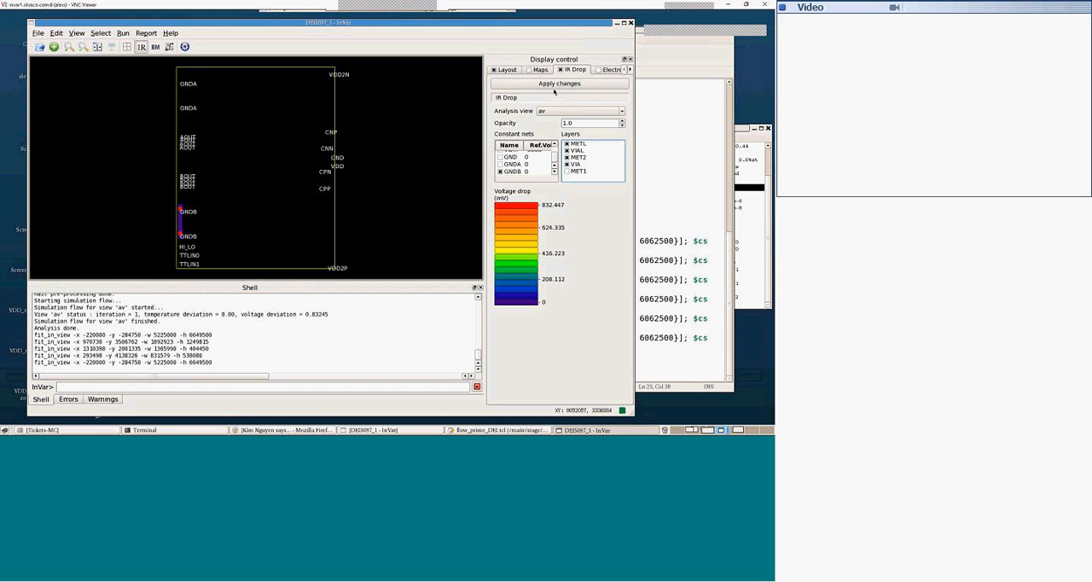
left_click(555, 85)
left_click(567, 172)
left_click(558, 84)
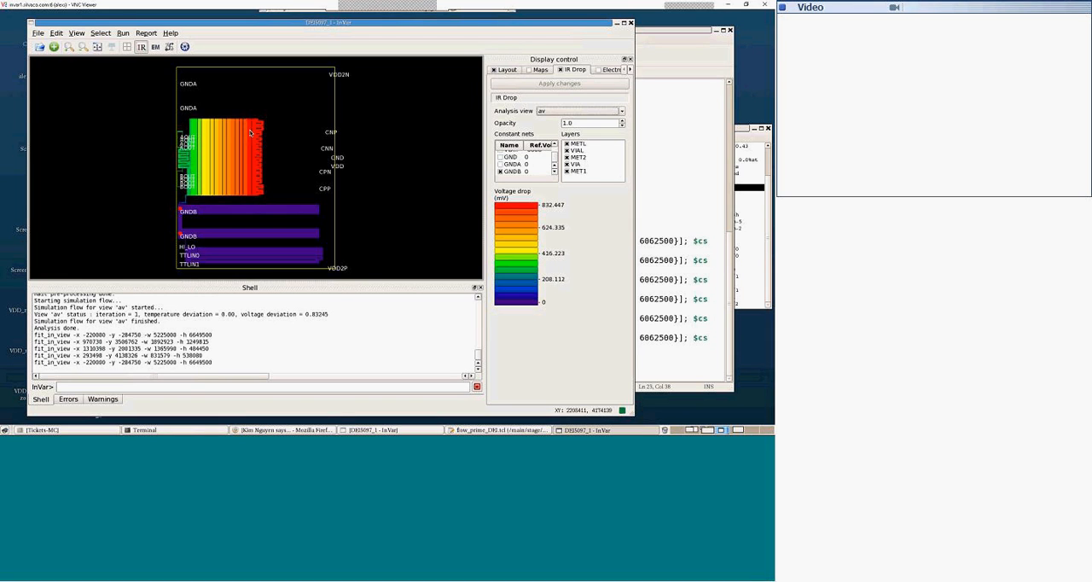
Step: Turn off the IR drop map and display all METL shapes in the physical layout
left_click(560, 70)
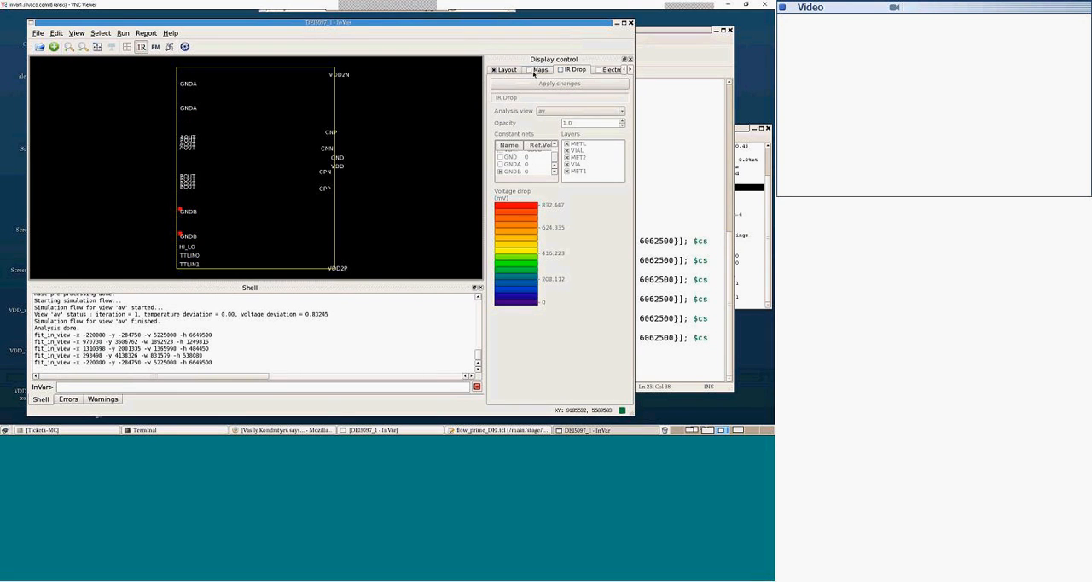
left_click(508, 70)
left_click(547, 140)
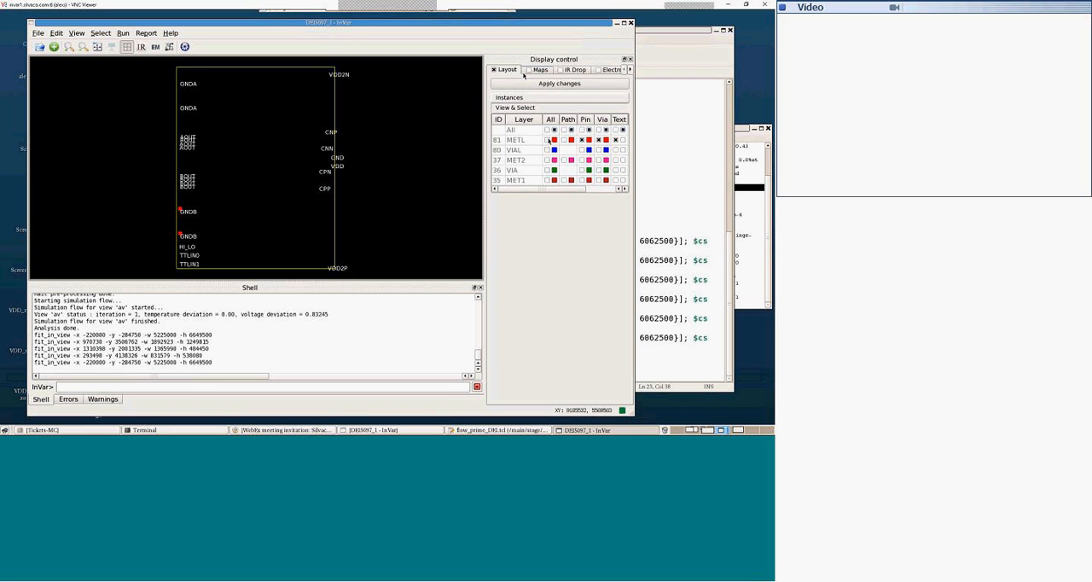
left_click(516, 84)
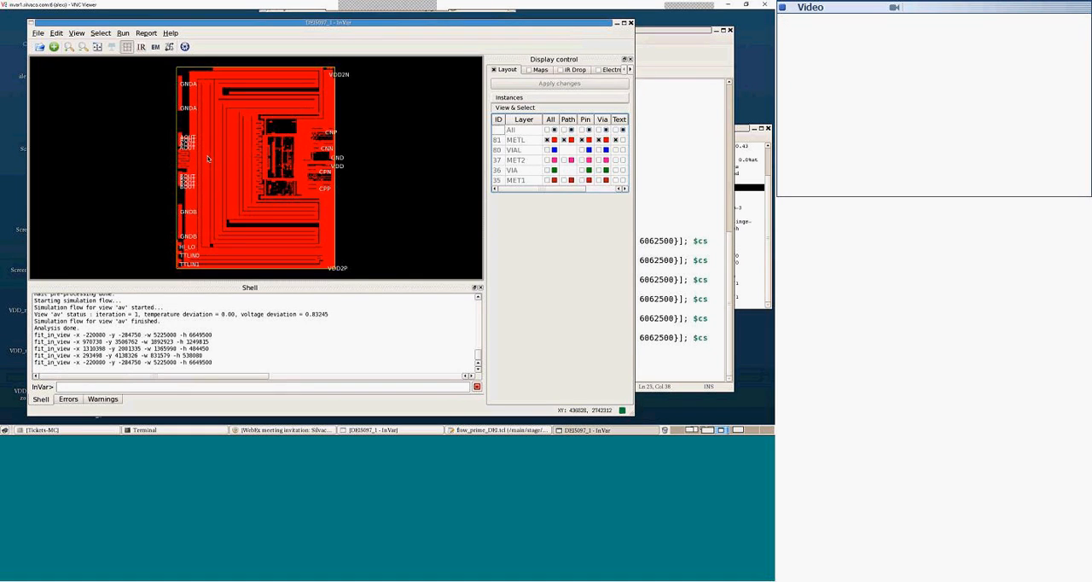
Step: Around the GNDB pads, show the VIAL layout shapes instead of METL and add the MET2 layer
left_click_drag(164, 190, 300, 257)
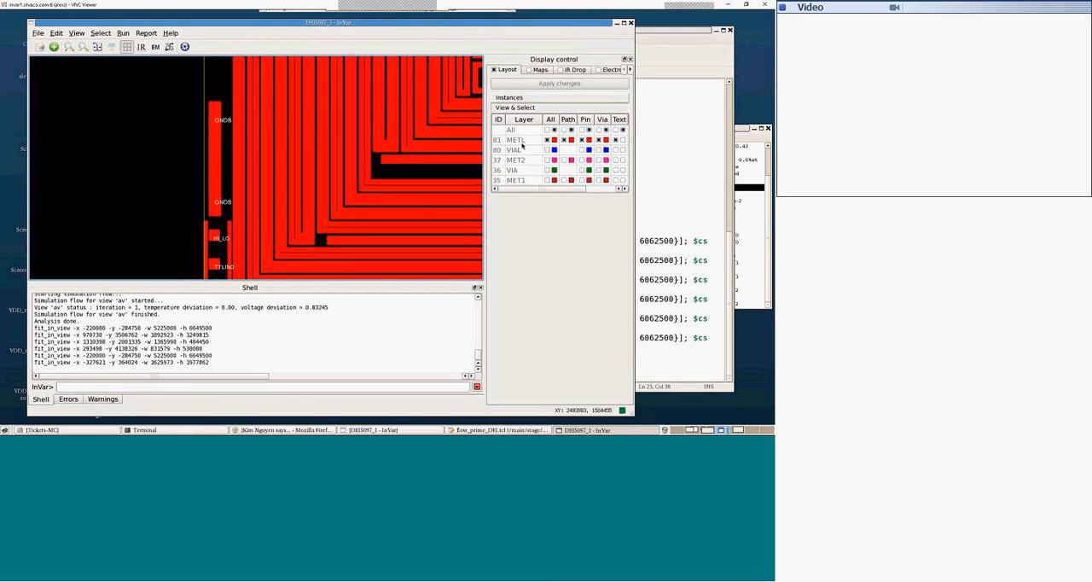
left_click(547, 150)
left_click(547, 140)
left_click(542, 86)
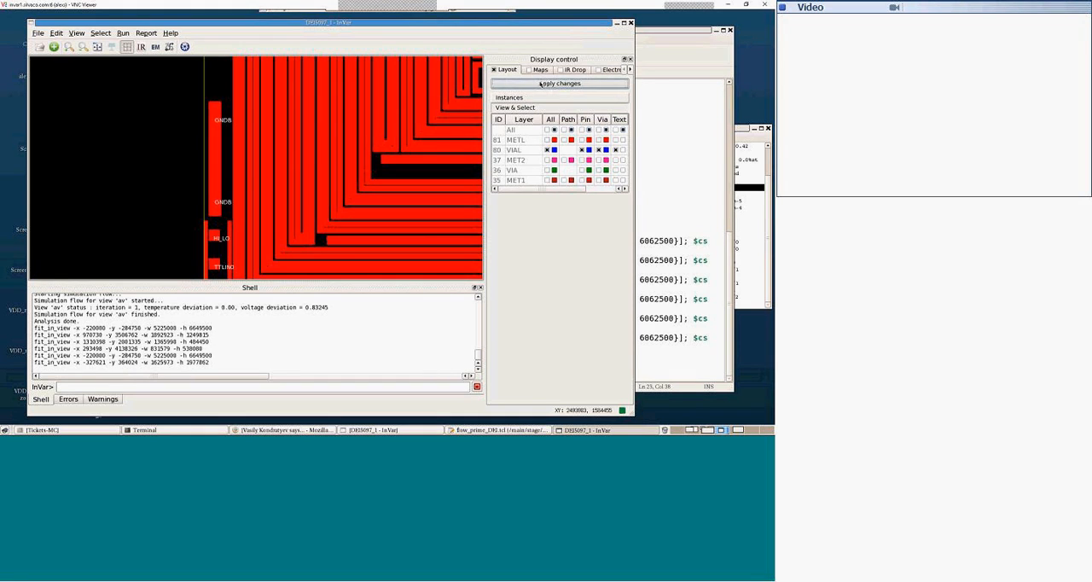
left_click(546, 160)
left_click(519, 84)
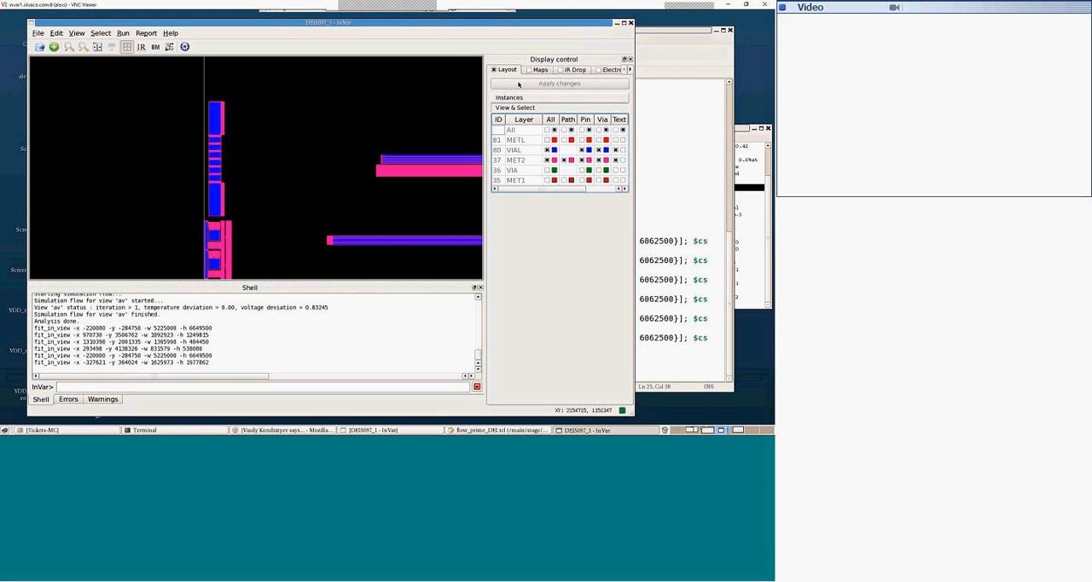
Step: Replace VIAL and MET2 with the VIA layer in the layout and add MET1 to examine the GNDB pad connections
left_click(547, 169)
left_click(547, 159)
left_click(547, 149)
left_click(539, 83)
left_click(547, 180)
left_click(512, 84)
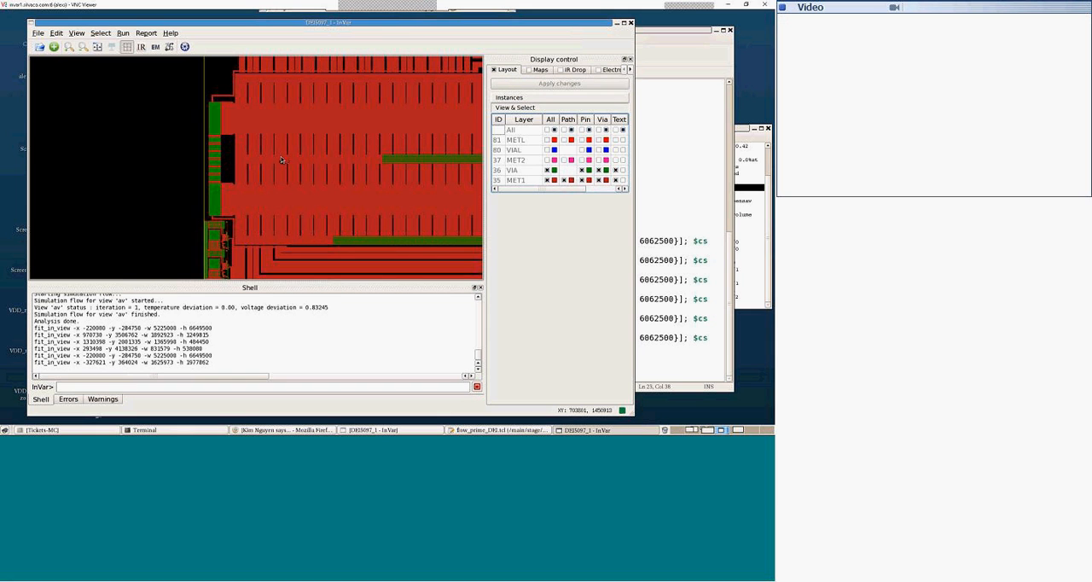
scroll(282, 159, "down", 1)
scroll(280, 144, "down", 1)
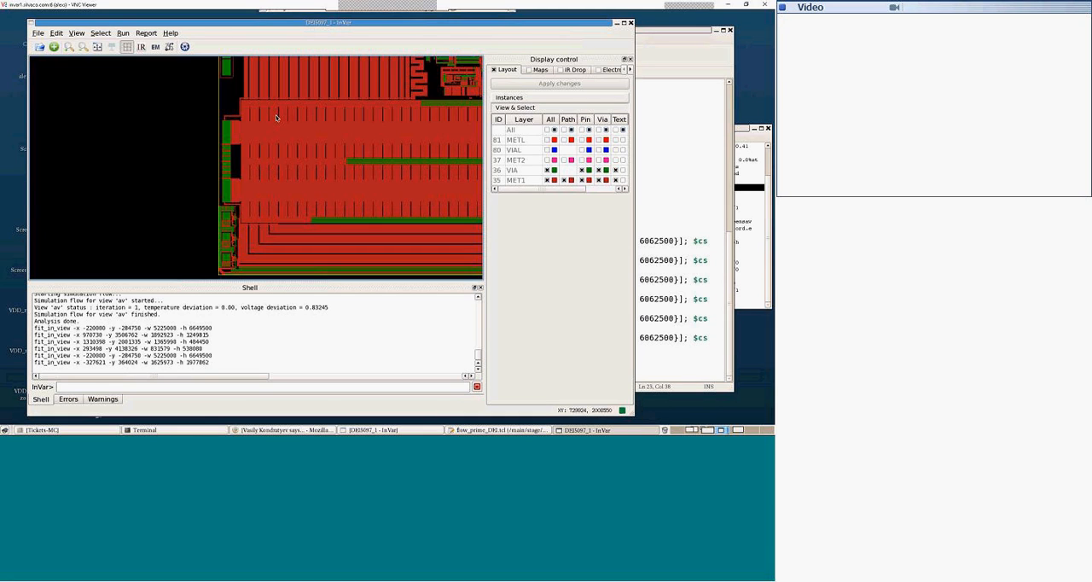
Step: Check the GNDB IR drop overlay briefly and switch the physical layout from VIA and MET1 to METL only
left_click(560, 69)
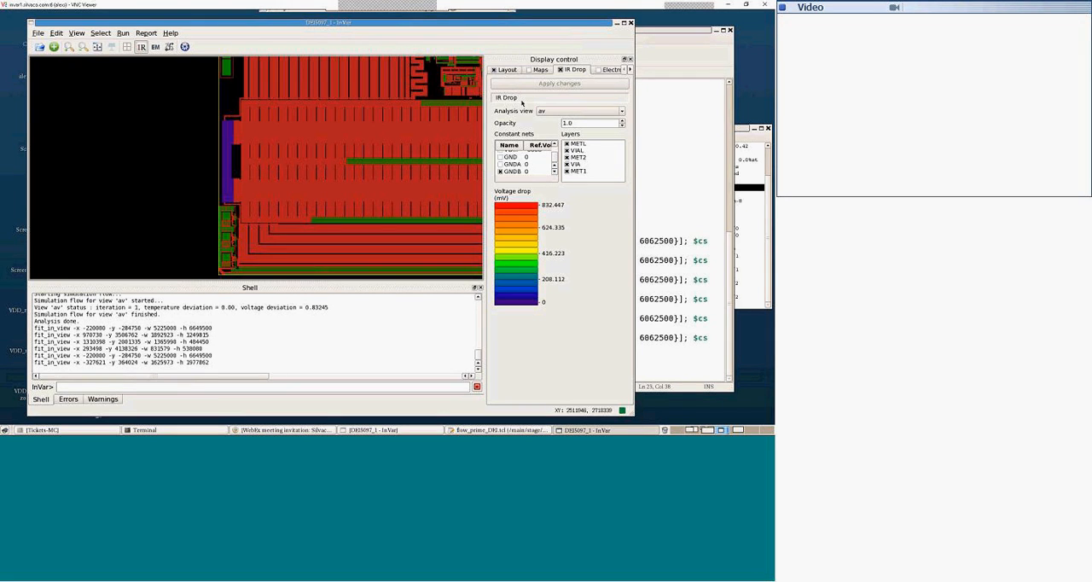
left_click(561, 70)
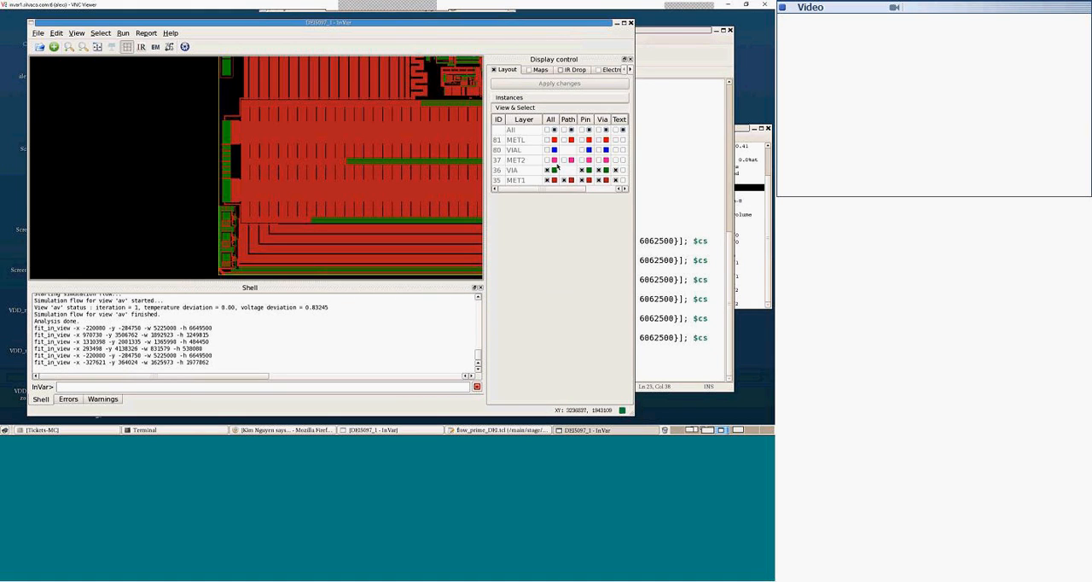
left_click(547, 169)
left_click(546, 180)
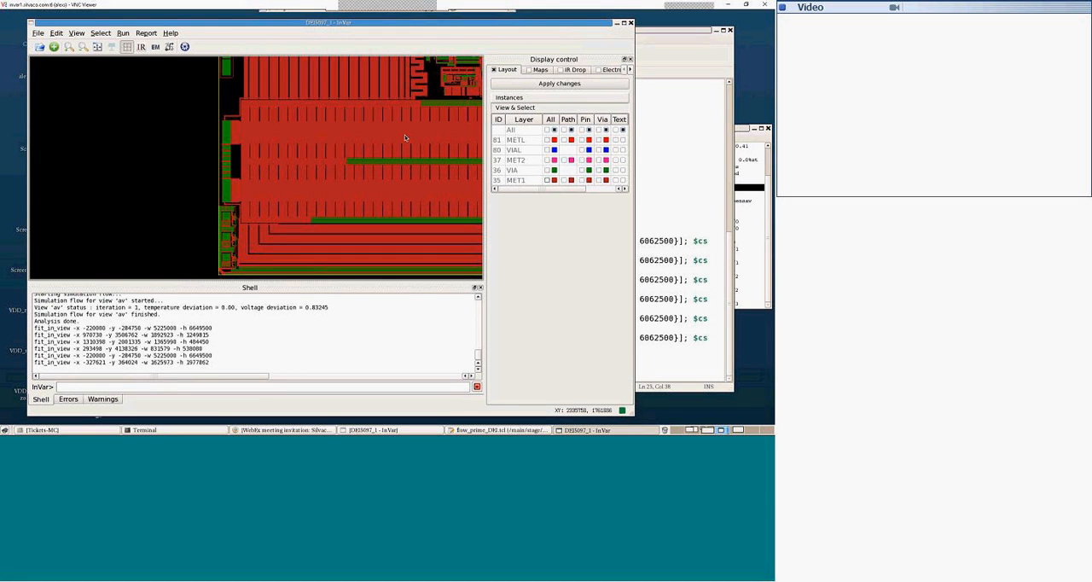
left_click(546, 139)
left_click(542, 83)
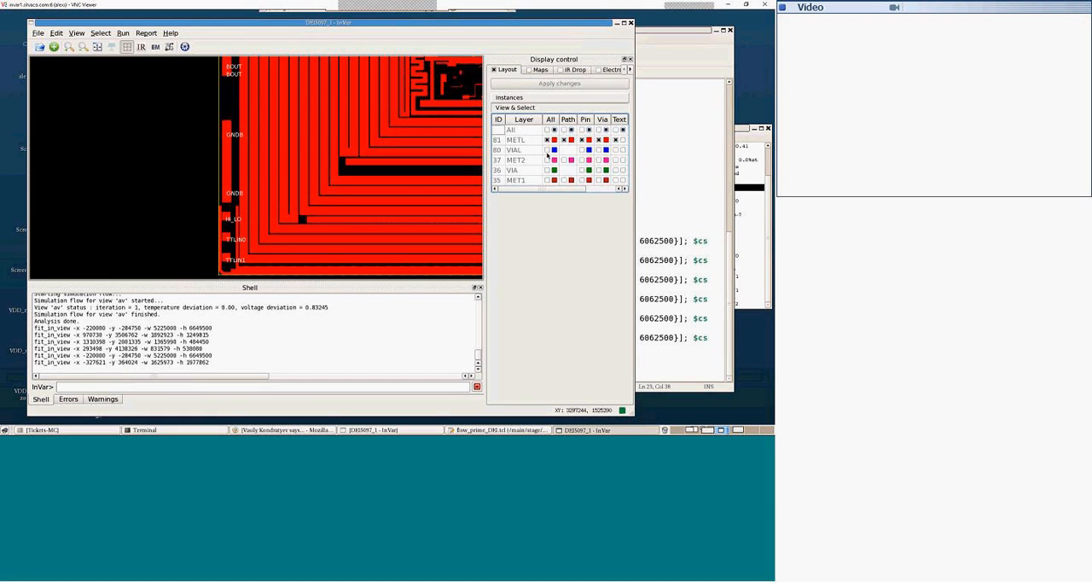
Step: Replace METL with the VIAL layer in the layout view and add MET2 to it
left_click(547, 150)
left_click(547, 140)
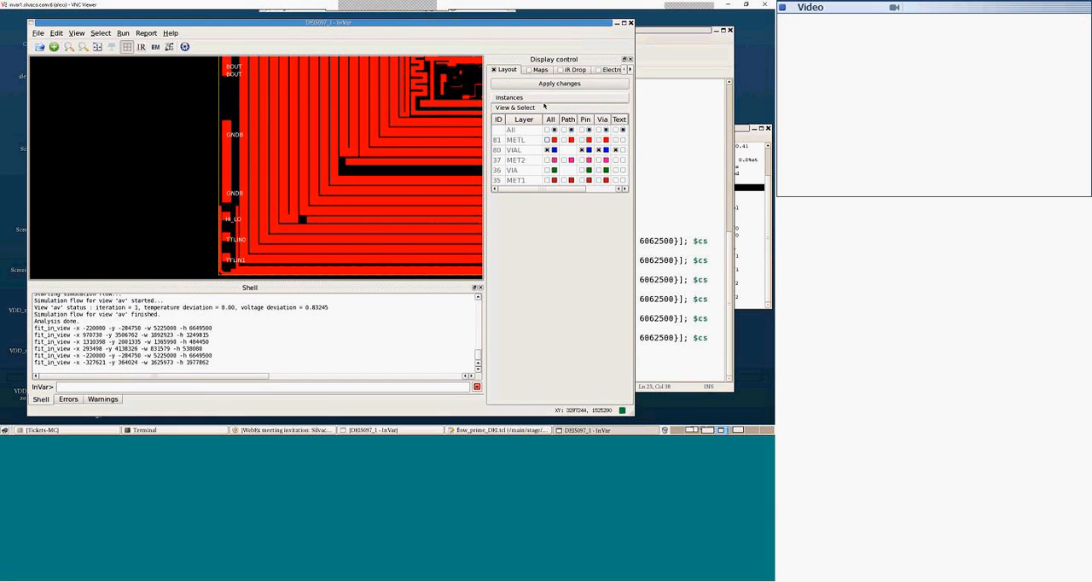
left_click(513, 84)
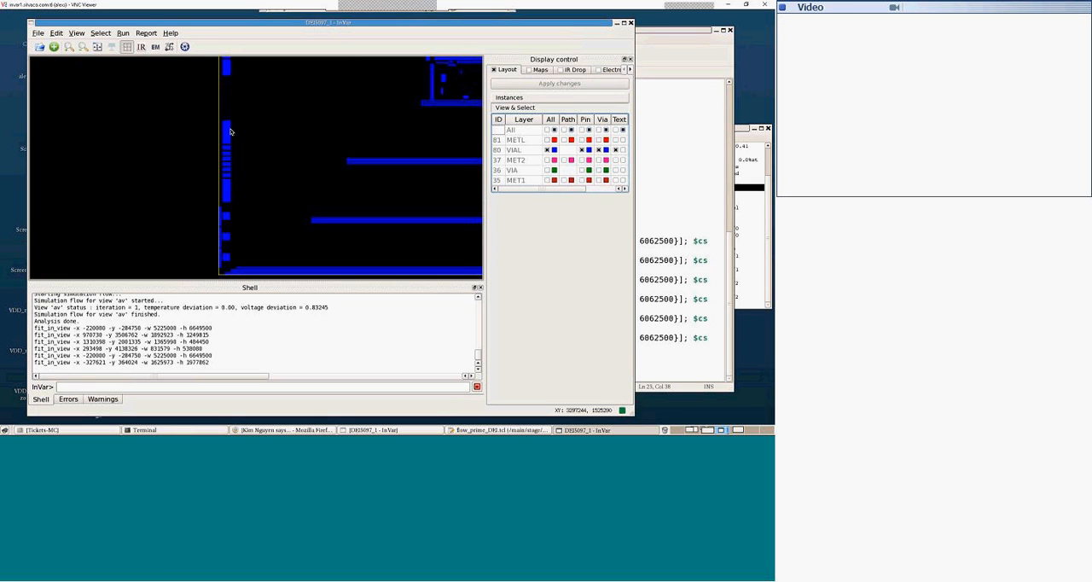
left_click(547, 159)
left_click(546, 84)
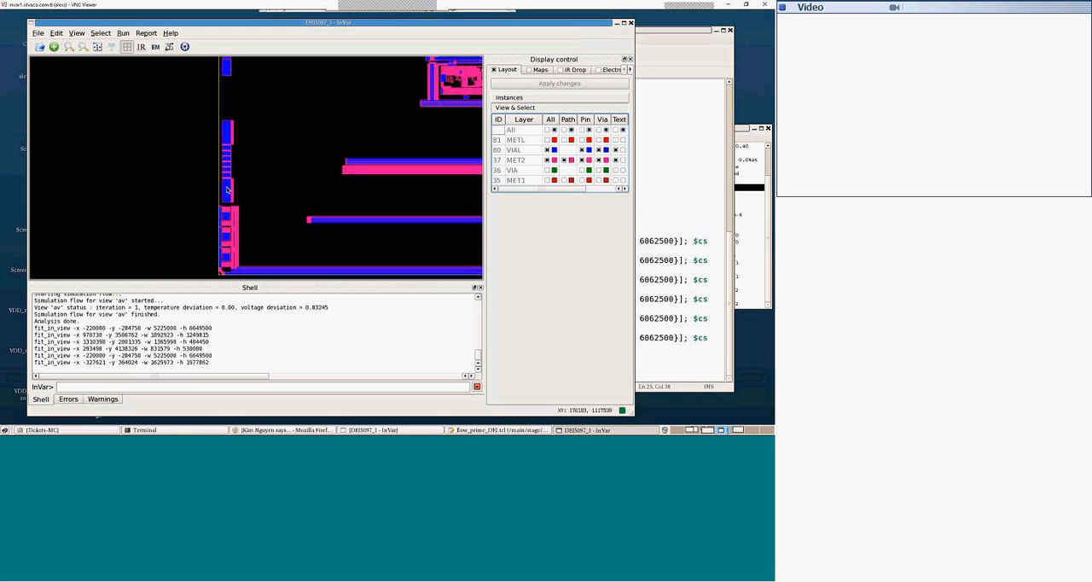
Step: Hide VIAL, show VIA together with MET2 drawn as outlines, and examine the GNDB pads close up
left_click(547, 169)
left_click(547, 150)
left_click(546, 159)
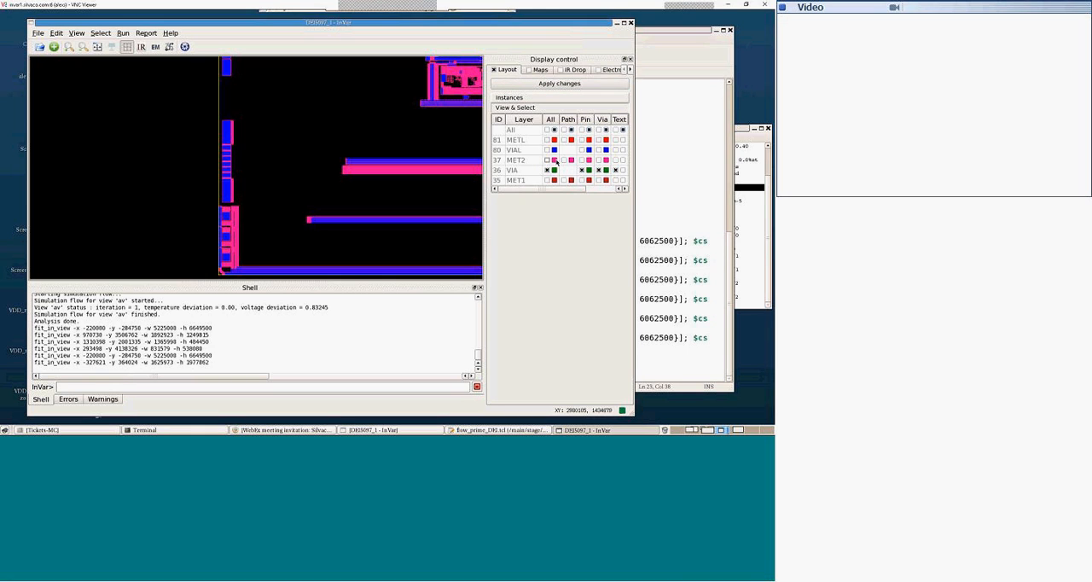
left_click(553, 160)
right_click(553, 161)
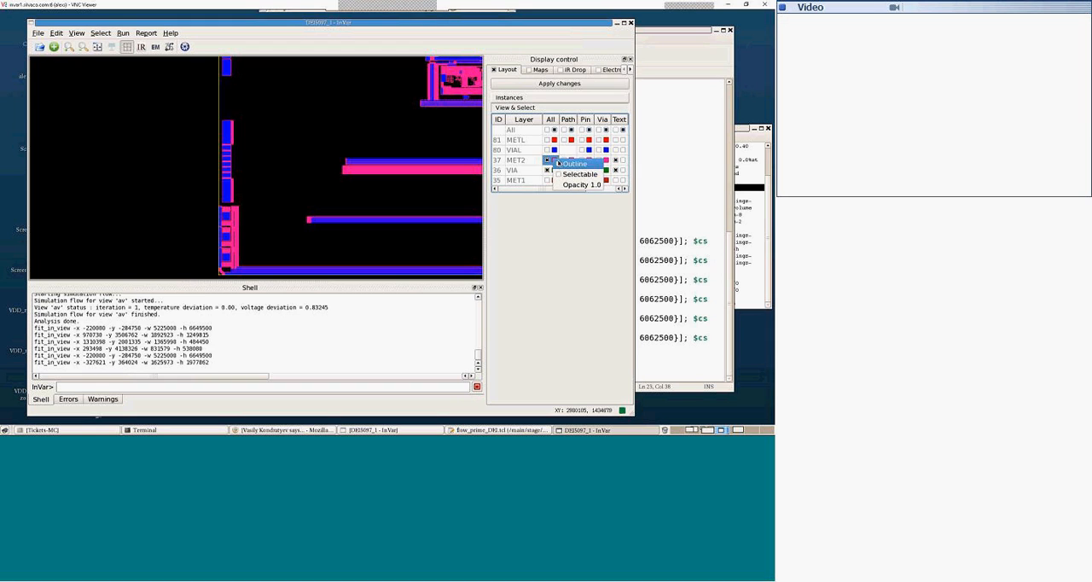
left_click(563, 165)
left_click(543, 84)
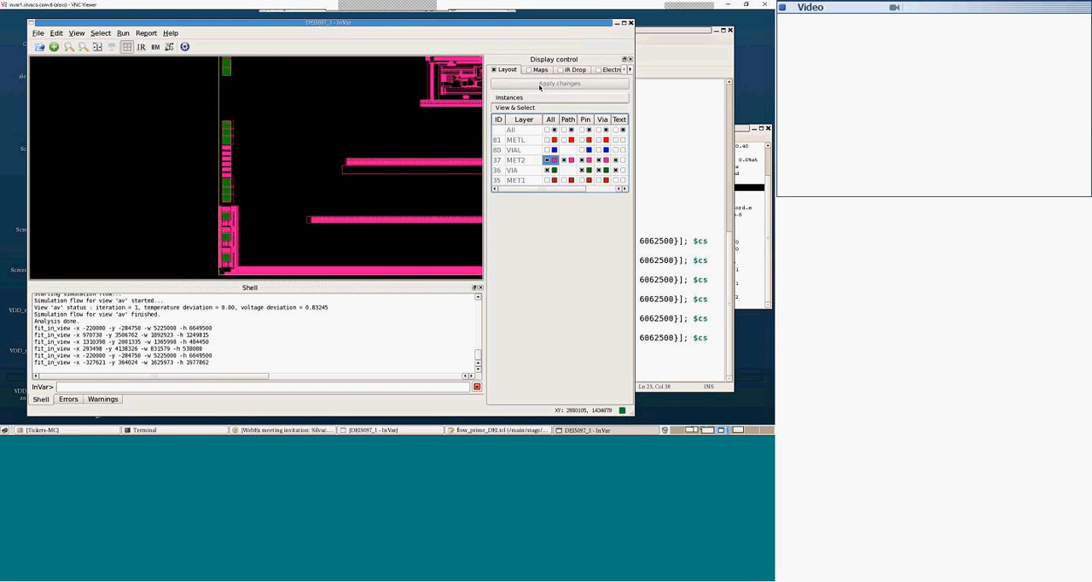
left_click_drag(207, 109, 254, 207)
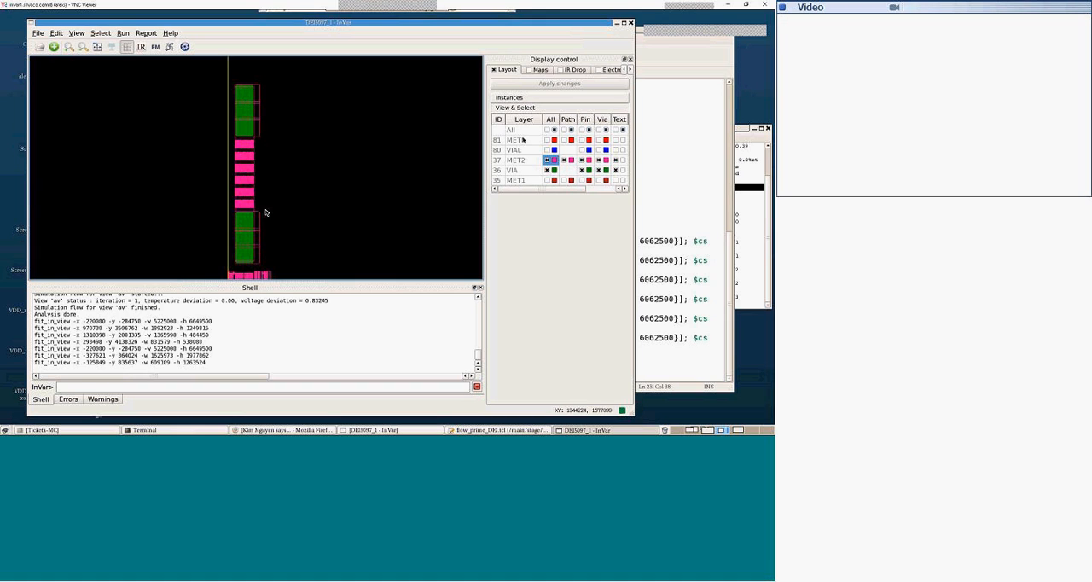
Step: Hide MET2 and add MET1 to the VIA shapes to examine how the GNDB pads connect to the metal
left_click(547, 159)
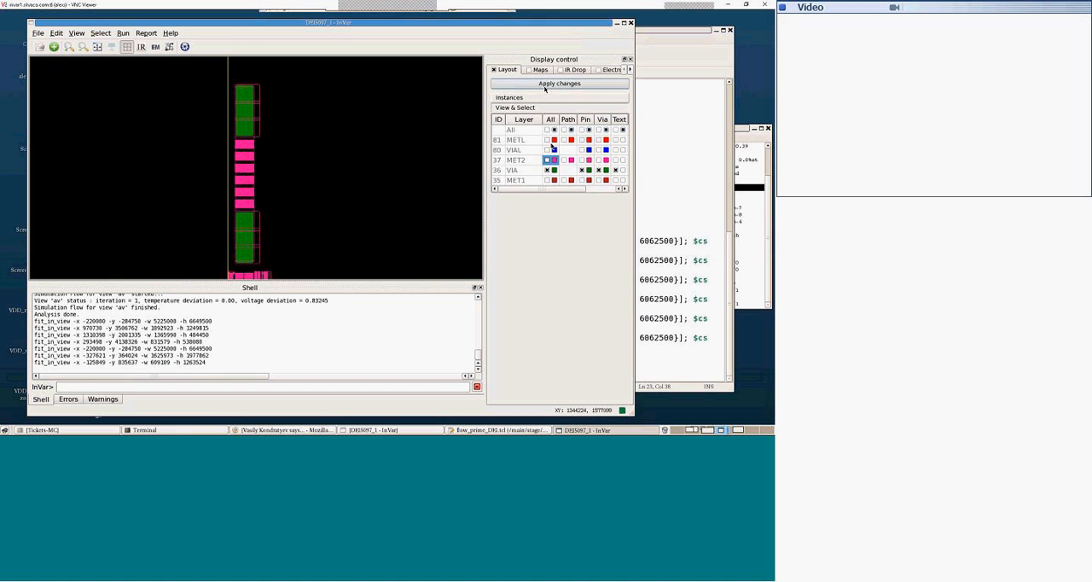
left_click(542, 84)
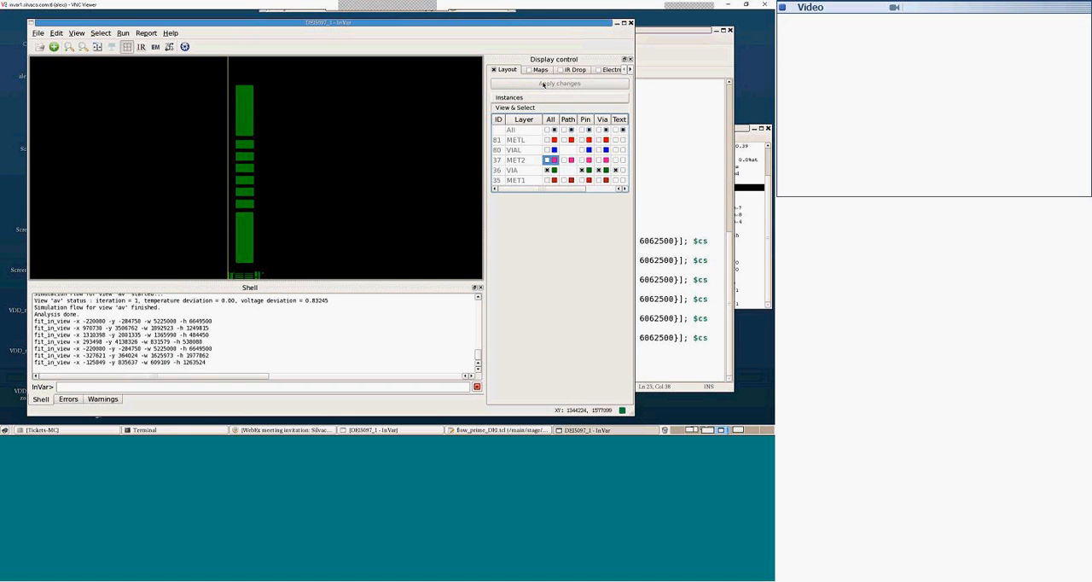
left_click(546, 180)
left_click(527, 84)
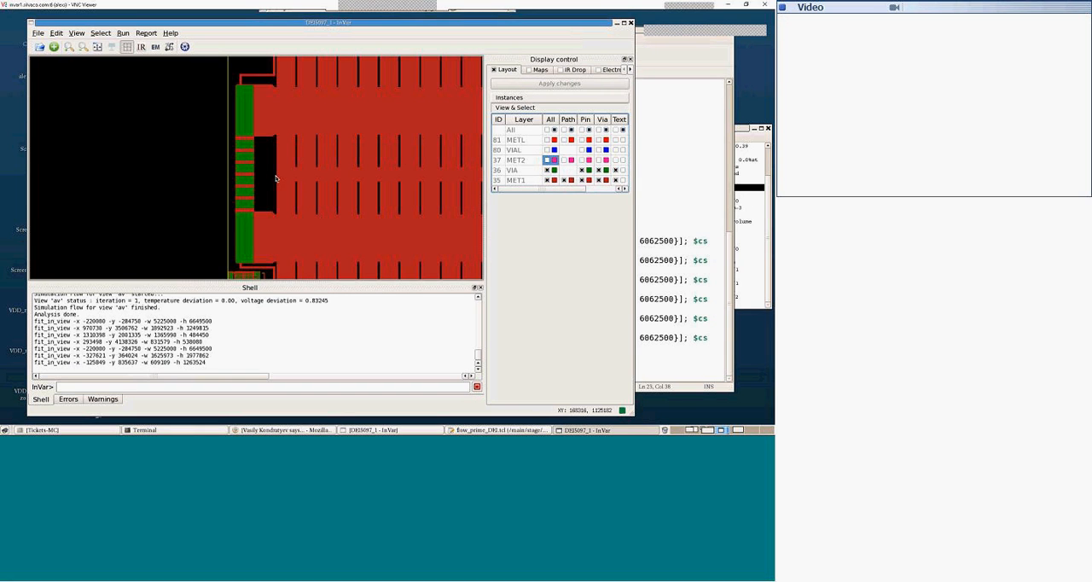
scroll(347, 159, "down", 1)
scroll(333, 157, "down", 2)
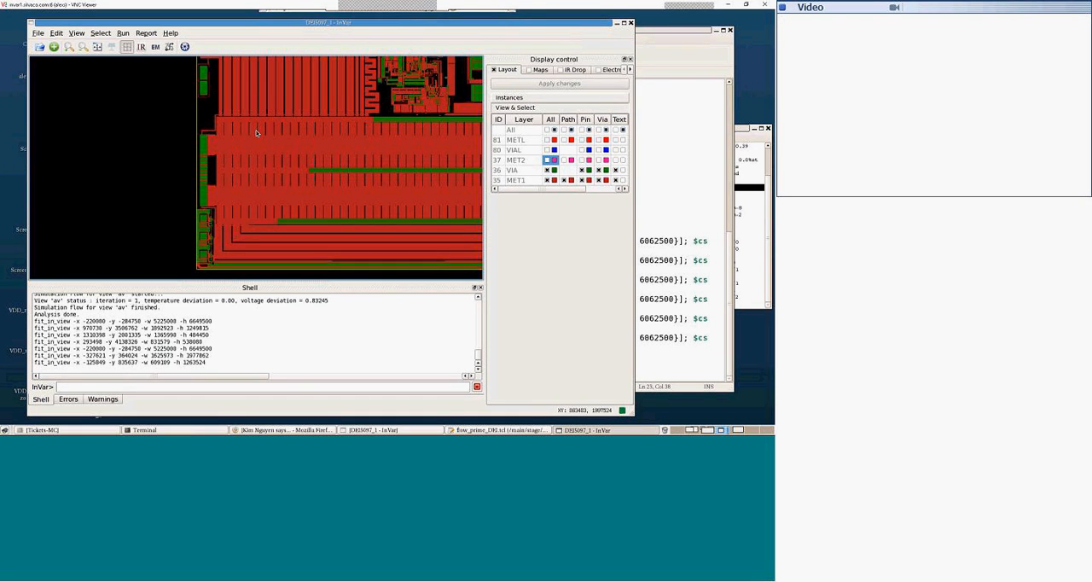
Step: Display the GNDB IR drop map with the physical layout turned off
left_click(570, 71)
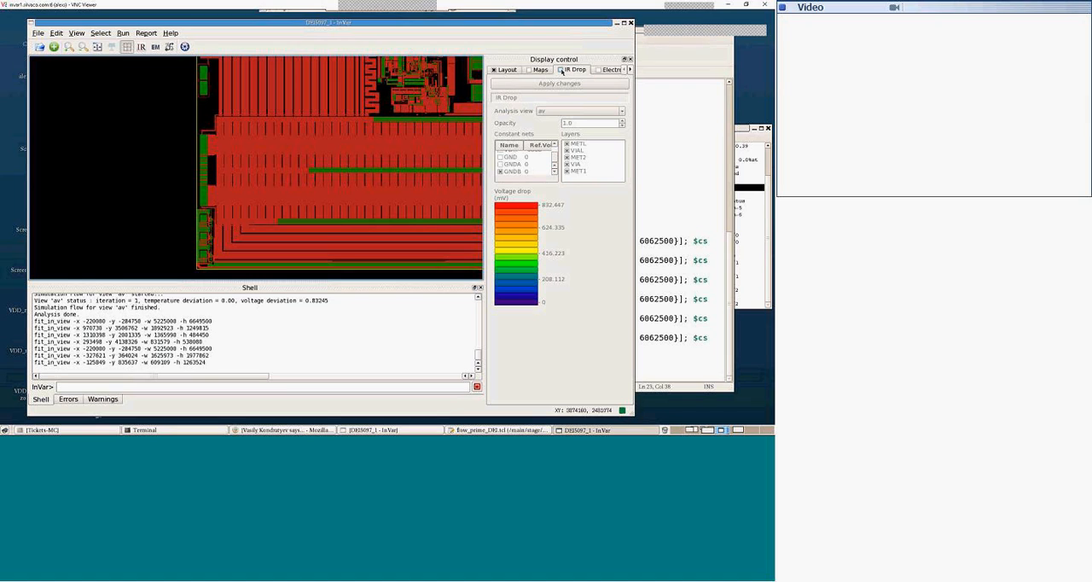
left_click(493, 69)
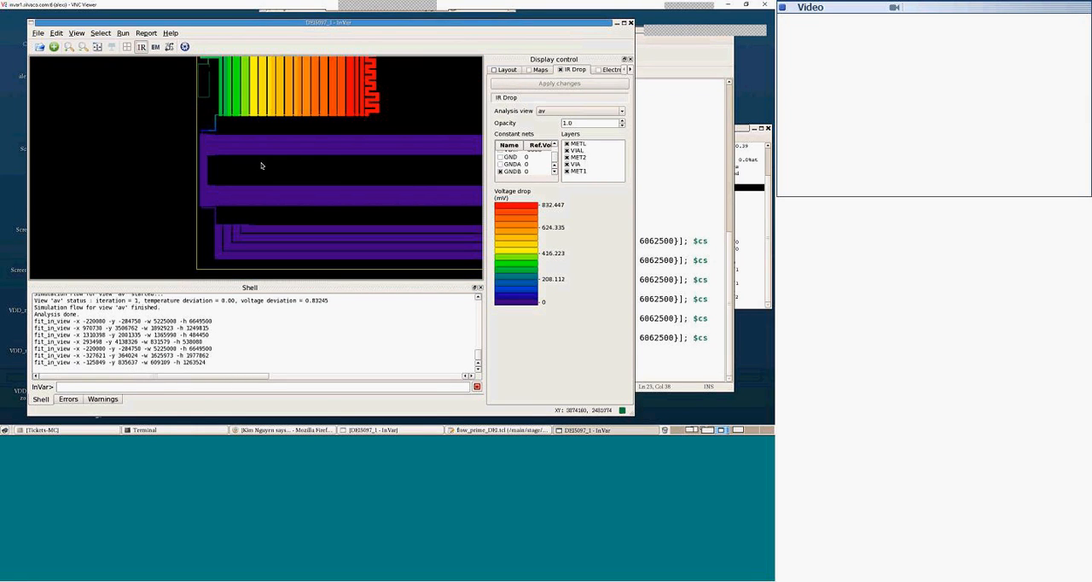
scroll(260, 138, "down", 2)
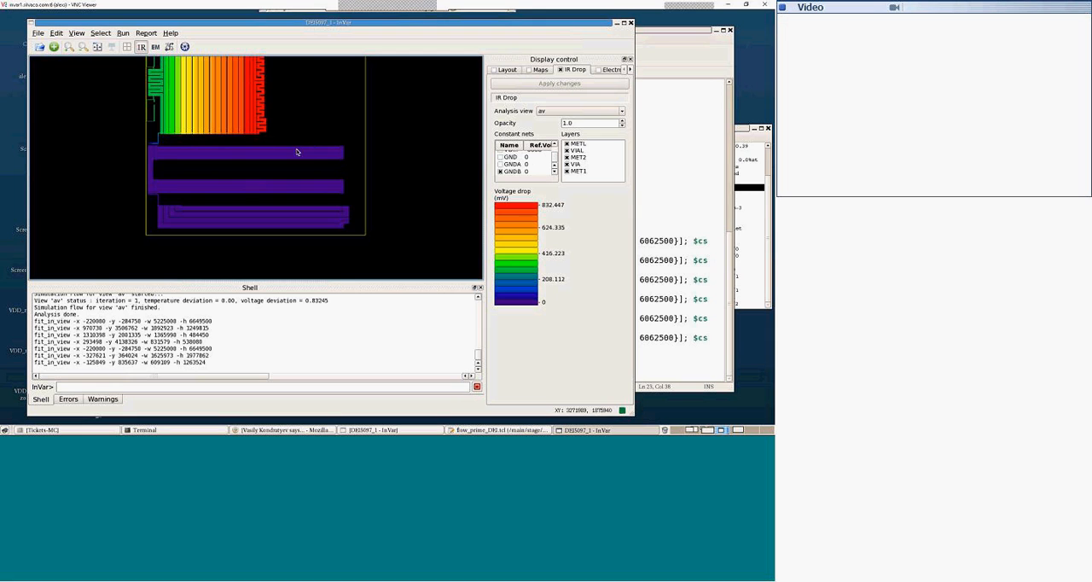
scroll(297, 150, "up", 1)
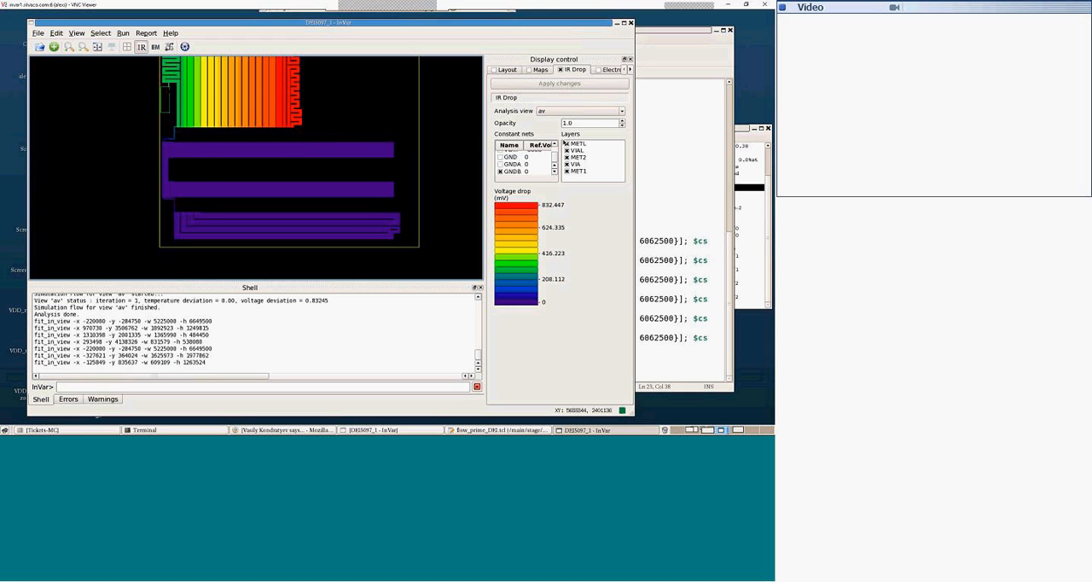
Step: Limit the GNDB IR drop map to MET1 by hiding METL, VIAL, MET2 and VIA
left_click(566, 144)
left_click(566, 150)
left_click(566, 157)
left_click(567, 164)
left_click(561, 84)
Step: Examine the MET1 voltage drop across the GNDB net, including the thin trace linking the striped block to the wide bars below
key("Up")
key("Up")
key("Up")
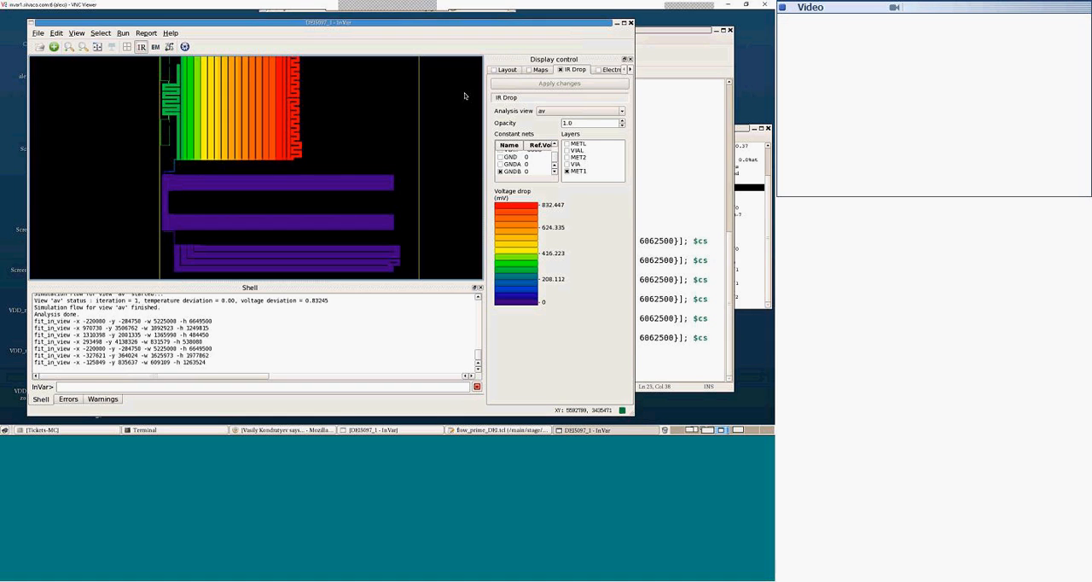
key("Up")
key("Up")
key("Up")
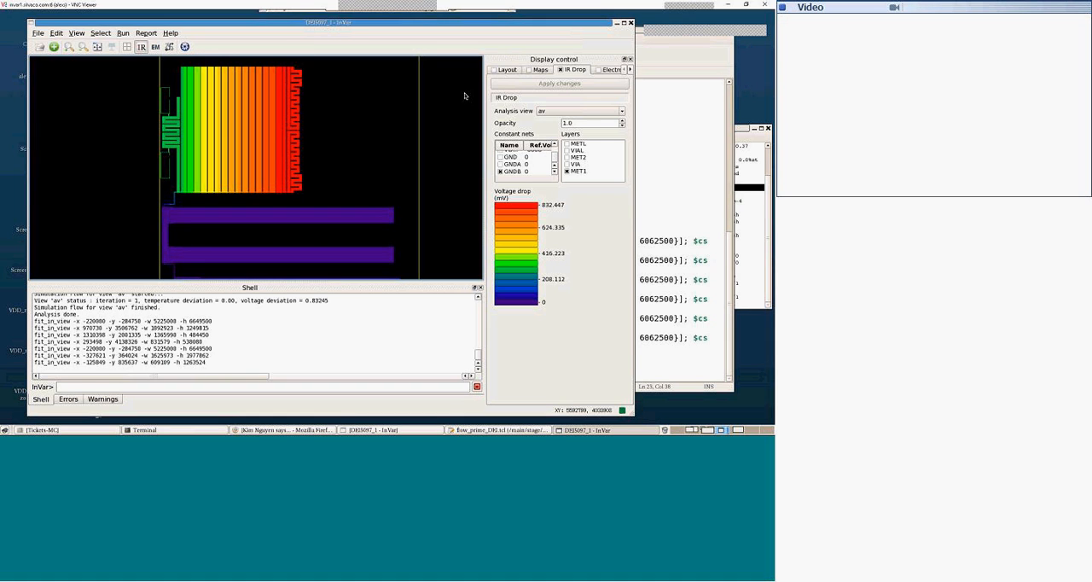
key("f")
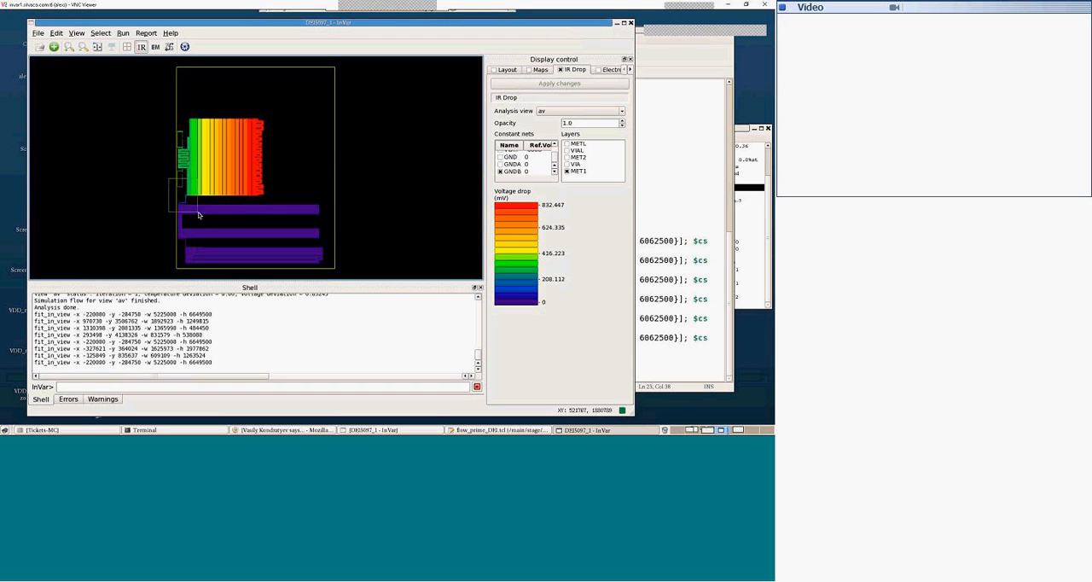
left_click_drag(168, 178, 198, 211)
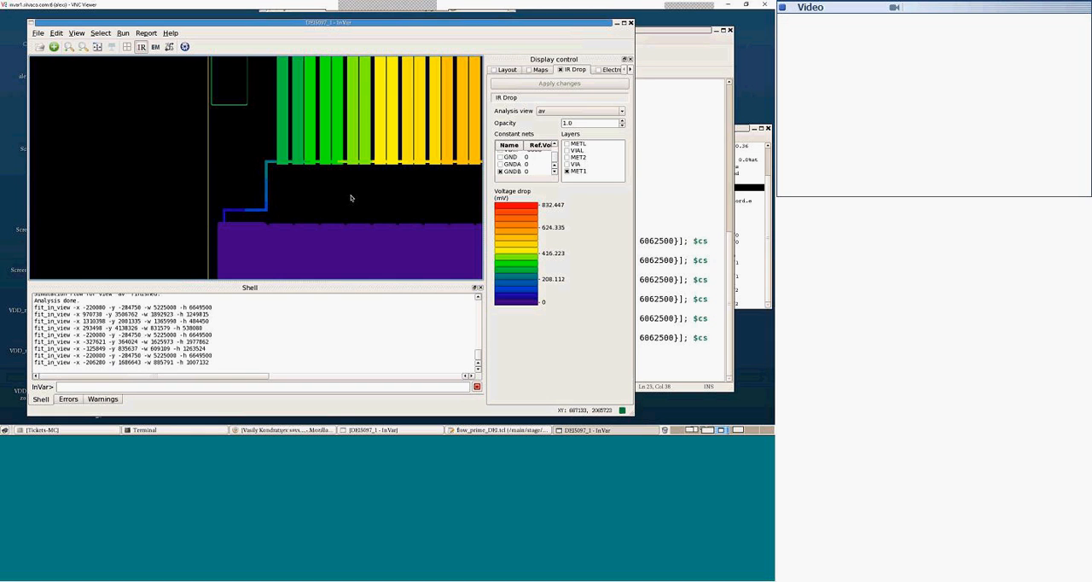
key("f")
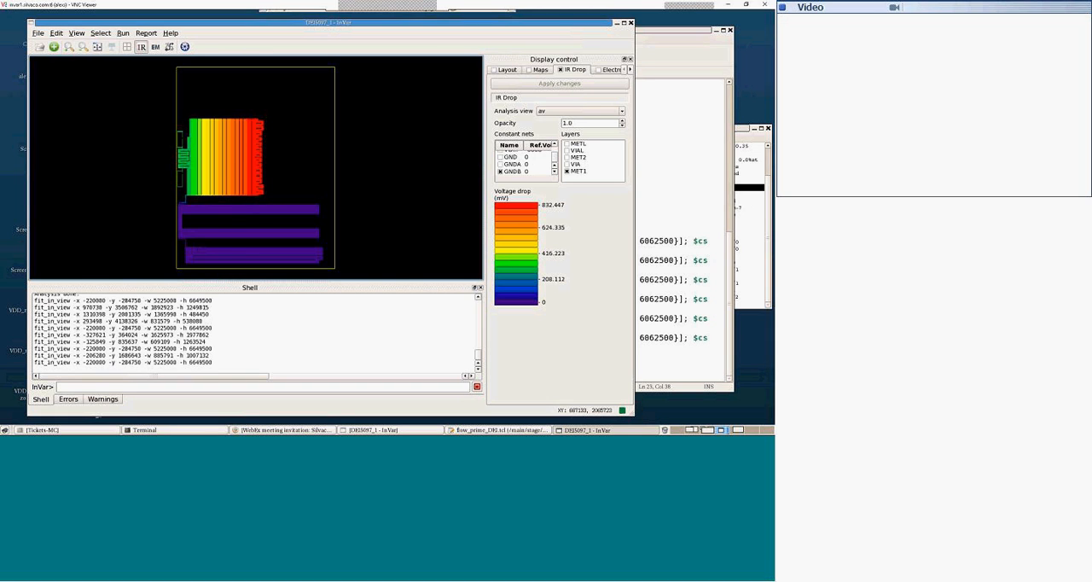
Step: Reshape the GNDB MET1 current source area to (41770, 150977) - (4561223, 1985447), covering the wide bars, and rerun the analysis
left_click(76, 33)
mouse_move(56, 33)
left_click(94, 44)
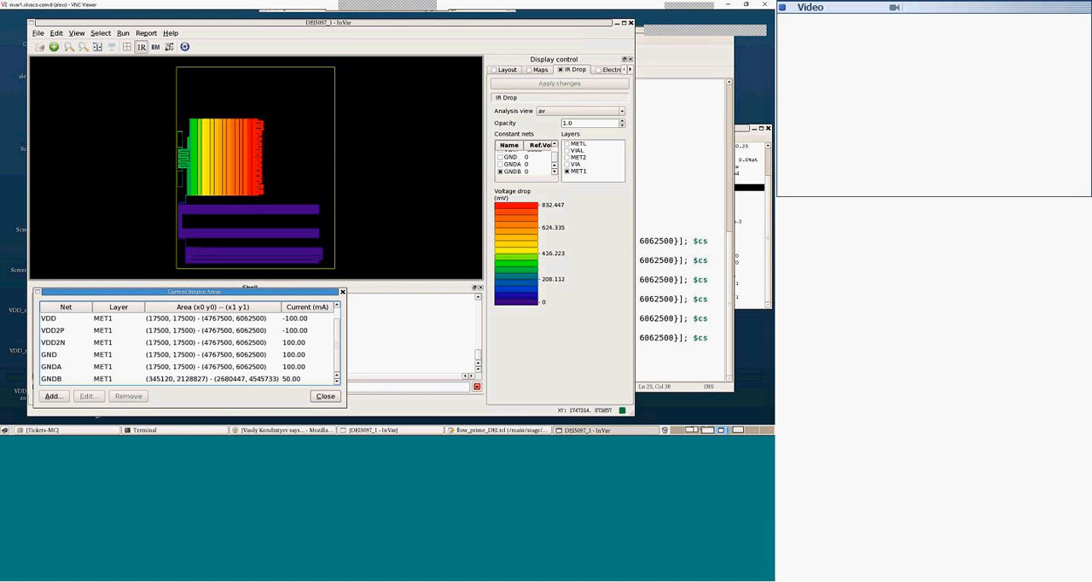
left_click(56, 379)
left_click(87, 396)
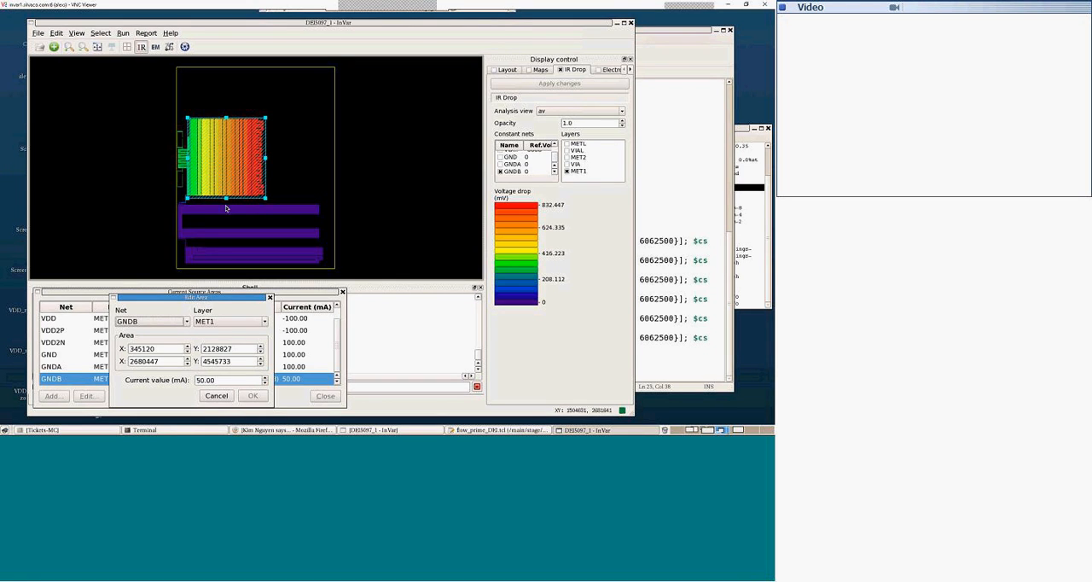
left_click_drag(225, 198, 226, 264)
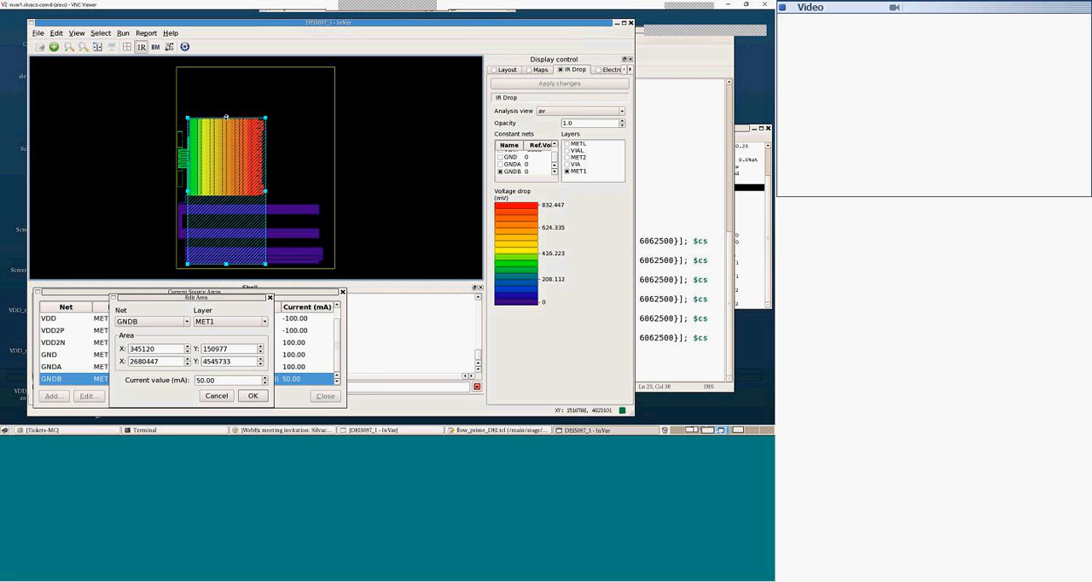
left_click_drag(226, 117, 176, 232)
left_click_drag(264, 233, 327, 232)
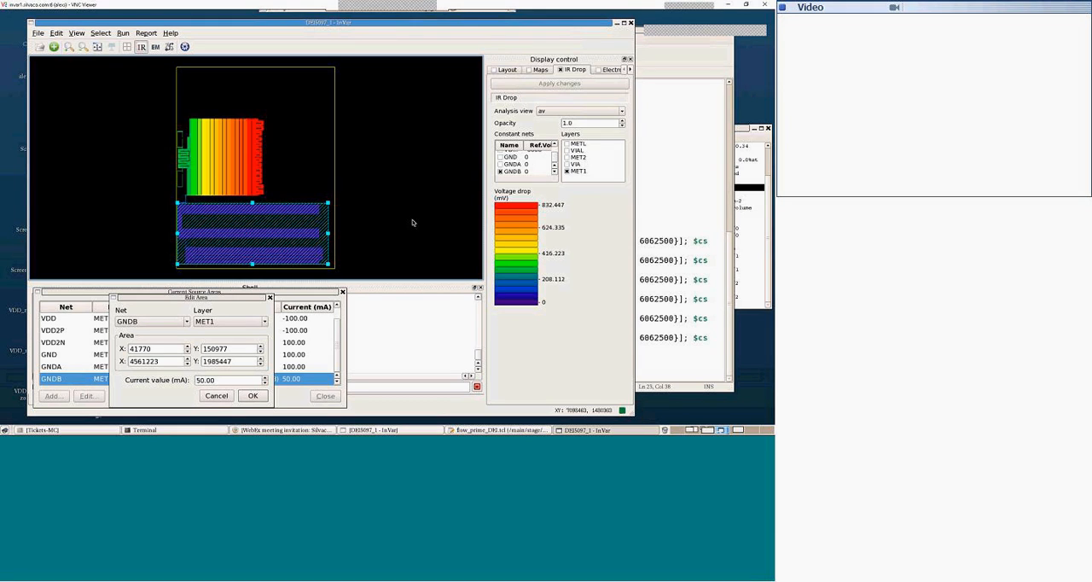
left_click(252, 396)
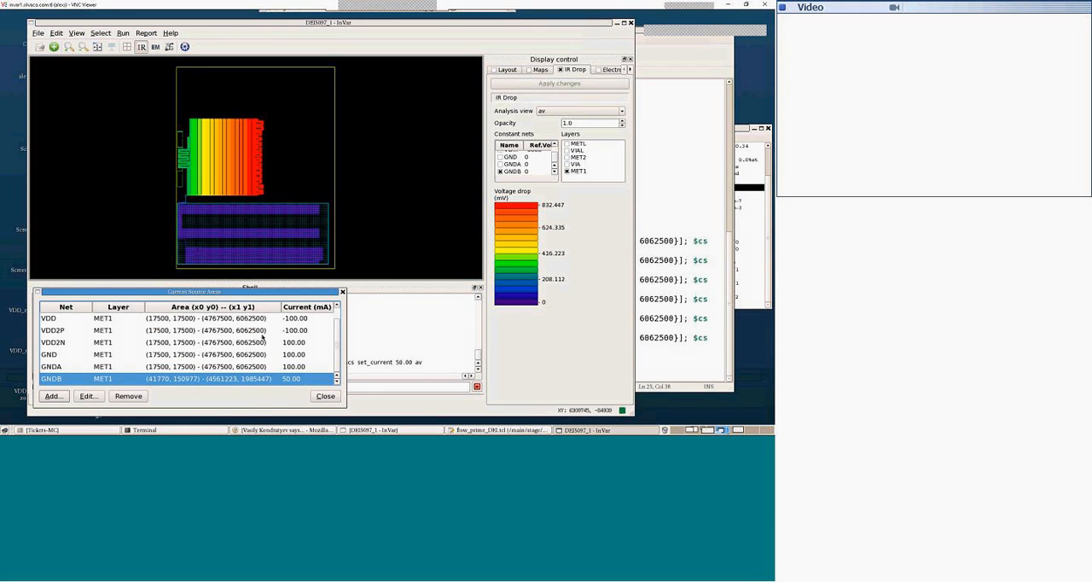
left_click(325, 395)
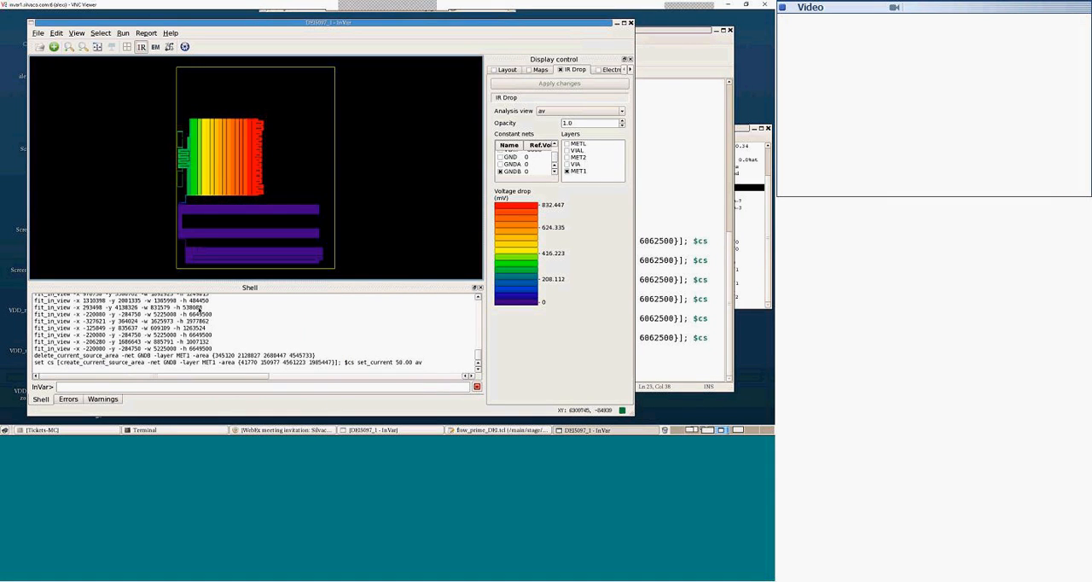
left_click(123, 33)
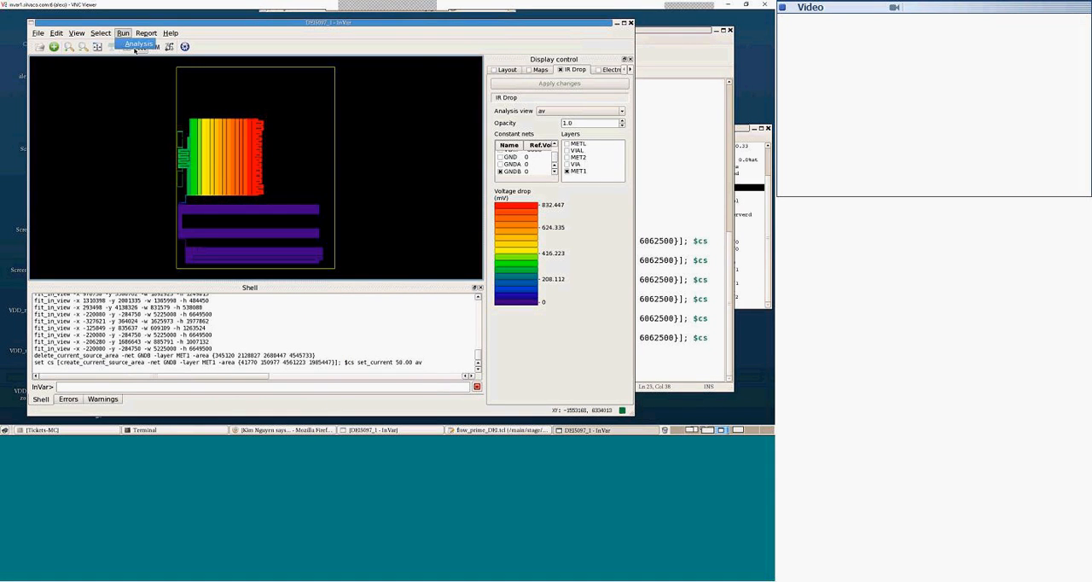
left_click(135, 43)
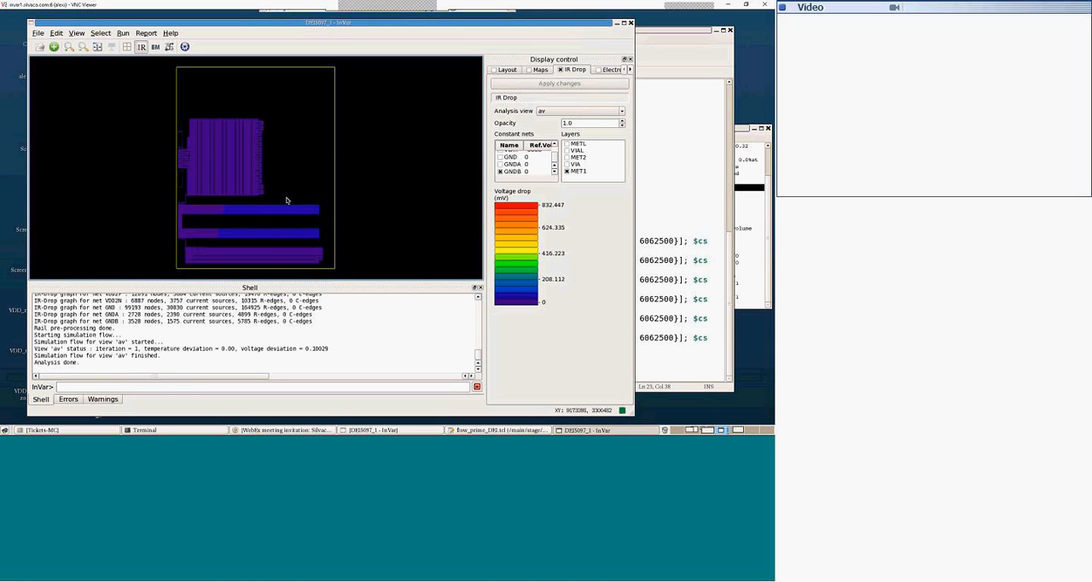
Step: Add the -6000 supply net, GND and GNDA alongside GNDB in the MET1 IR drop map
scroll(533, 158, "up", 1)
scroll(533, 158, "right", 1)
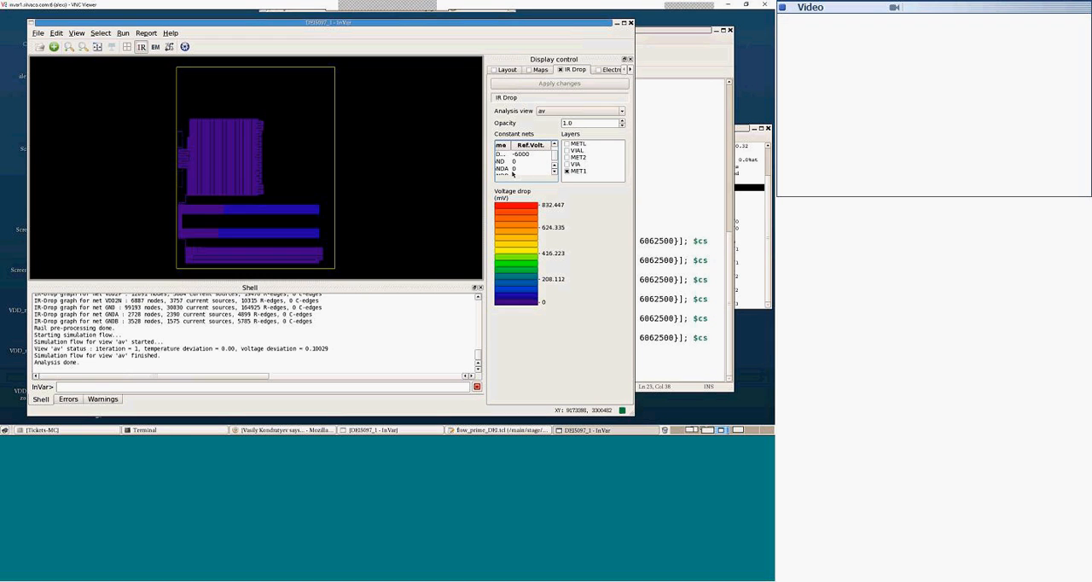
scroll(522, 167, "left", 1)
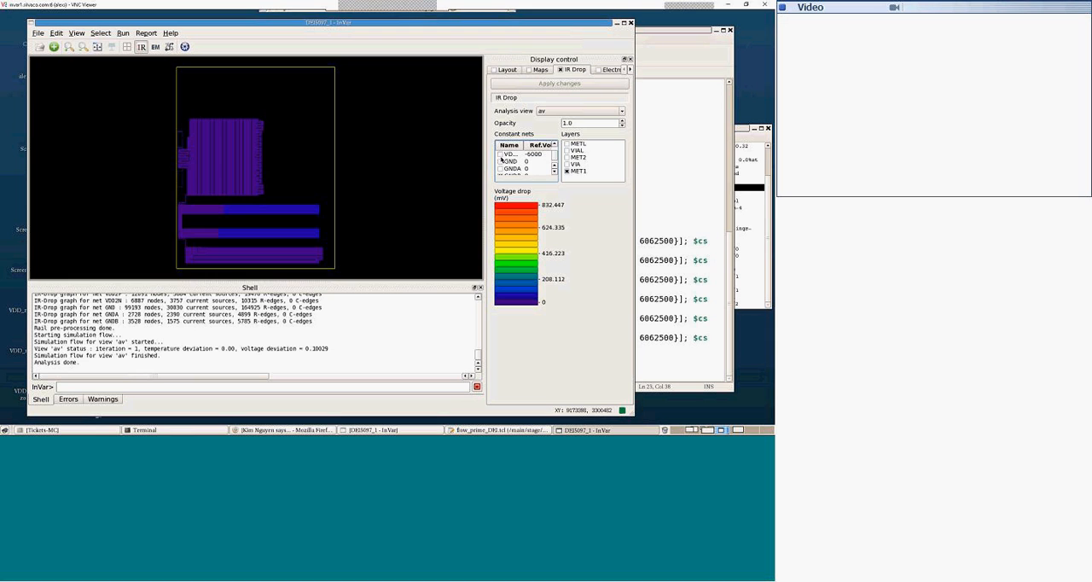
left_click(500, 155)
left_click(500, 161)
scroll(505, 169, "down", 1)
left_click(530, 83)
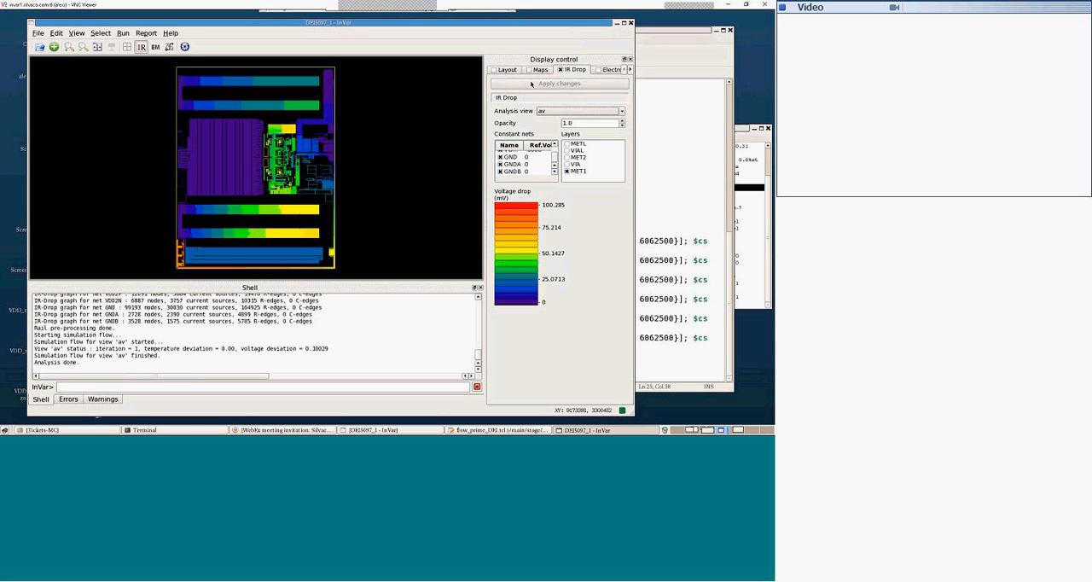